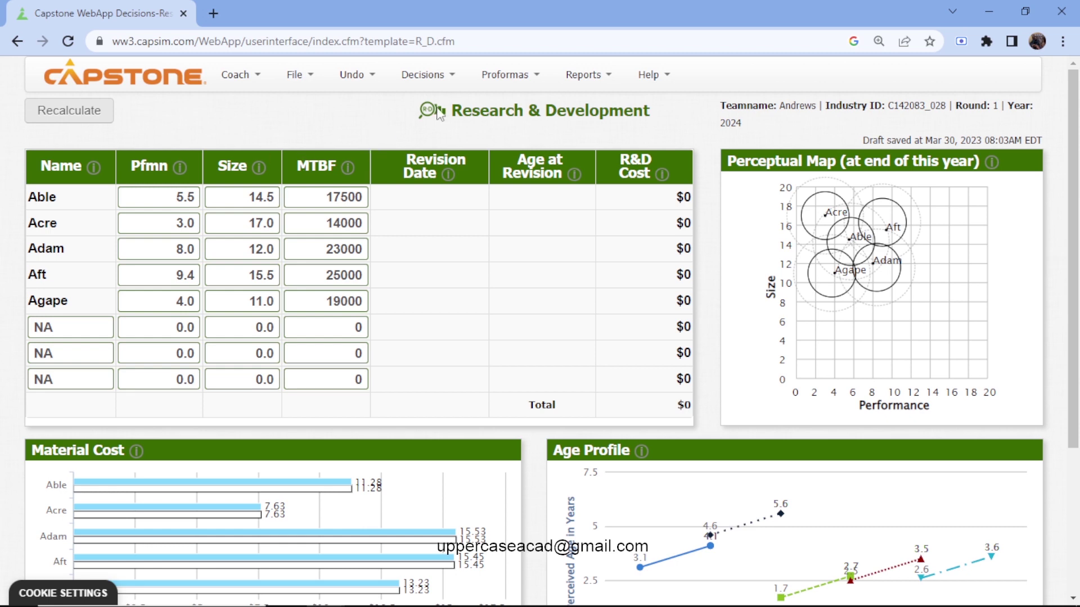
- Open the Traditional Segment report and examine the customer buying criteria for the Traditional, Low End and High End segments
{"action": "left_click", "coordinate": [581, 84]}
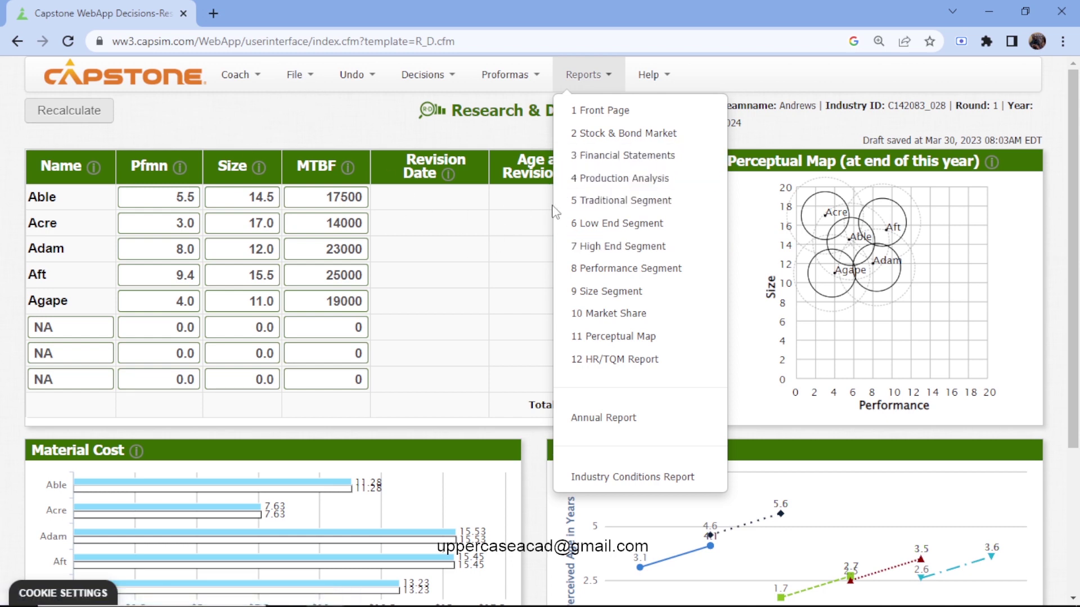
{"action": "left_click", "coordinate": [590, 204]}
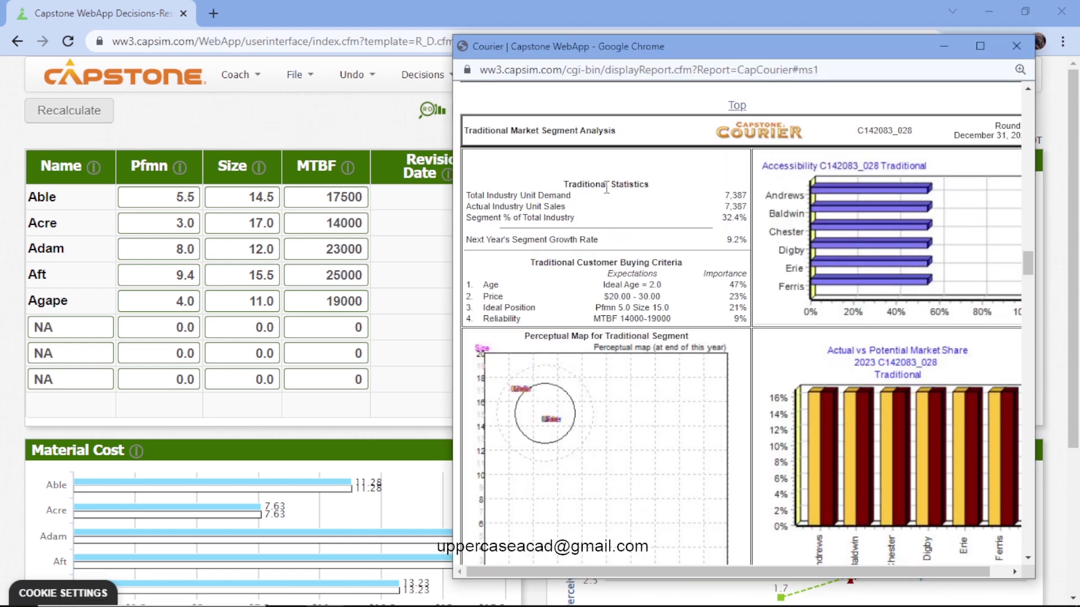
{"action": "scroll", "coordinate": [610, 189], "scroll_direction": "down", "scroll_amount": 1}
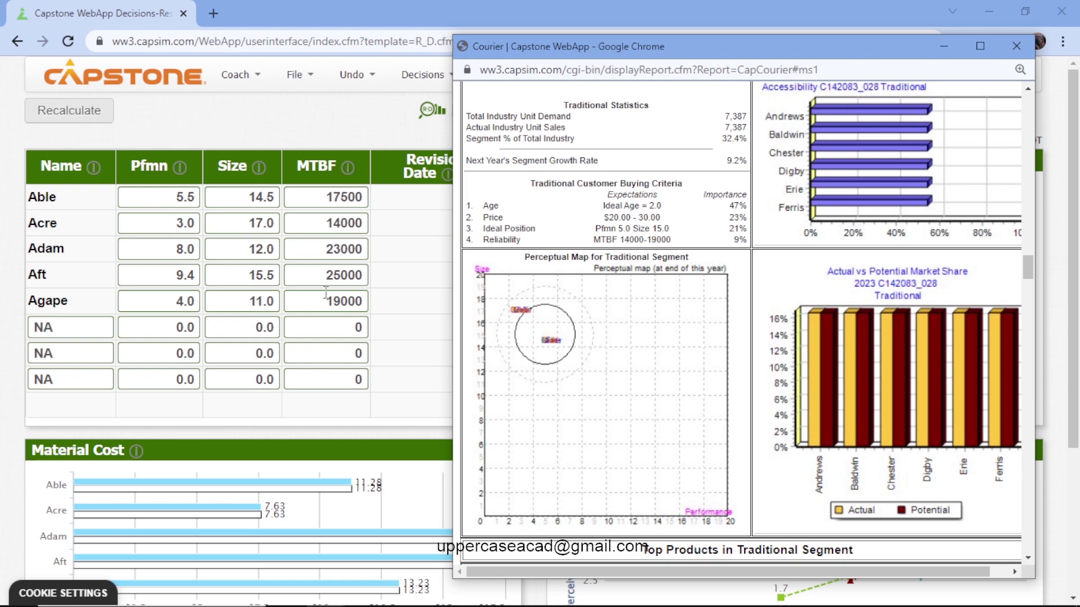
{"action": "scroll", "coordinate": [572, 283], "scroll_direction": "down", "scroll_amount": 1}
{"action": "scroll", "coordinate": [572, 282], "scroll_direction": "down", "scroll_amount": 8}
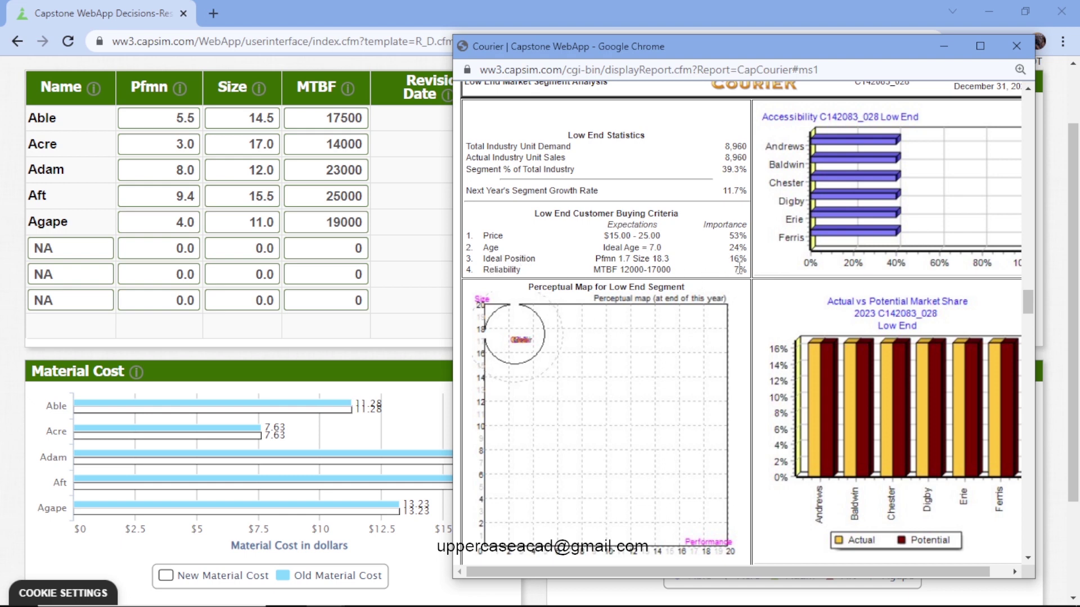
{"action": "scroll", "coordinate": [739, 286], "scroll_direction": "down", "scroll_amount": 10}
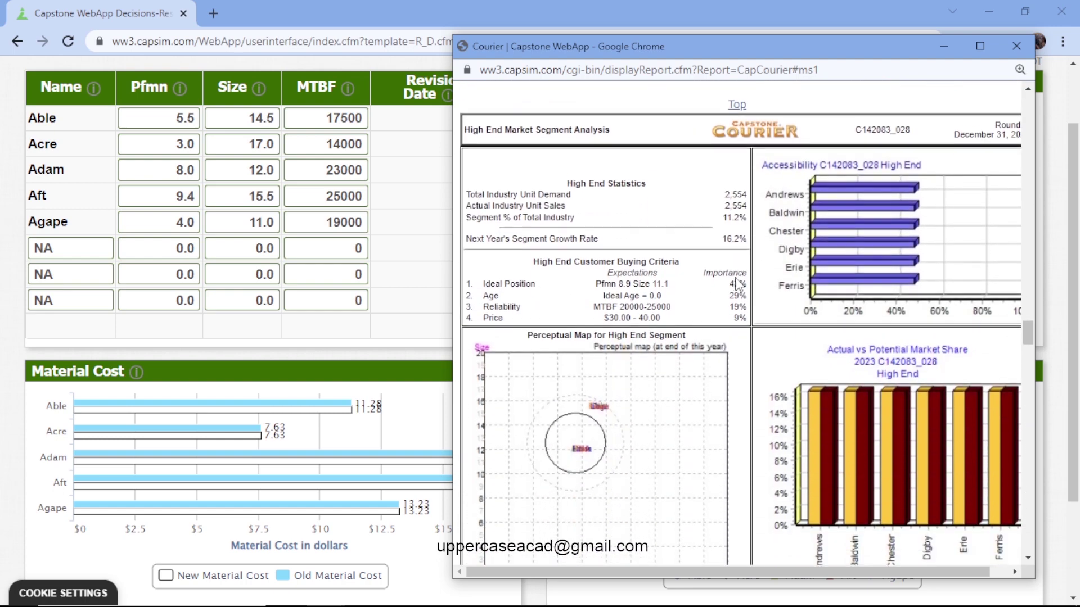
{"action": "scroll", "coordinate": [738, 278], "scroll_direction": "down", "scroll_amount": 1}
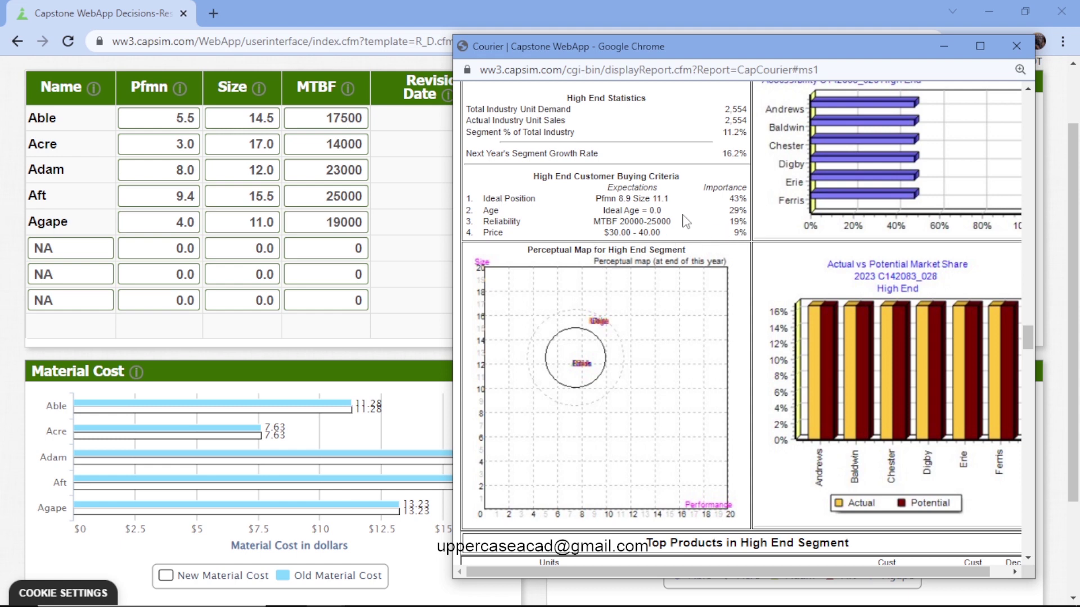
{"action": "scroll", "coordinate": [685, 221], "scroll_direction": "down", "scroll_amount": 2}
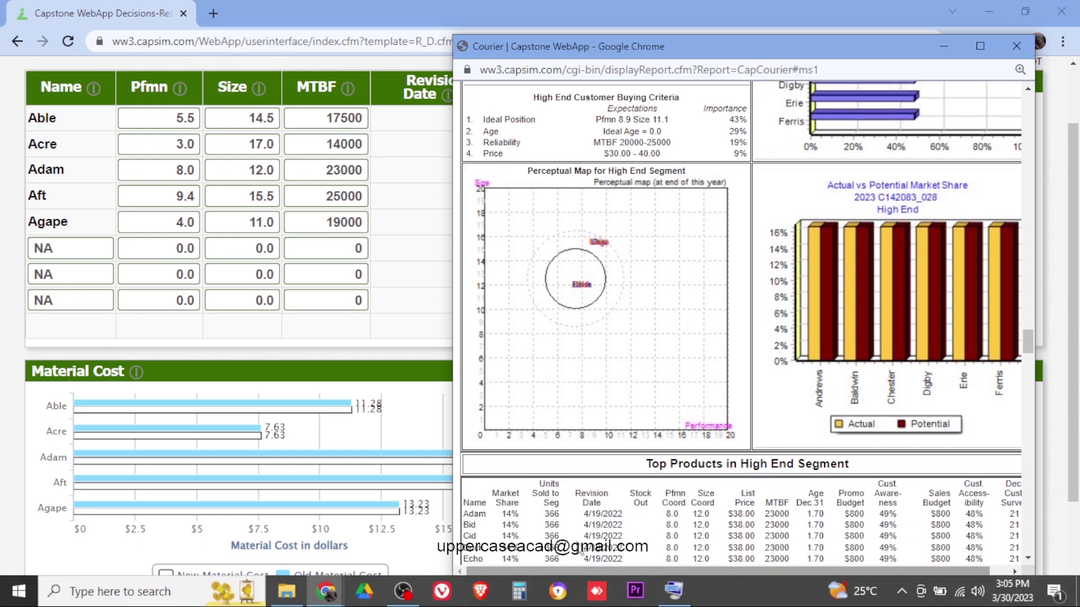
- Examine the customer buying criteria for the Performance and Size segments in the Courier report
{"action": "scroll", "coordinate": [654, 360], "scroll_direction": "down", "scroll_amount": 4}
{"action": "scroll", "coordinate": [656, 340], "scroll_direction": "down", "scroll_amount": 4}
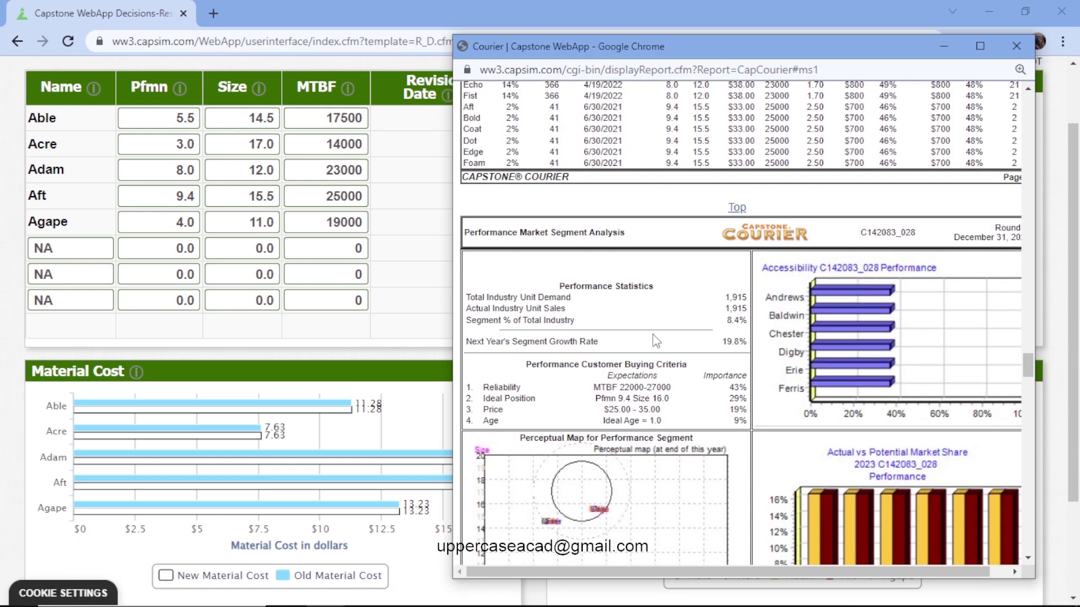
{"action": "scroll", "coordinate": [646, 360], "scroll_direction": "down", "scroll_amount": 1}
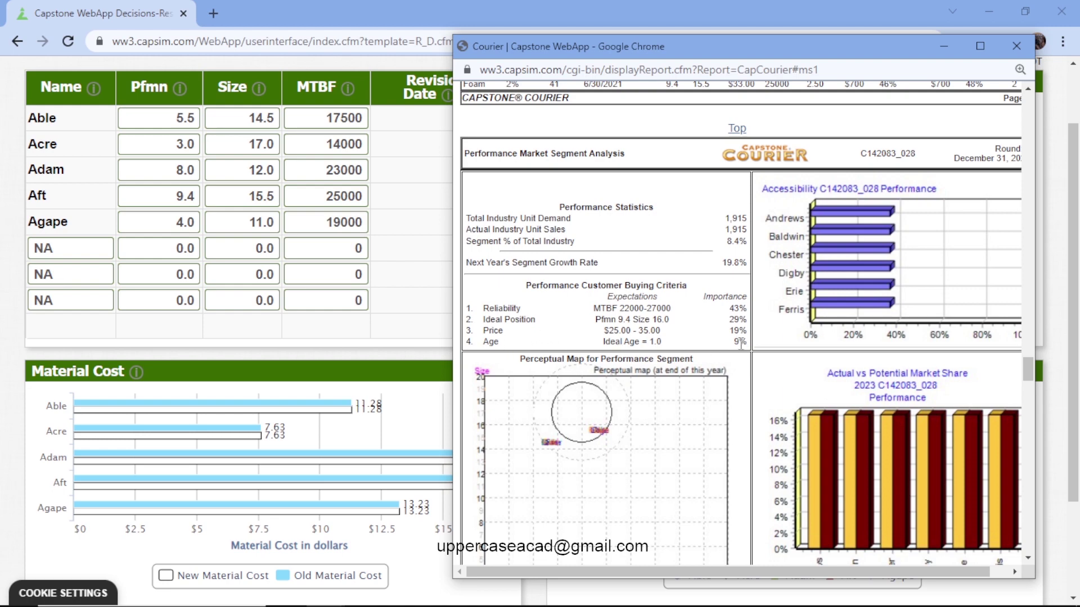
{"action": "scroll", "coordinate": [730, 353], "scroll_direction": "down", "scroll_amount": 6}
{"action": "scroll", "coordinate": [619, 353], "scroll_direction": "down", "scroll_amount": 5}
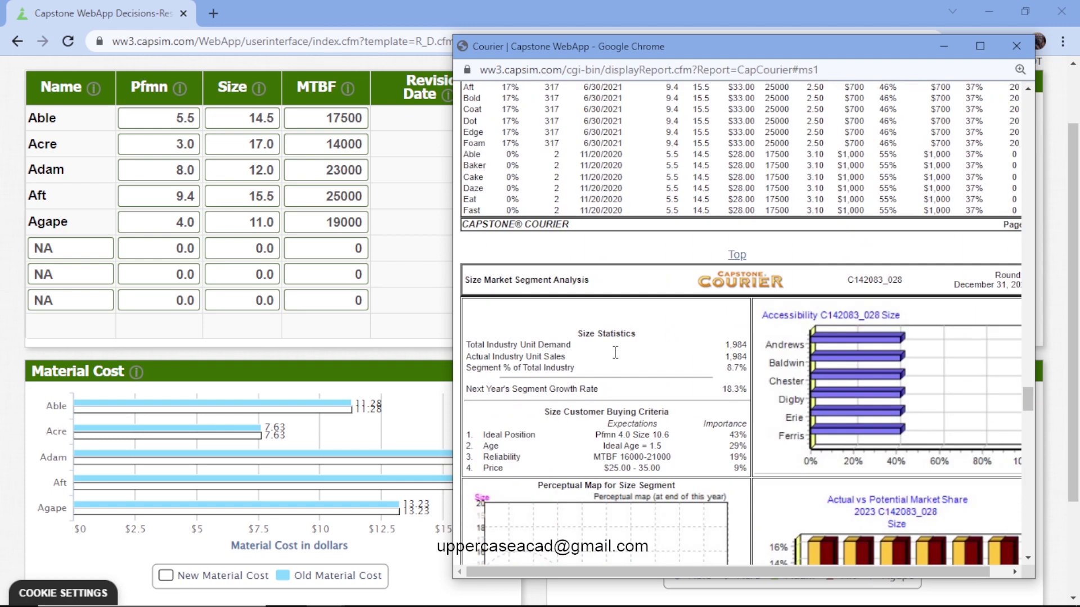
{"action": "scroll", "coordinate": [615, 353], "scroll_direction": "down", "scroll_amount": 3}
{"action": "scroll", "coordinate": [573, 353], "scroll_direction": "down", "scroll_amount": 2}
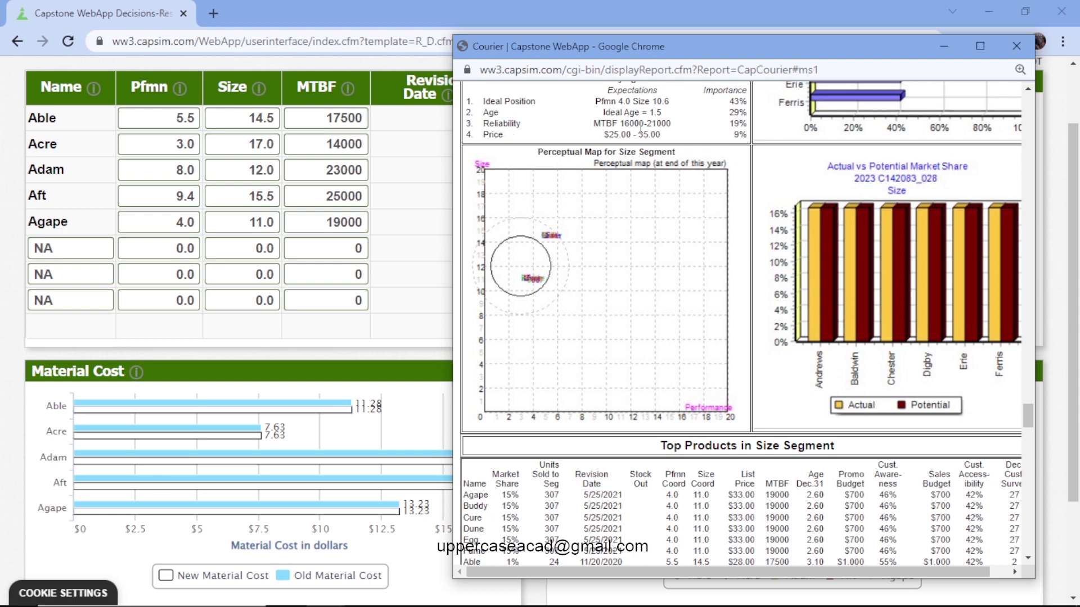
{"action": "scroll", "coordinate": [731, 197], "scroll_direction": "up", "scroll_amount": 15}
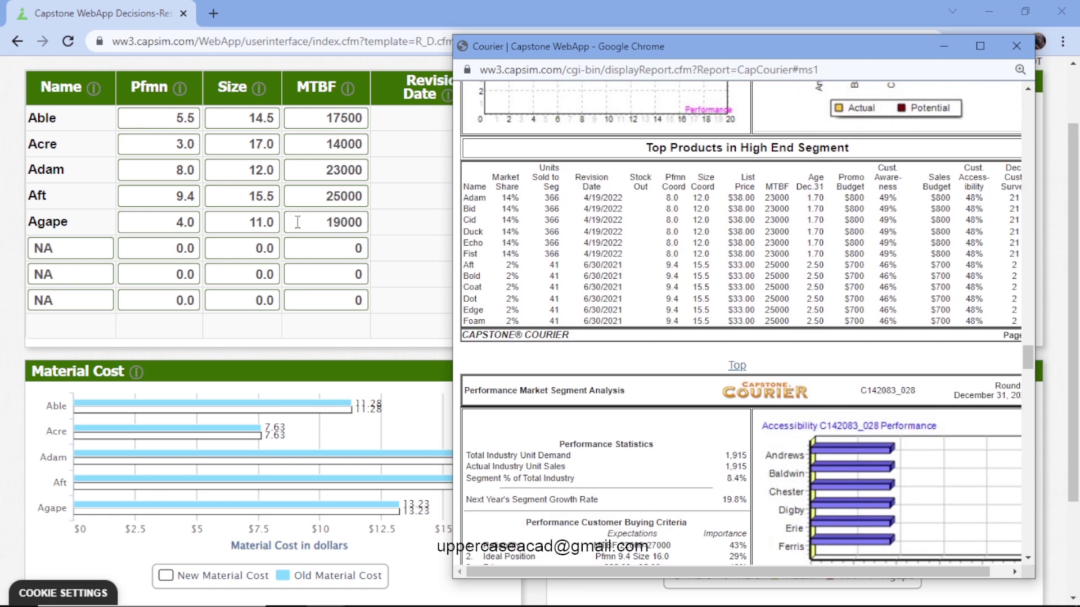
- Set the performance coordinate of product Able to 6.2 in the Research & Development table
{"action": "left_click", "coordinate": [191, 121]}
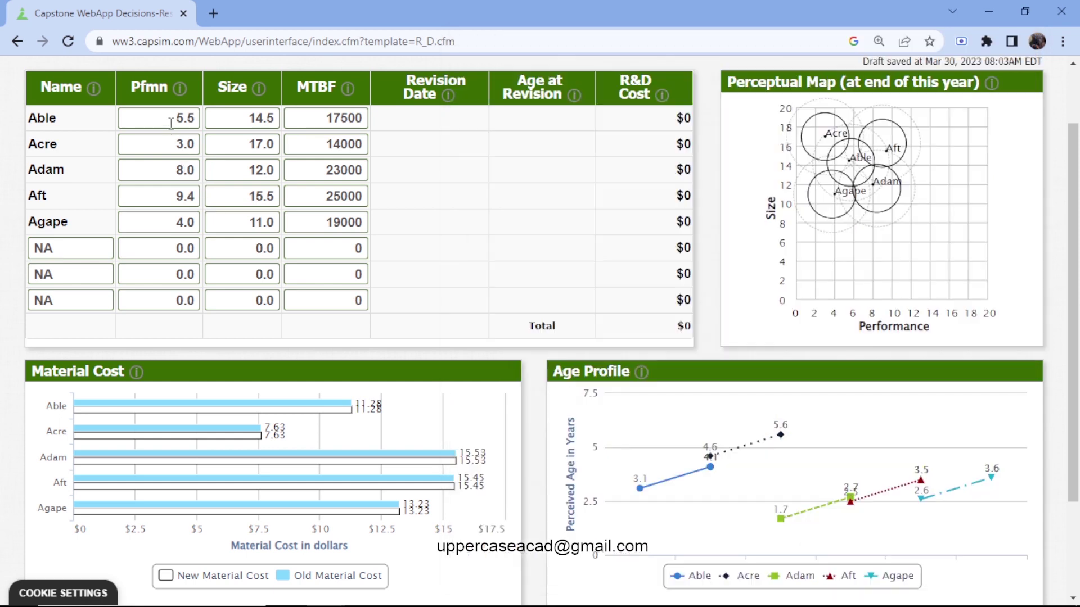
{"action": "key", "text": "BackSpace"}
{"action": "key", "text": "BackSpace"}
{"action": "key", "text": "BackSpace"}
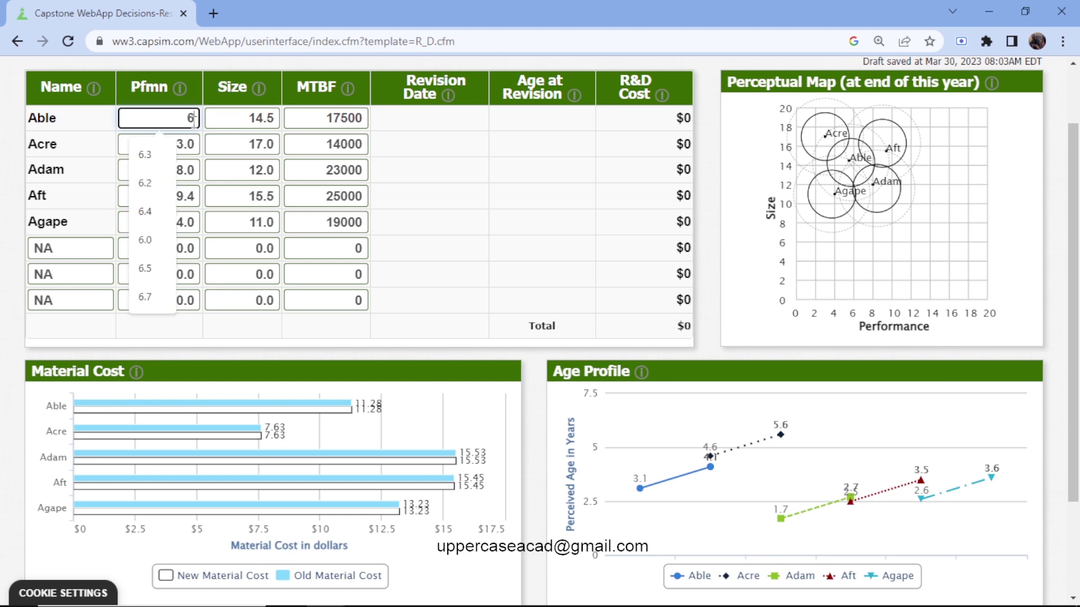
{"action": "type", "text": "6.2"}
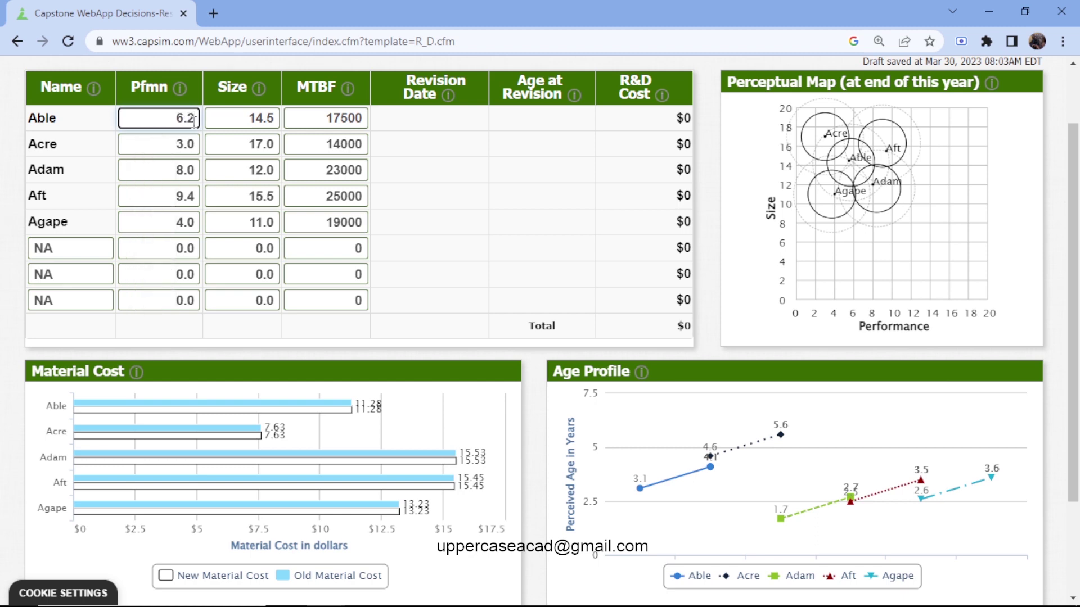
- Set the size coordinate of product Able to 13.8
{"action": "left_click", "coordinate": [277, 120]}
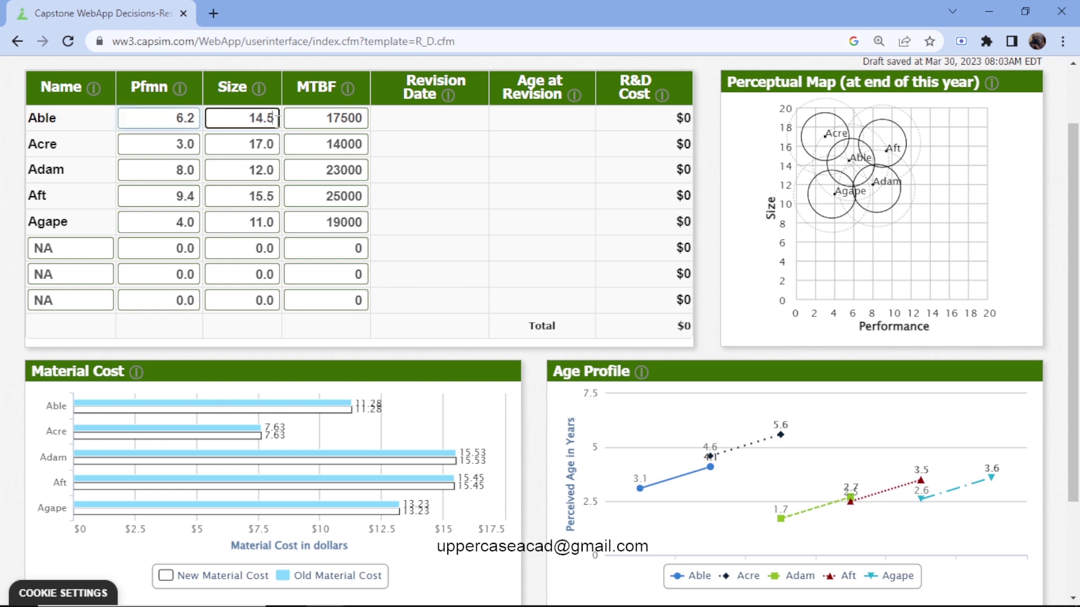
{"action": "key", "text": "BackSpace"}
{"action": "key", "text": "BackSpace"}
{"action": "key", "text": "BackSpace"}
{"action": "type", "text": "13"}
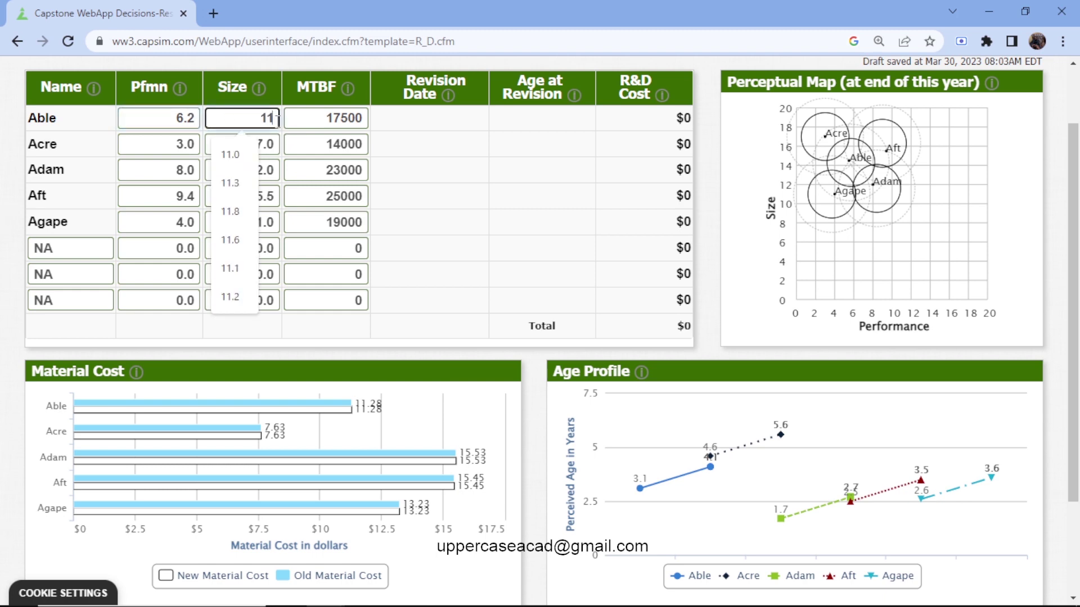
{"action": "key", "text": "BackSpace"}
{"action": "key", "text": "BackSpace"}
{"action": "key", "text": "BackSpace"}
{"action": "type", "text": "3"}
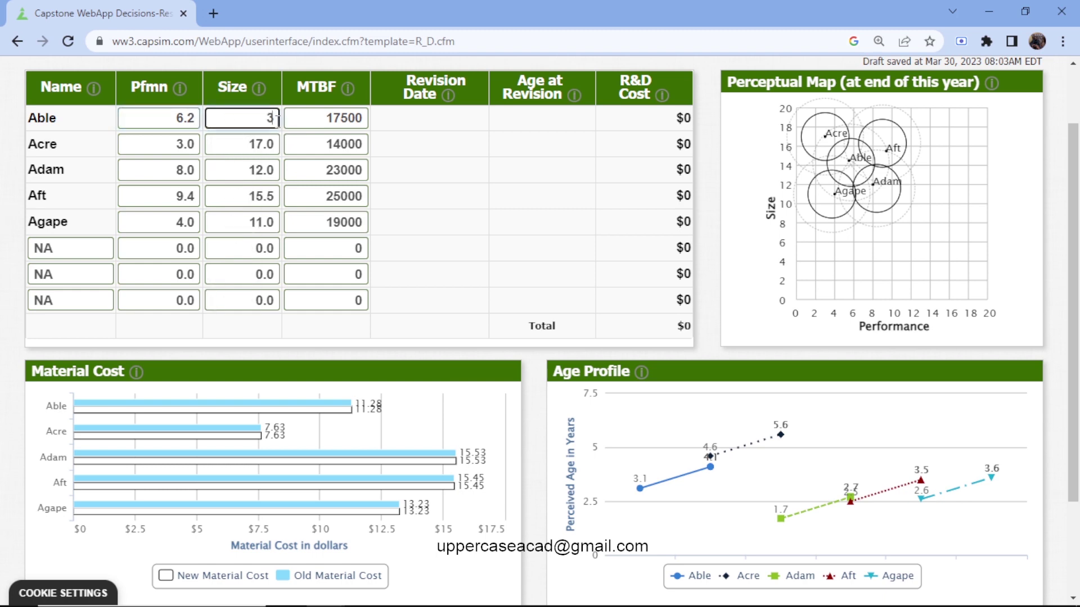
{"action": "type", "text": ".8"}
- Set the MTBF reliability of product Able to 19000
{"action": "left_click", "coordinate": [350, 120]}
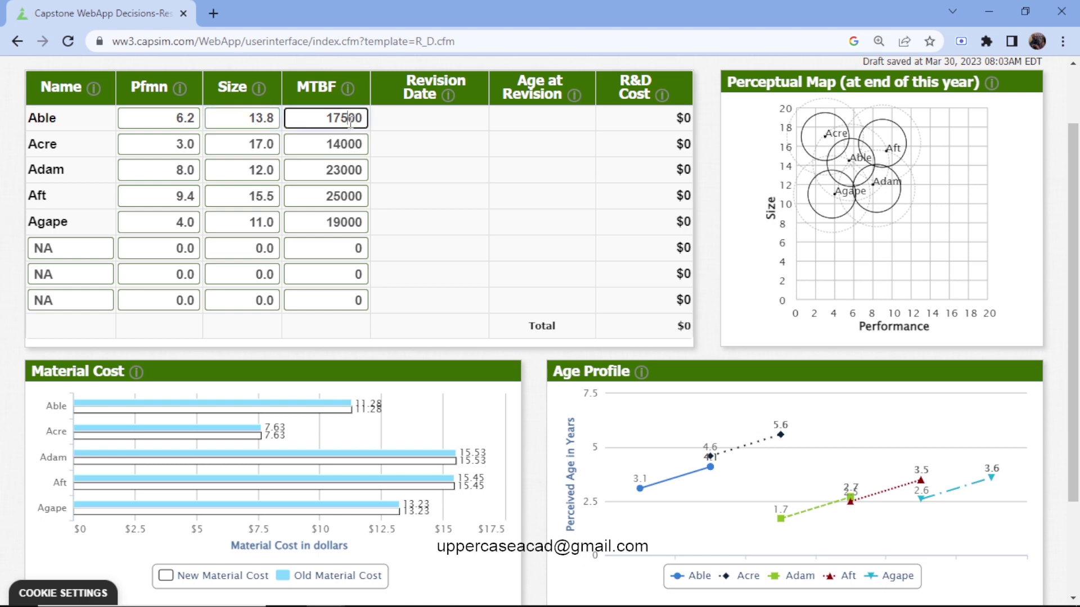
{"action": "key", "text": "BackSpace"}
{"action": "key", "text": "BackSpace"}
{"action": "type", "text": "190"}
- Set the performance coordinate of product Adam to 8.9
{"action": "left_click", "coordinate": [194, 171]}
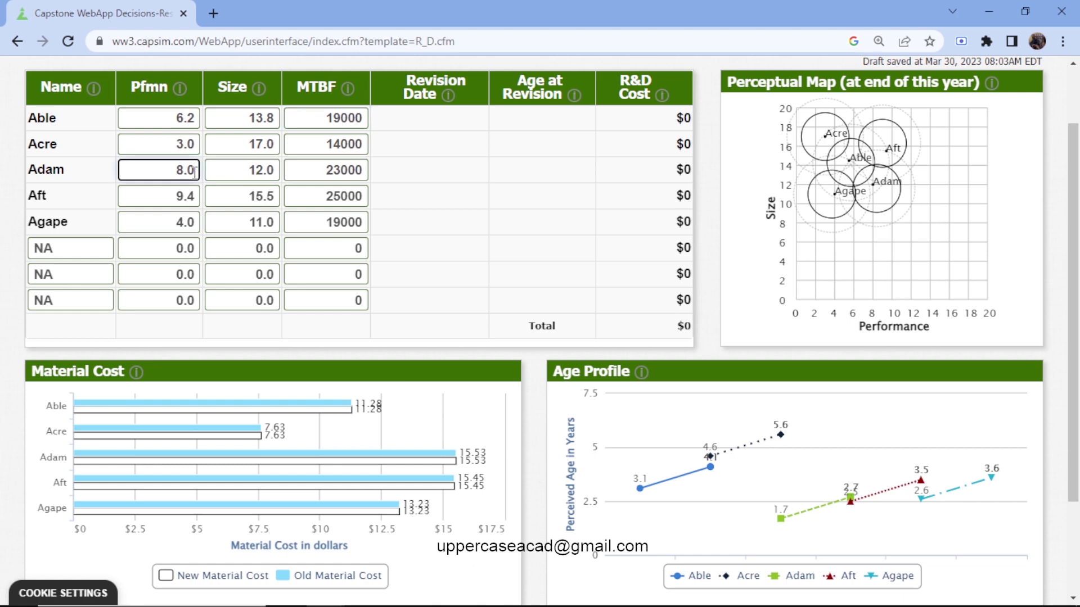
{"action": "key", "text": "BackSpace"}
{"action": "key", "text": "BackSpace"}
{"action": "type", "text": ".9"}
- Set Adam's size coordinate to 11.1 and its MTBF to 25000
{"action": "left_click", "coordinate": [275, 172]}
{"action": "key", "text": "BackSpace"}
{"action": "key", "text": "BackSpace"}
{"action": "key", "text": "BackSpace"}
{"action": "key", "text": "BackSpace"}
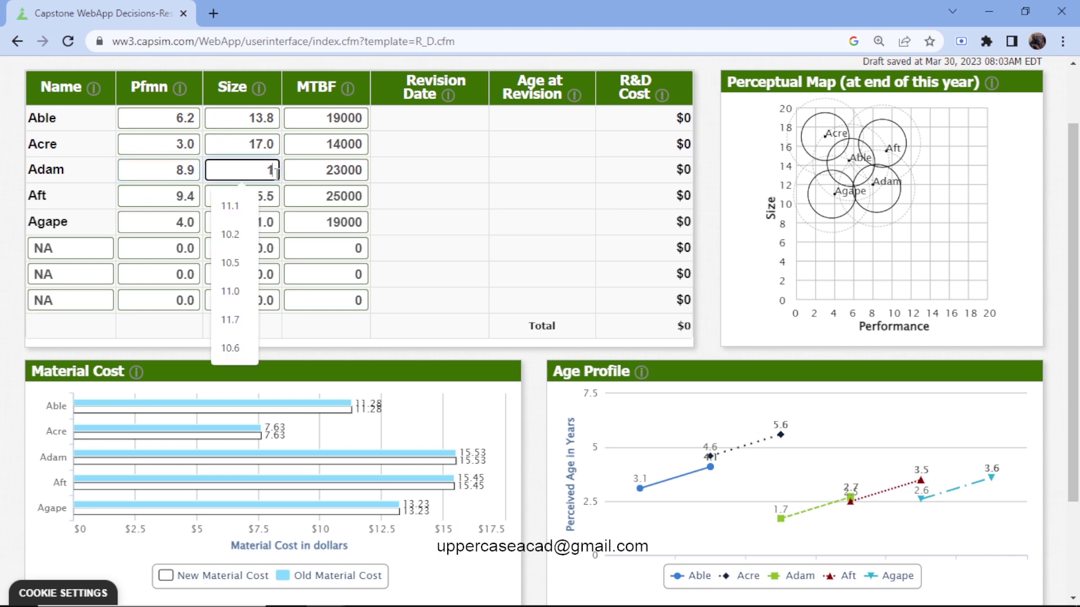
{"action": "type", "text": "1.1.1"}
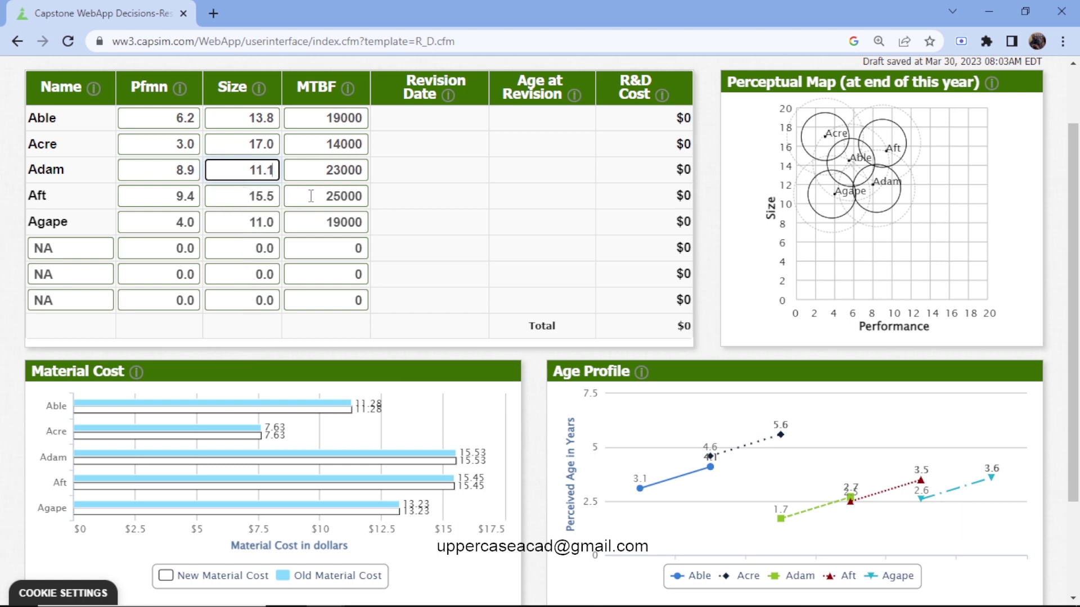
{"action": "left_click", "coordinate": [344, 172]}
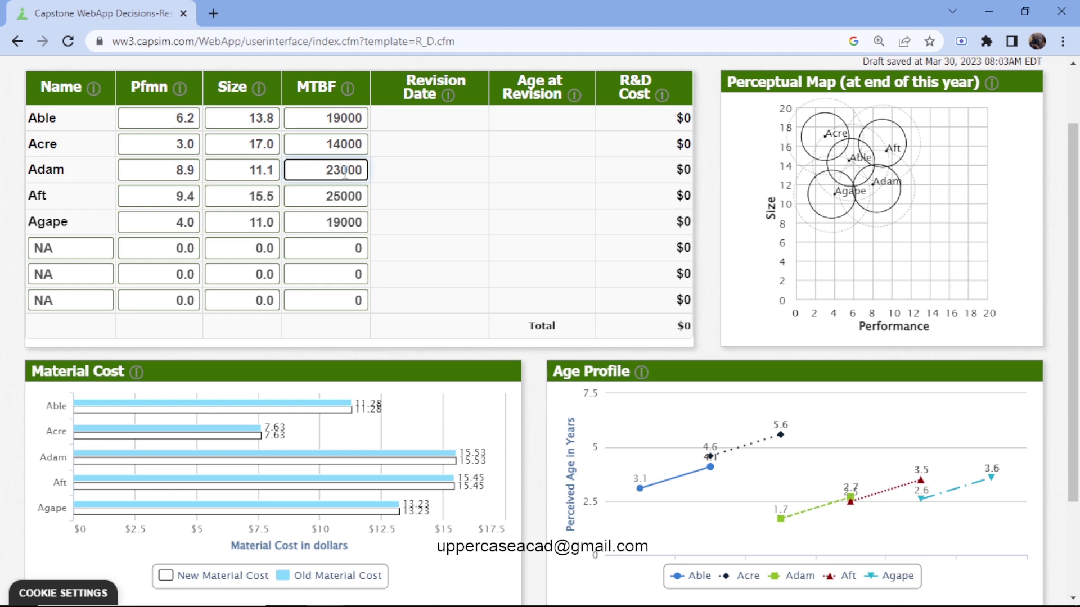
{"action": "key", "text": "BackSpace"}
{"action": "type", "text": "5"}
- Set the performance coordinate of product Aft to 10.5
{"action": "left_click", "coordinate": [194, 197]}
{"action": "key", "text": "BackSpace"}
{"action": "key", "text": "BackSpace"}
{"action": "key", "text": "BackSpace"}
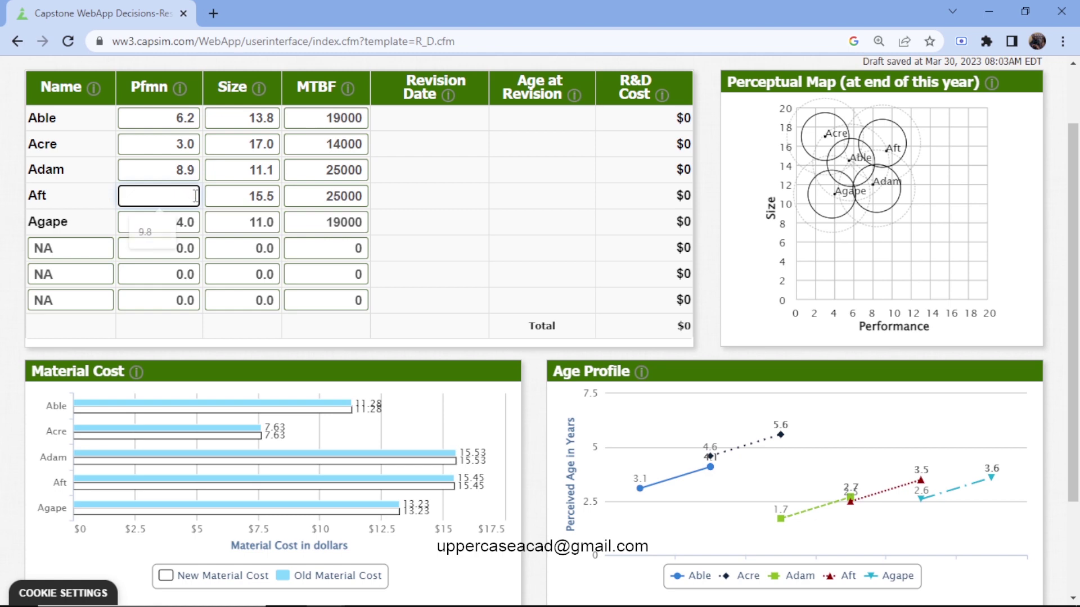
{"action": "type", "text": "10"}
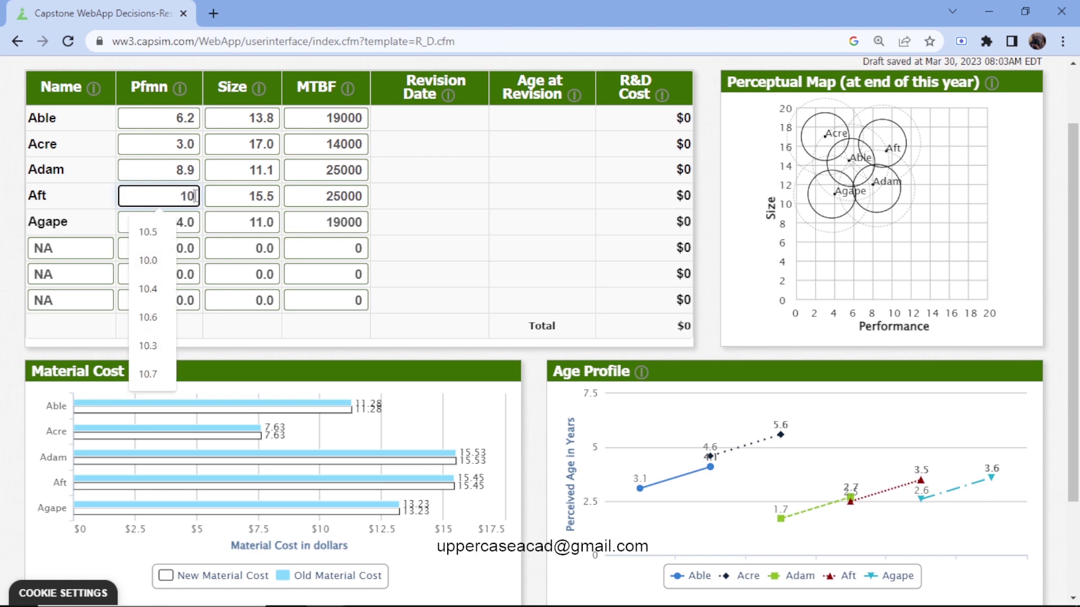
{"action": "type", "text": ".5"}
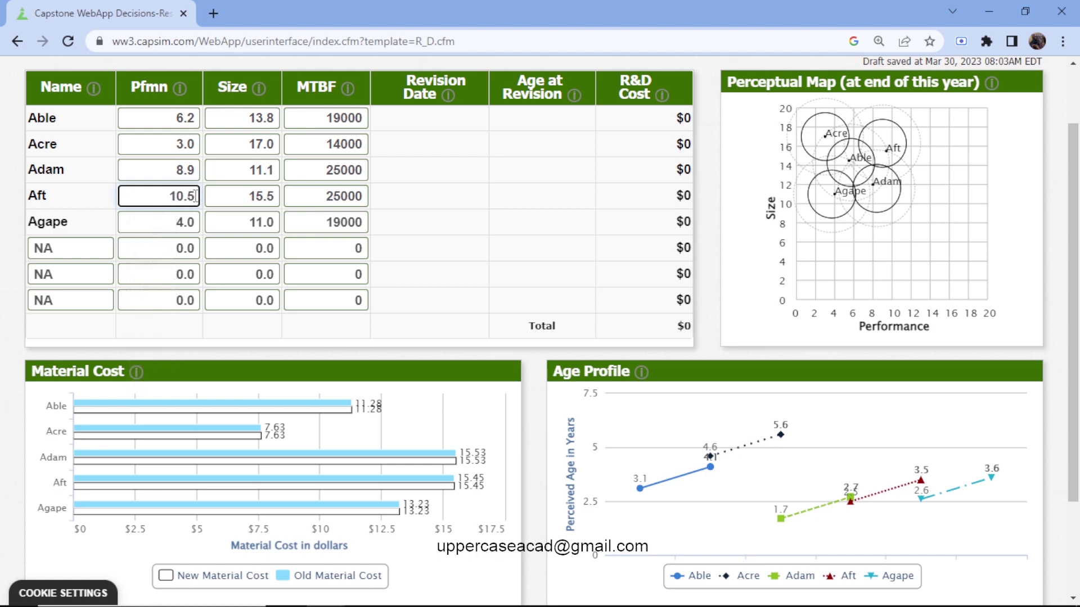
- Set Aft's size coordinate to 14.8 and its MTBF to 27000
{"action": "left_click", "coordinate": [275, 197]}
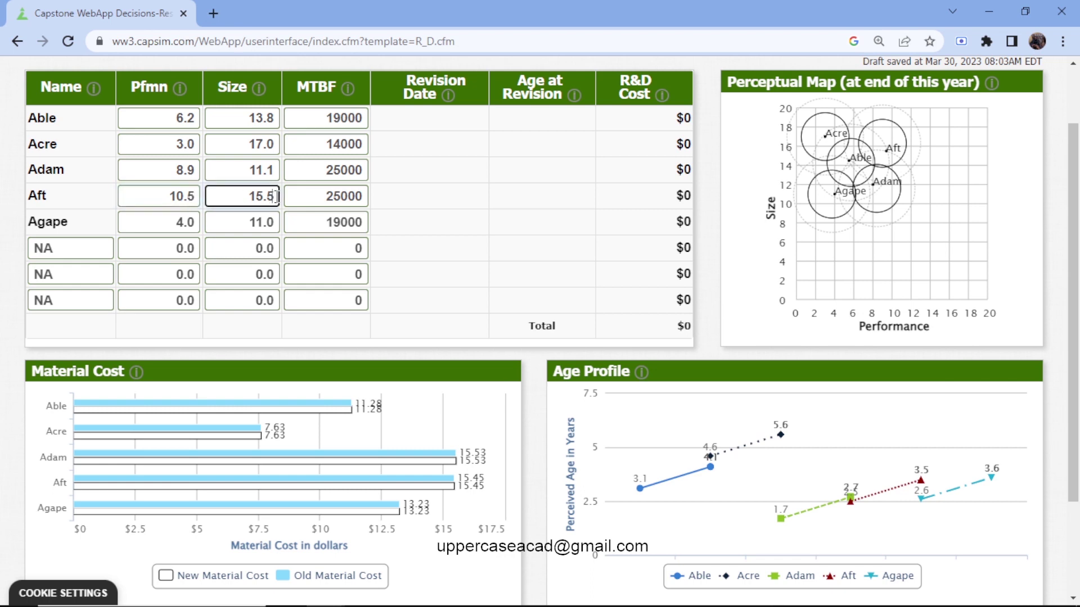
{"action": "key", "text": "BackSpace"}
{"action": "key", "text": "BackSpace"}
{"action": "key", "text": "BackSpace"}
{"action": "key", "text": "BackSpace"}
{"action": "type", "text": "14"}
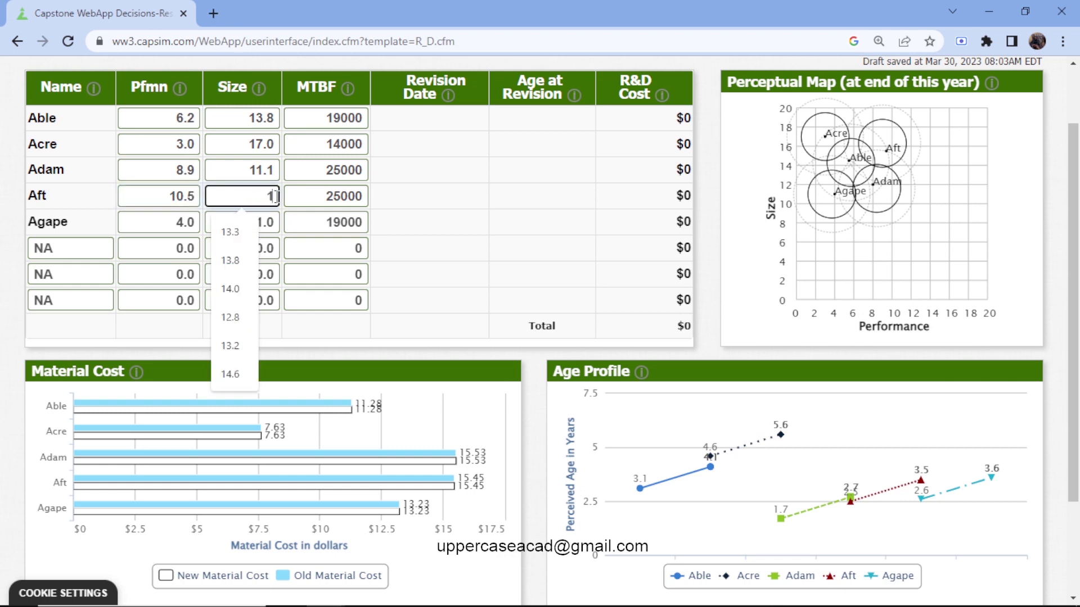
{"action": "type", "text": ".8"}
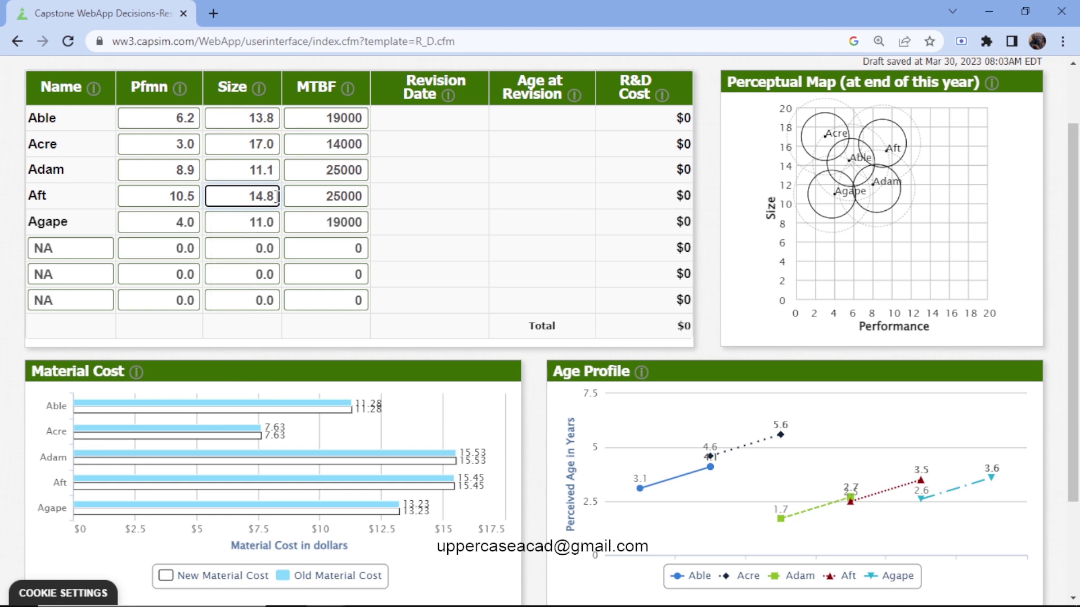
{"action": "left_click", "coordinate": [341, 196]}
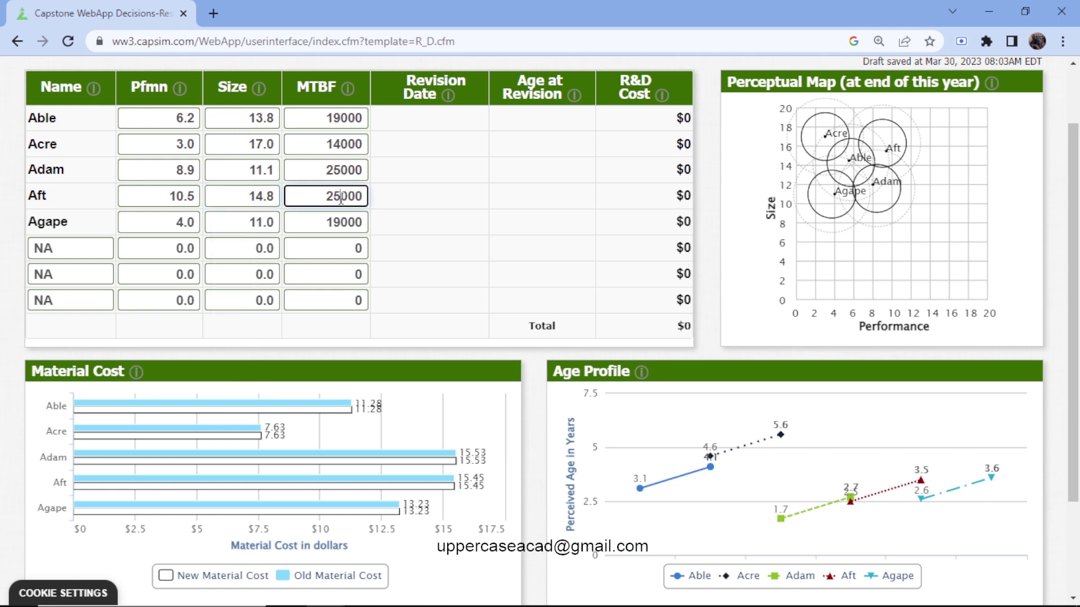
{"action": "key", "text": "BackSpace"}
{"action": "type", "text": "7"}
- Set the performance coordinate of product Agape to 4.7 and its size coordinate to 9.8
{"action": "left_click", "coordinate": [196, 225]}
{"action": "key", "text": "BackSpace"}
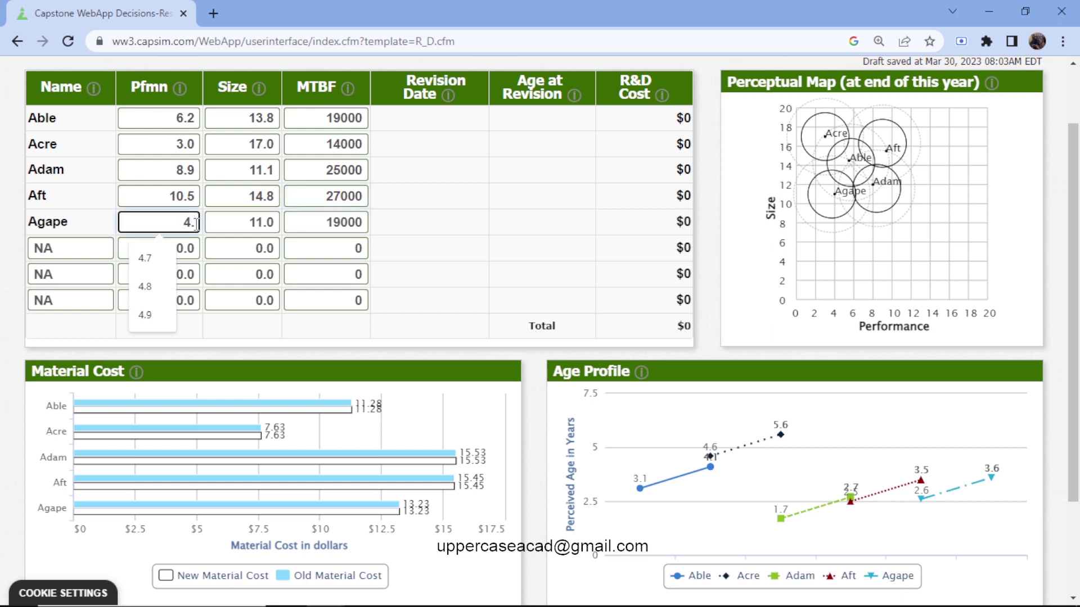
{"action": "type", "text": "7"}
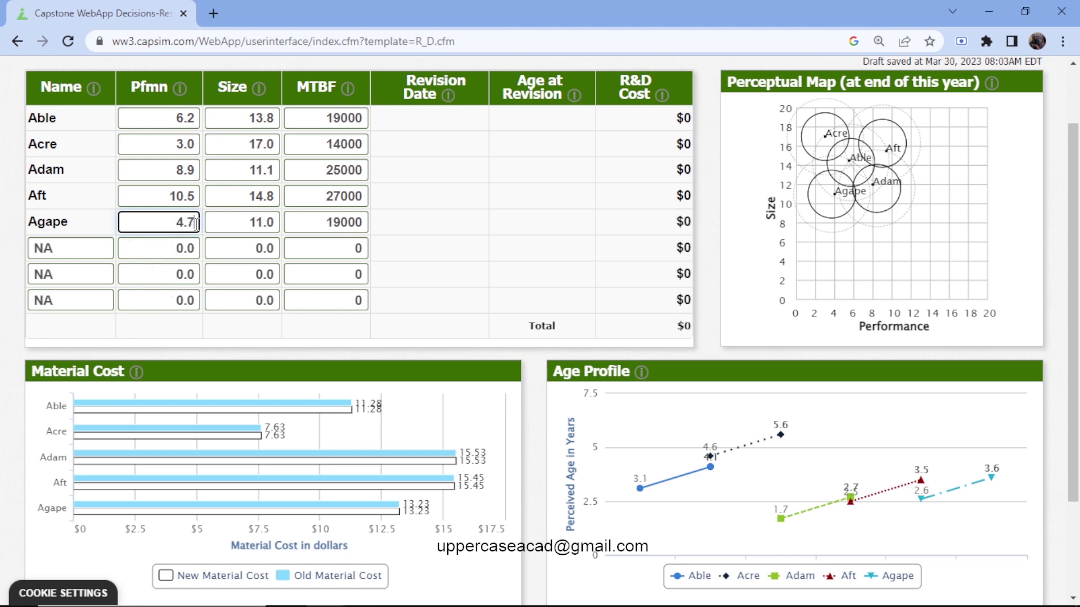
{"action": "left_click", "coordinate": [274, 225]}
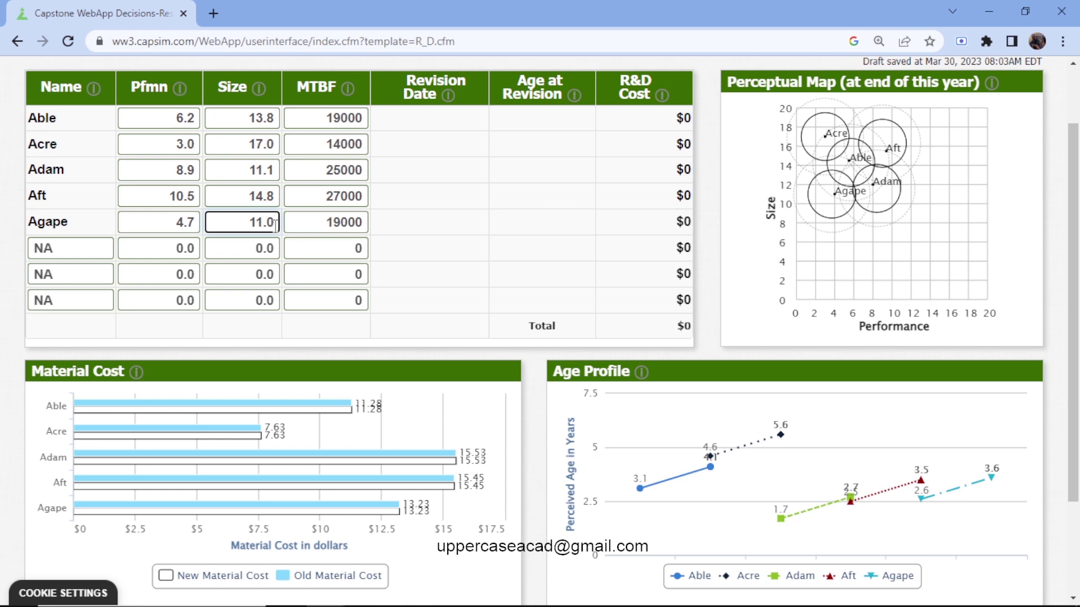
{"action": "key", "text": "BackSpace"}
{"action": "key", "text": "BackSpace"}
{"action": "key", "text": "BackSpace"}
{"action": "key", "text": "BackSpace"}
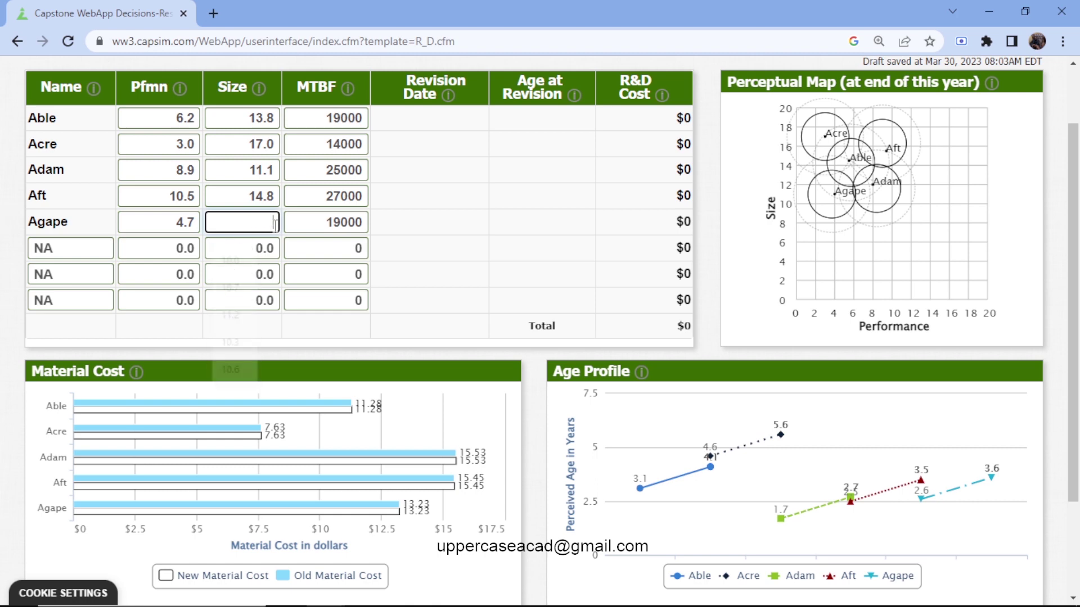
{"action": "type", "text": "9.8"}
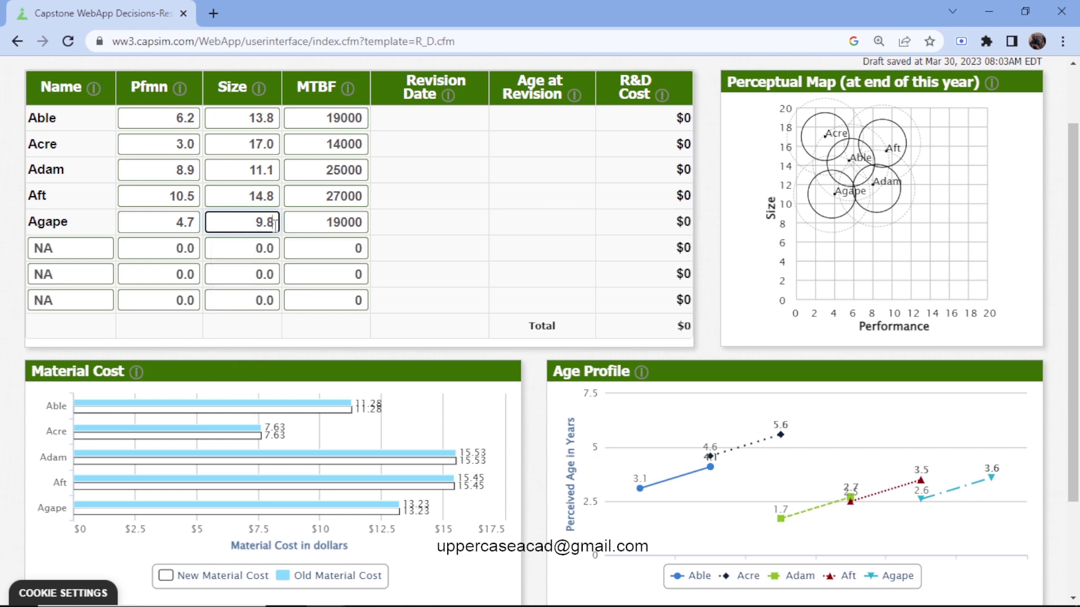
- Recalculate the Research & Development decisions and open the Marketing decisions page
{"action": "scroll", "coordinate": [275, 225], "scroll_direction": "up", "scroll_amount": 1}
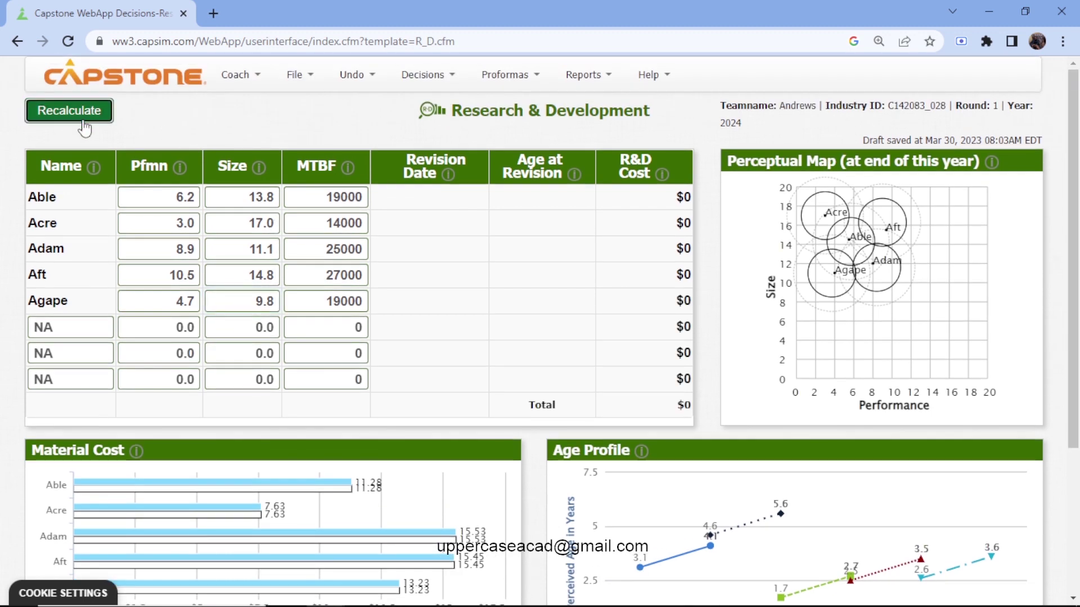
{"action": "left_click", "coordinate": [69, 110]}
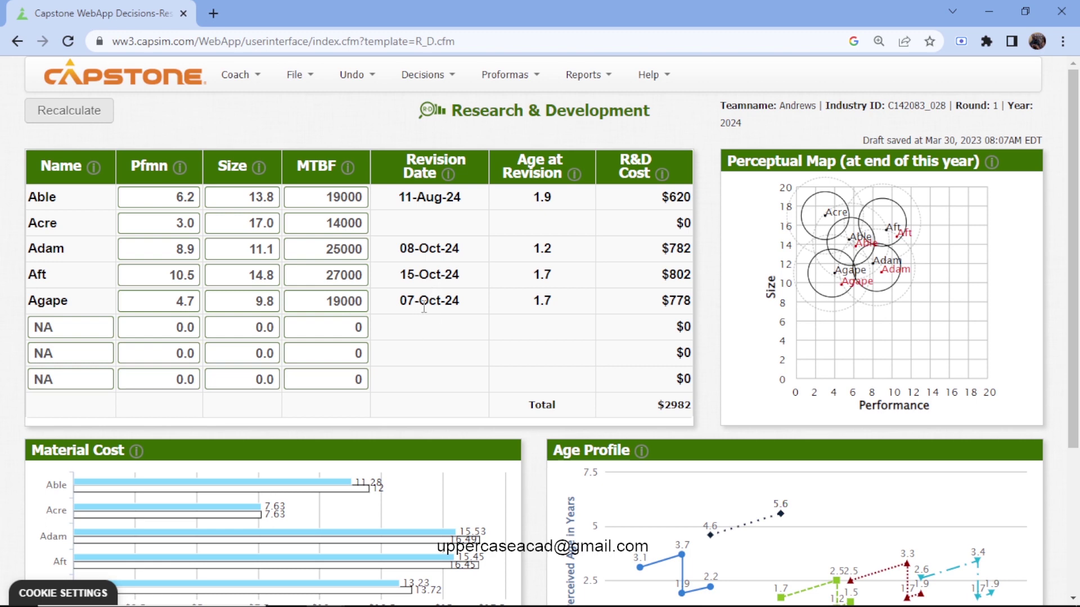
{"action": "left_click", "coordinate": [446, 82]}
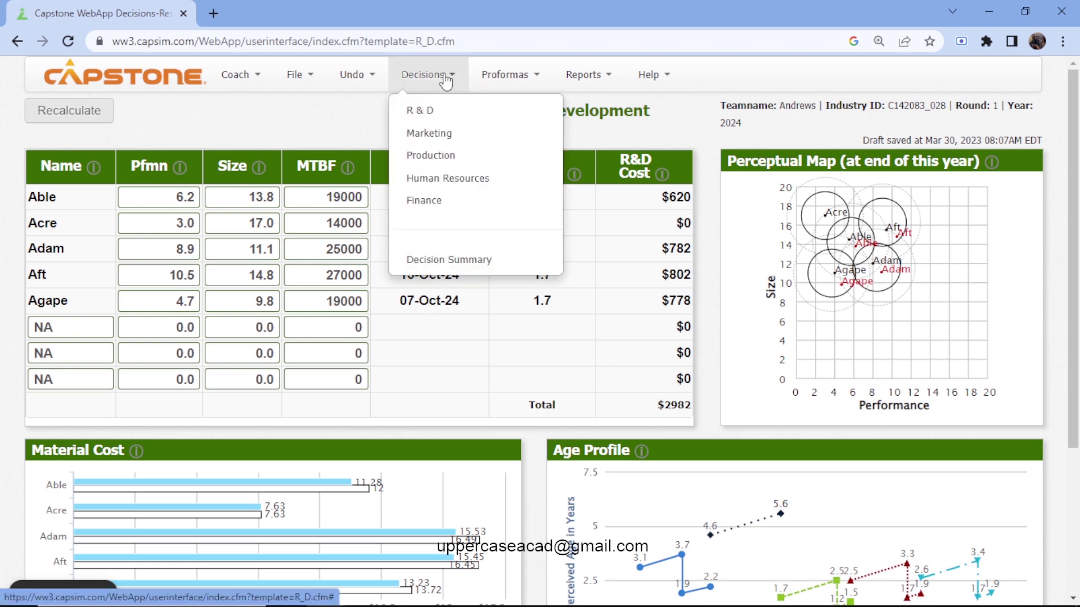
{"action": "left_click", "coordinate": [448, 137]}
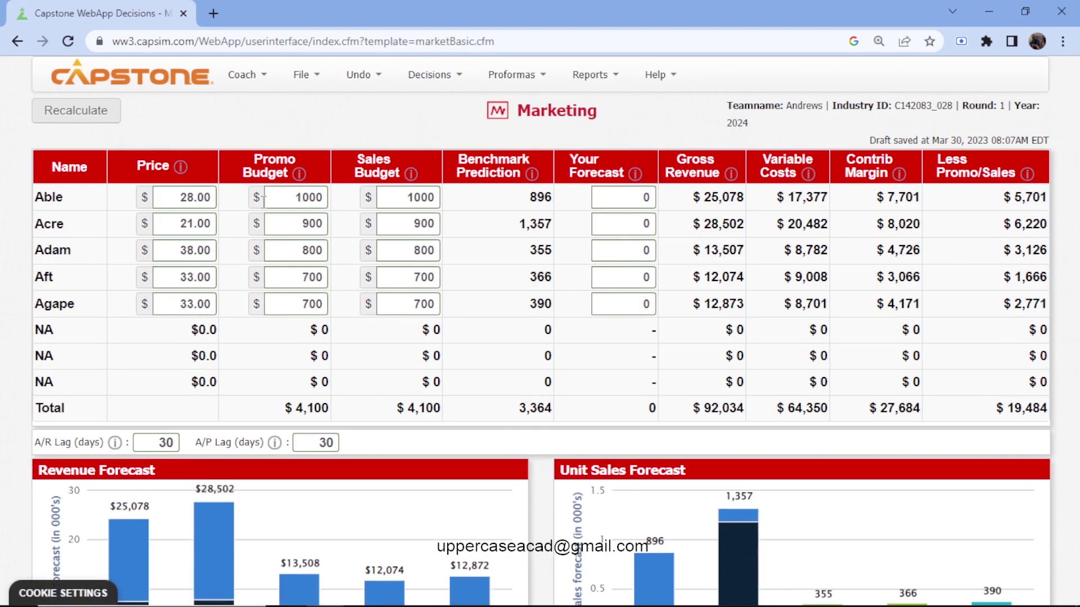
{"action": "left_click", "coordinate": [193, 198]}
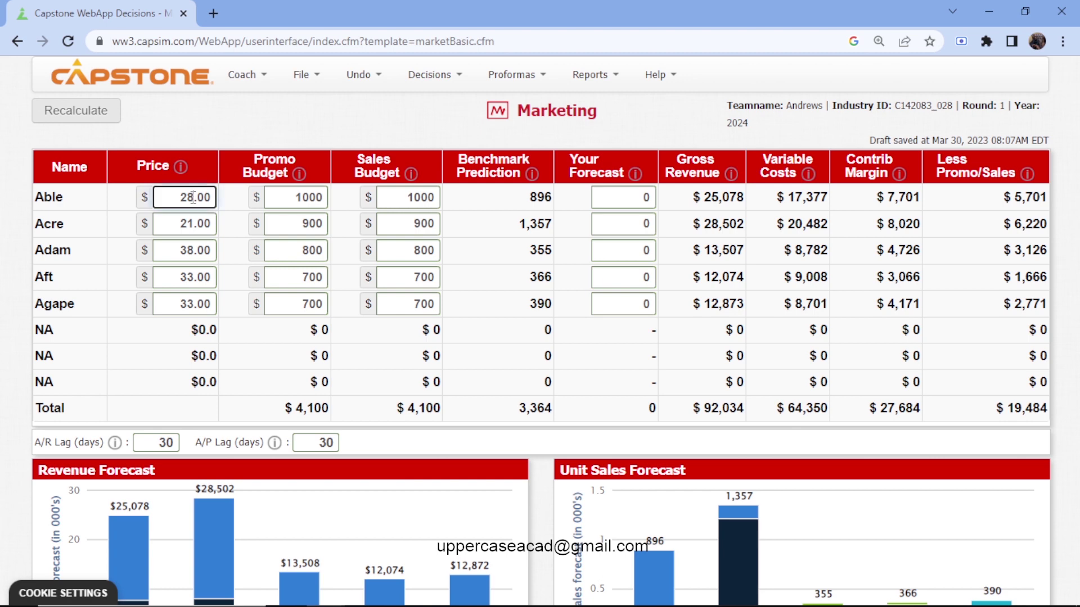
- Review the customer buying criteria for the Traditional, Low End, High End, Performance and Size segments in the Courier report
{"action": "left_click", "coordinate": [588, 78]}
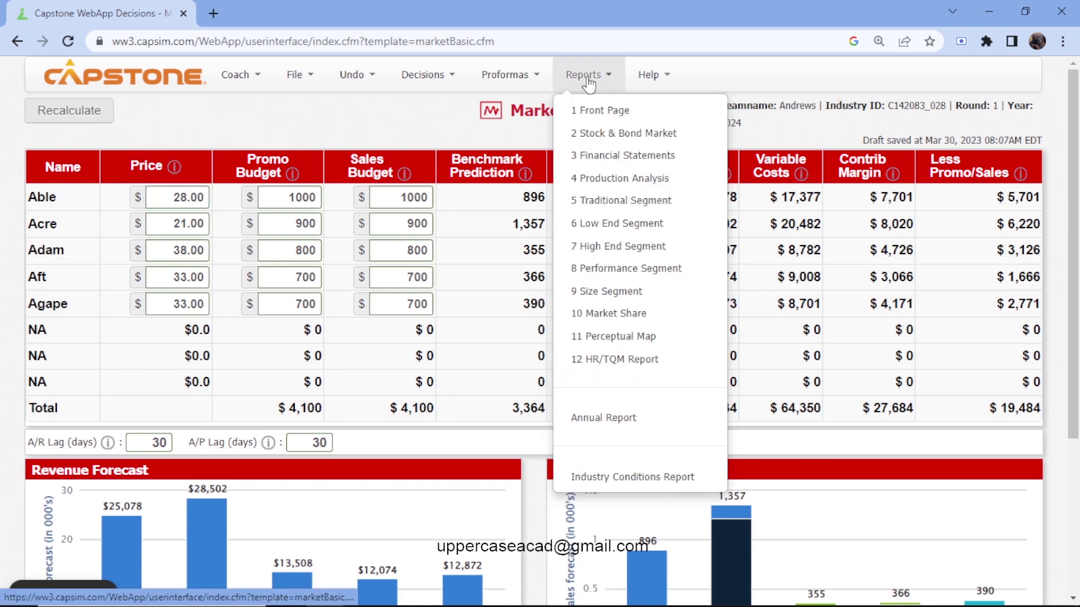
{"action": "left_click", "coordinate": [629, 201]}
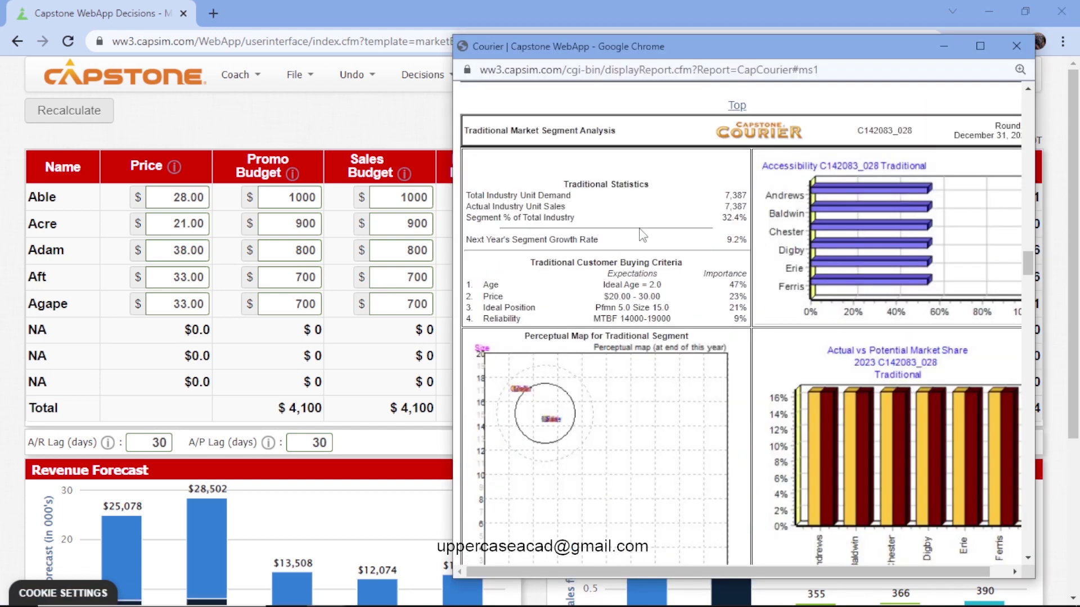
{"action": "scroll", "coordinate": [640, 234], "scroll_direction": "down", "scroll_amount": 1}
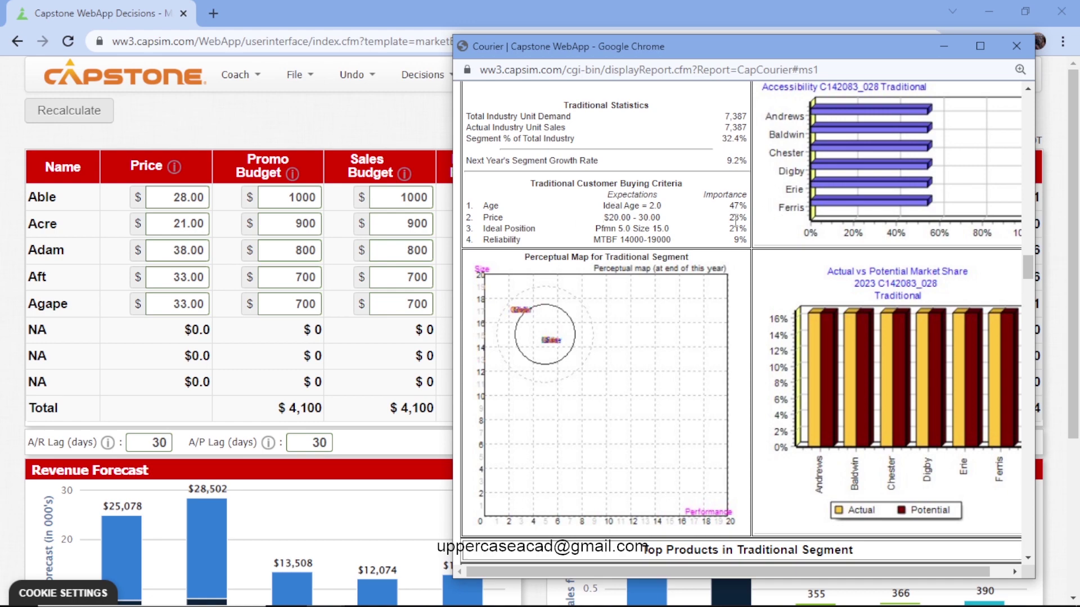
{"action": "scroll", "coordinate": [735, 221], "scroll_direction": "down", "scroll_amount": 9}
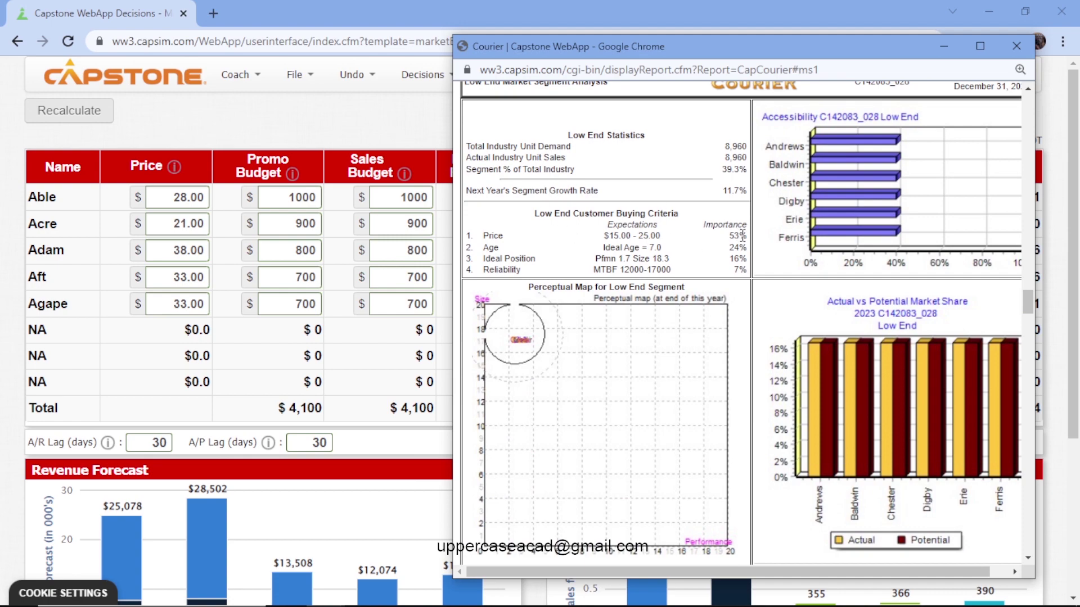
{"action": "scroll", "coordinate": [742, 235], "scroll_direction": "down", "scroll_amount": 8}
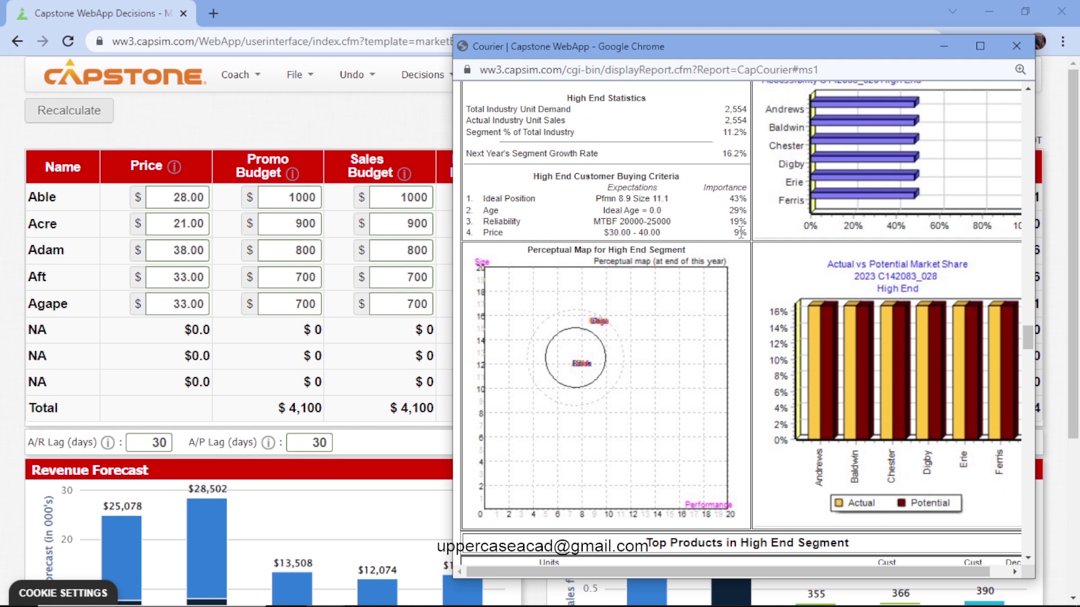
{"action": "scroll", "coordinate": [741, 233], "scroll_direction": "down", "scroll_amount": 3}
{"action": "scroll", "coordinate": [742, 232], "scroll_direction": "up", "scroll_amount": 3}
{"action": "scroll", "coordinate": [734, 239], "scroll_direction": "down", "scroll_amount": 10}
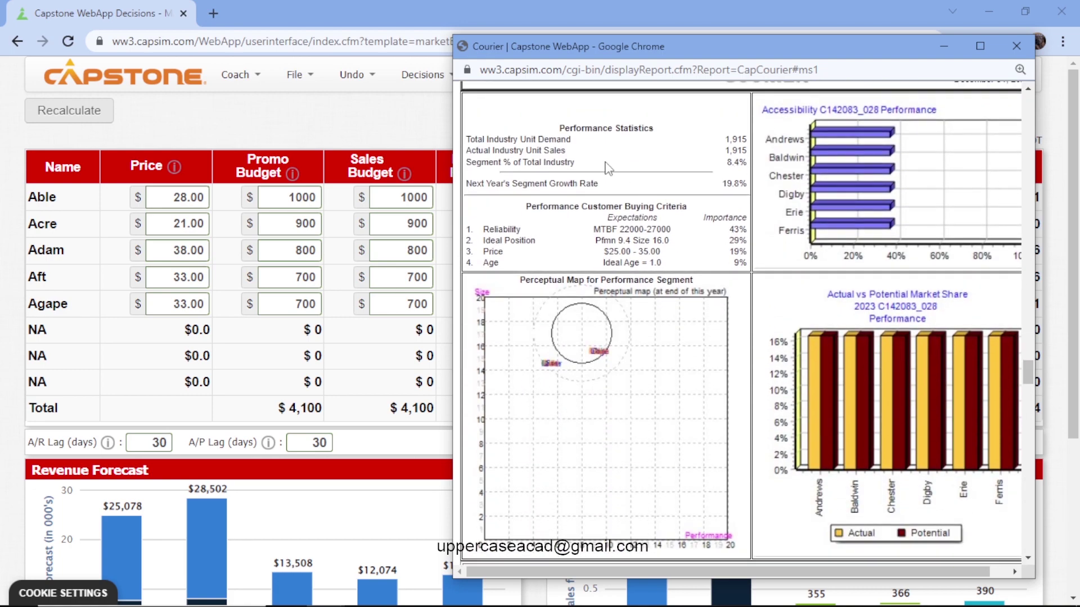
{"action": "scroll", "coordinate": [731, 252], "scroll_direction": "down", "scroll_amount": 1}
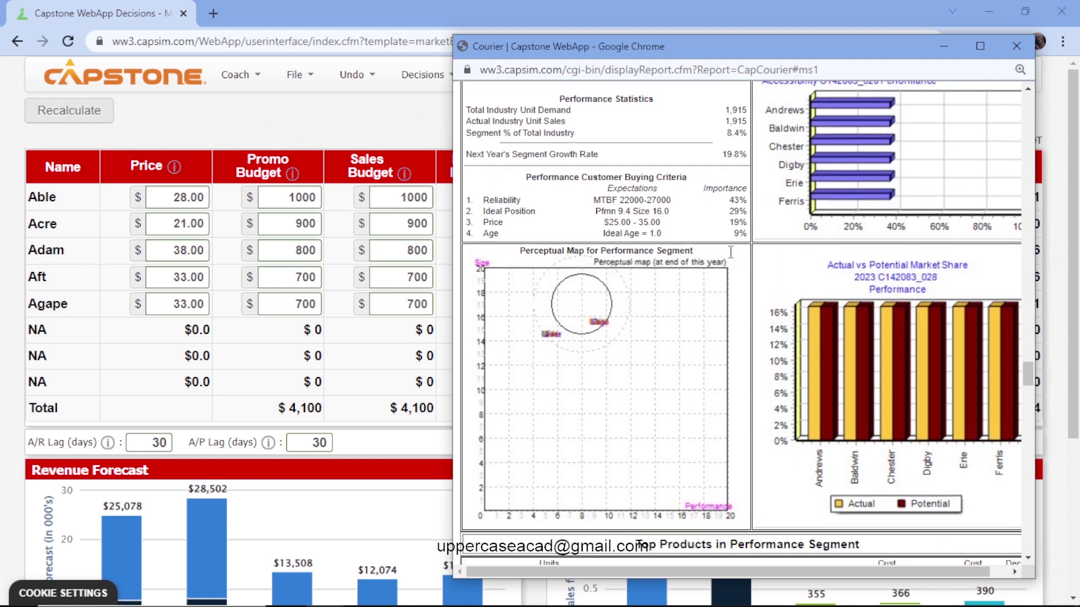
{"action": "scroll", "coordinate": [731, 252], "scroll_direction": "down", "scroll_amount": 12}
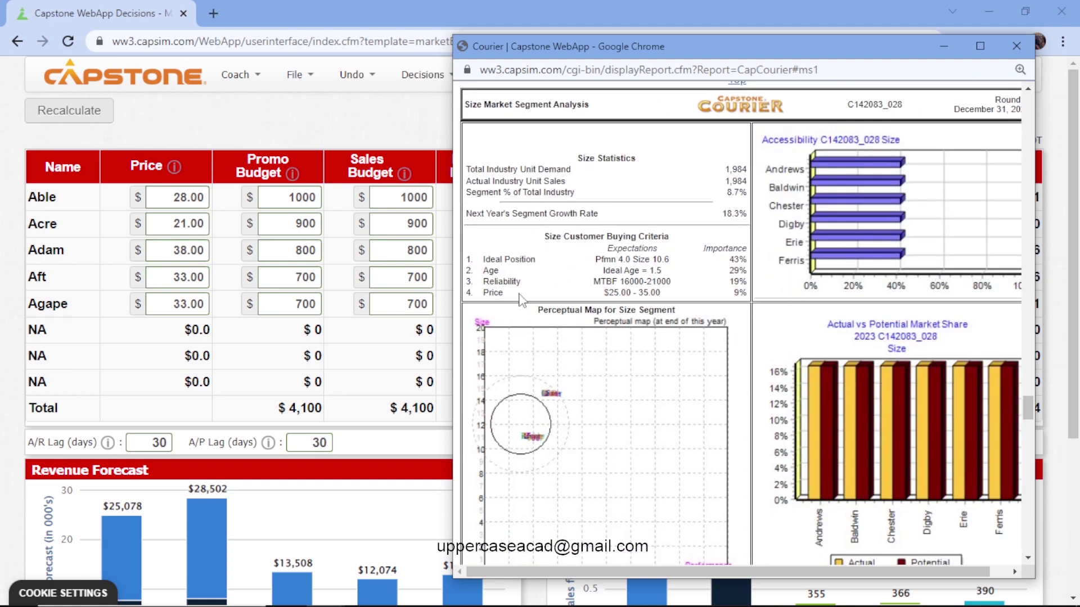
{"action": "left_click", "coordinate": [254, 120]}
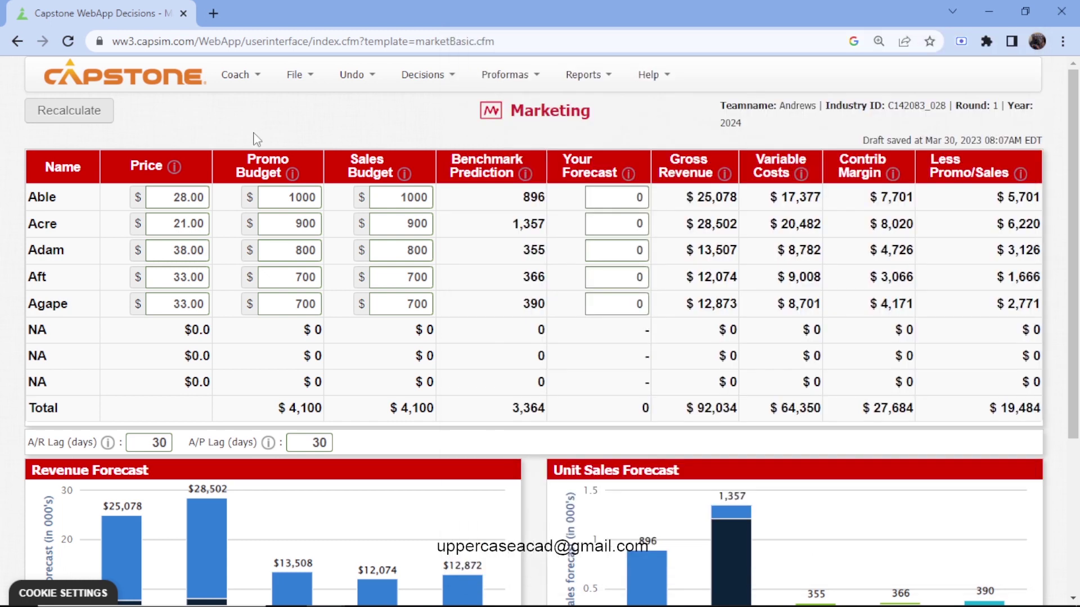
- Set the price of product Able to $27.50
{"action": "left_click", "coordinate": [199, 194]}
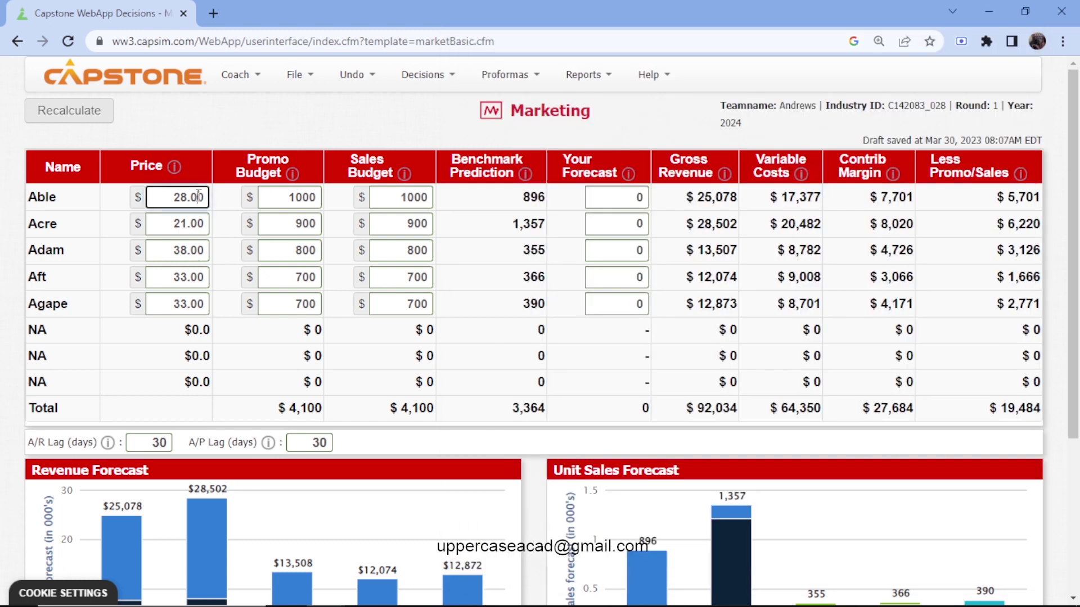
{"action": "key", "text": "BackSpace"}
{"action": "key", "text": "BackSpace"}
{"action": "key", "text": "BackSpace"}
{"action": "key", "text": "BackSpace"}
{"action": "type", "text": "7.0"}
{"action": "type", "text": "5"}
- Set the price of product Acre to $20.50
{"action": "left_click", "coordinate": [197, 225]}
{"action": "key", "text": "BackSpace"}
{"action": "key", "text": "BackSpace"}
{"action": "key", "text": "BackSpace"}
{"action": "key", "text": "BackSpace"}
{"action": "type", "text": "0"}
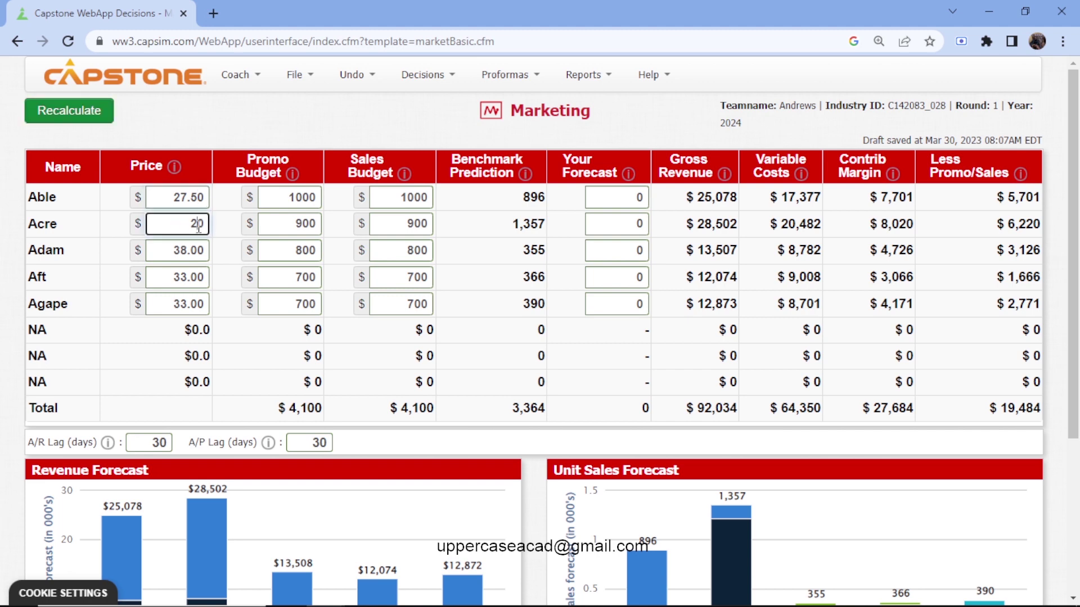
{"action": "type", "text": ".50"}
- Set the price of product Aft to $34.50
{"action": "left_click", "coordinate": [190, 277]}
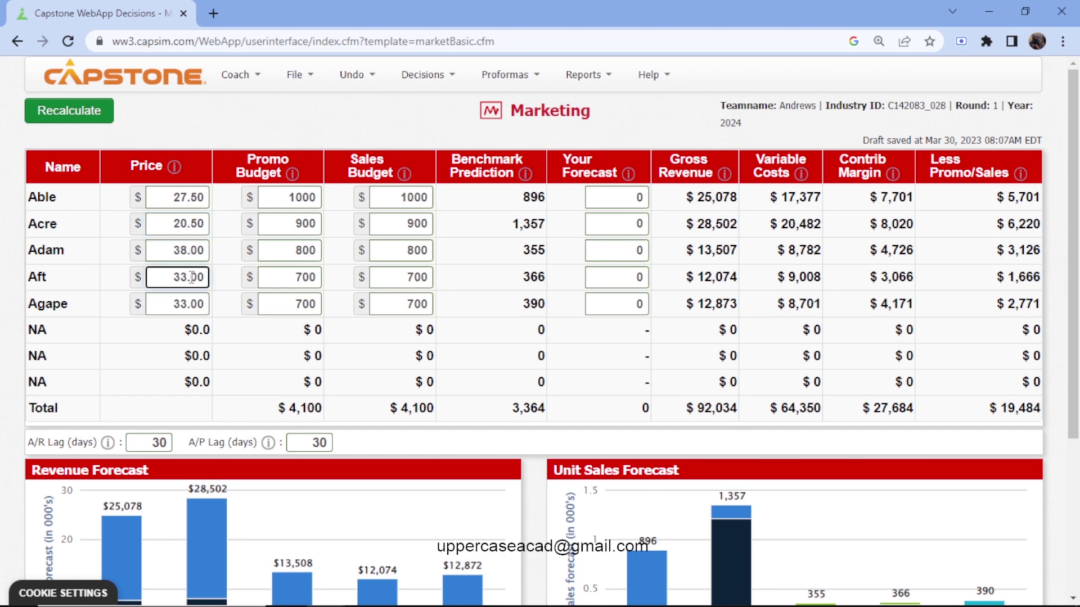
{"action": "key", "text": "BackSpace"}
{"action": "type", "text": "4"}
{"action": "left_click", "coordinate": [200, 277]}
{"action": "key", "text": "BackSpace"}
{"action": "type", "text": "5"}
- Set the price of product Agape to $34.50
{"action": "left_click", "coordinate": [198, 306]}
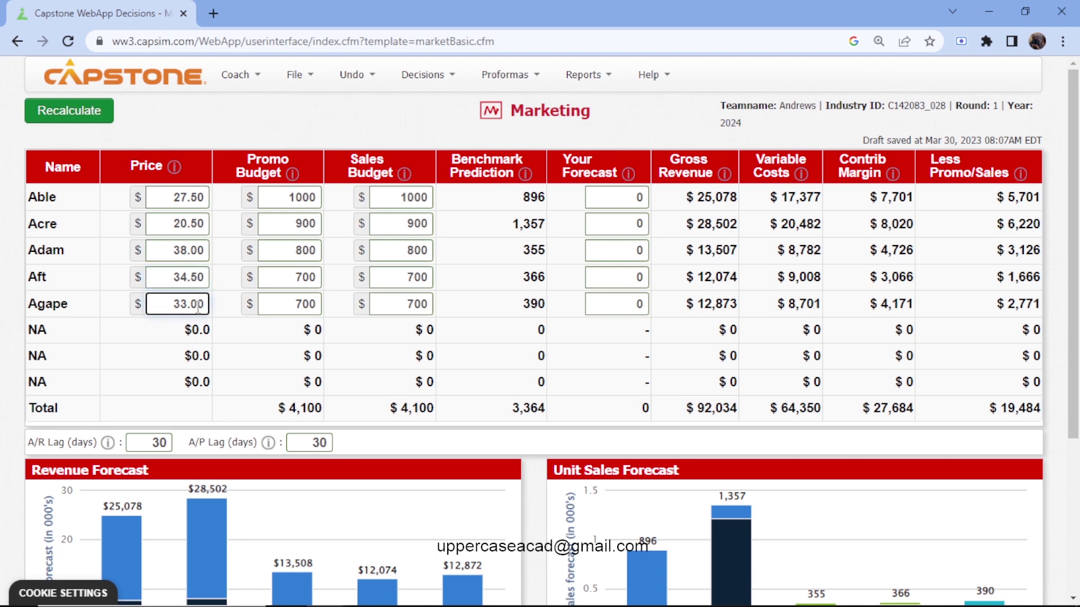
{"action": "key", "text": "BackSpace"}
{"action": "type", "text": "5"}
{"action": "left_click", "coordinate": [189, 304]}
{"action": "key", "text": "BackSpace"}
{"action": "type", "text": "4"}
- Set the promo budgets of Able and Acre to 2000 each
{"action": "left_click", "coordinate": [304, 200]}
{"action": "left_click", "coordinate": [298, 200]}
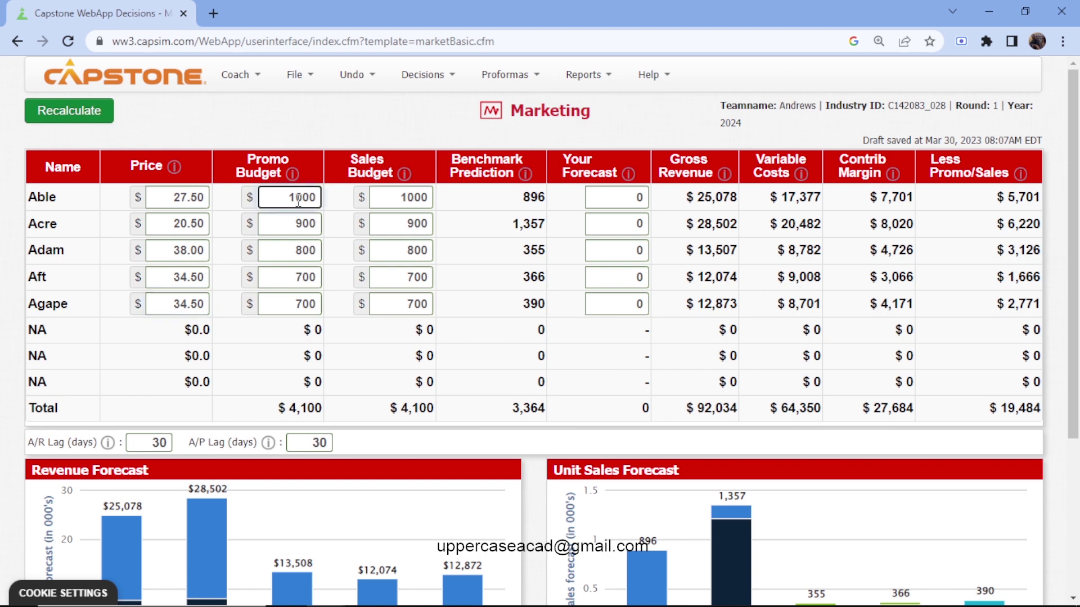
{"action": "key", "text": "BackSpace"}
{"action": "type", "text": "2"}
{"action": "left_click", "coordinate": [304, 223]}
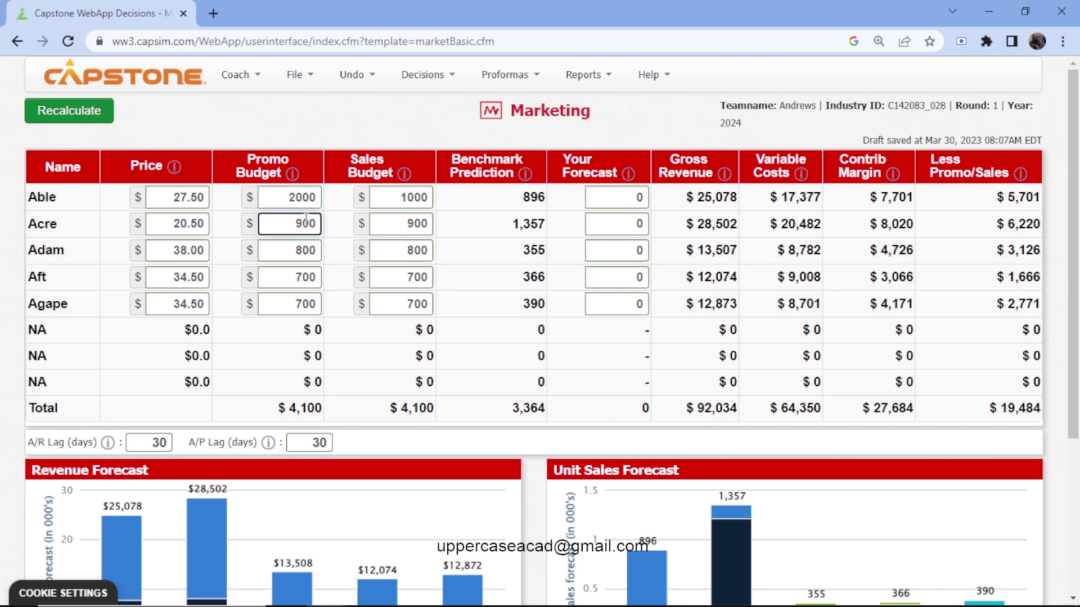
{"action": "key", "text": "BackSpace"}
{"action": "type", "text": "20"}
- Set the promo budgets of Adam, Aft and Agape to 2000 each
{"action": "left_click", "coordinate": [303, 254]}
{"action": "key", "text": "BackSpace"}
{"action": "type", "text": "20"}
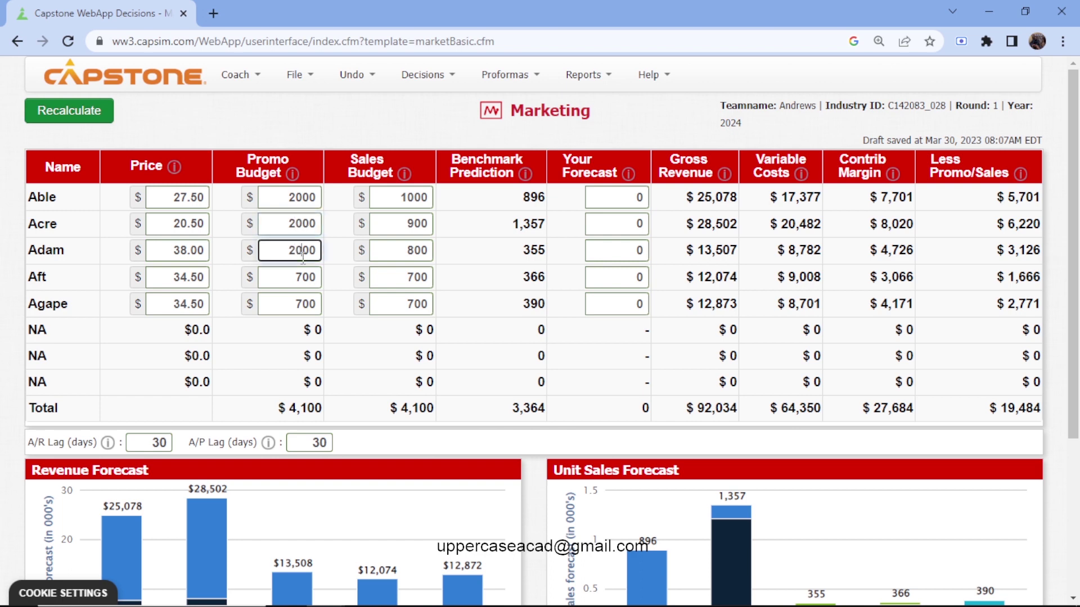
{"action": "left_click", "coordinate": [302, 278]}
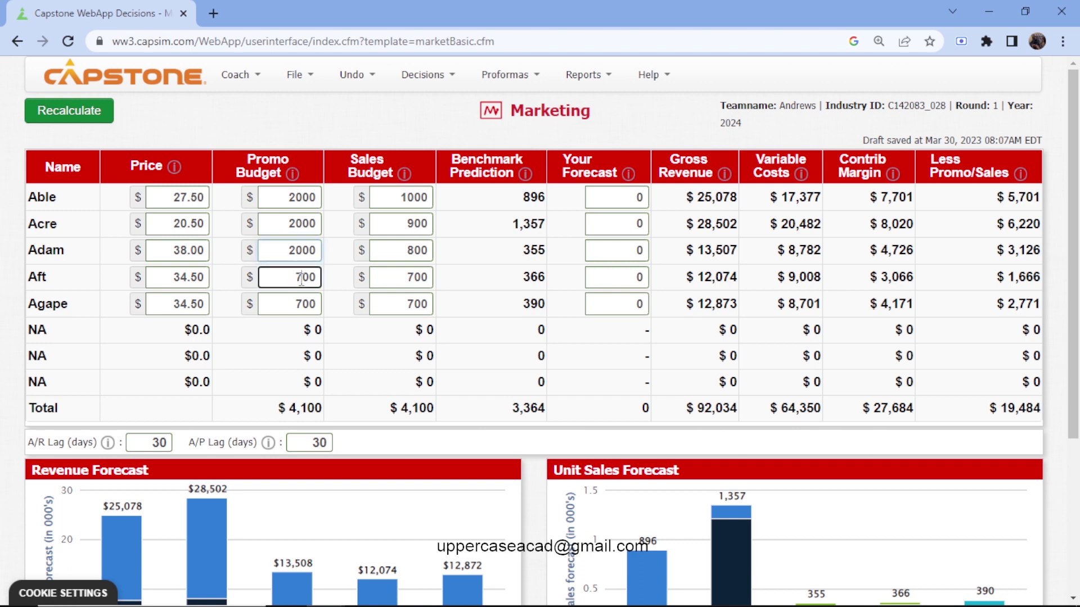
{"action": "key", "text": "BackSpace"}
{"action": "type", "text": "20"}
{"action": "left_click", "coordinate": [304, 303]}
{"action": "key", "text": "BackSpace"}
{"action": "type", "text": "20"}
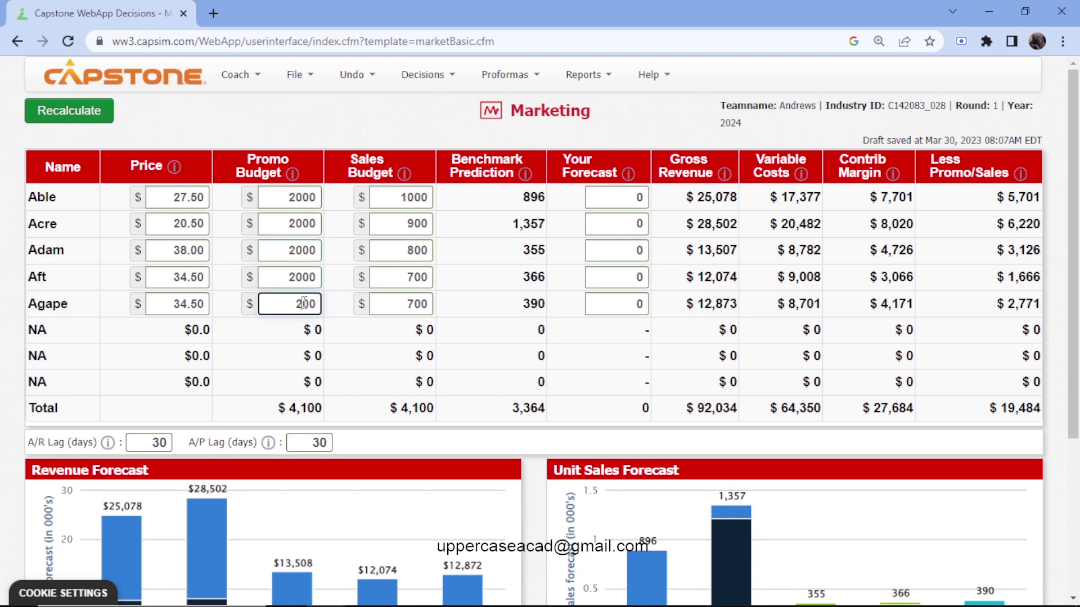
- Set the sales budgets of Able and Acre to 2000 each
{"action": "left_click", "coordinate": [411, 198]}
{"action": "key", "text": "BackSpace"}
{"action": "type", "text": "2"}
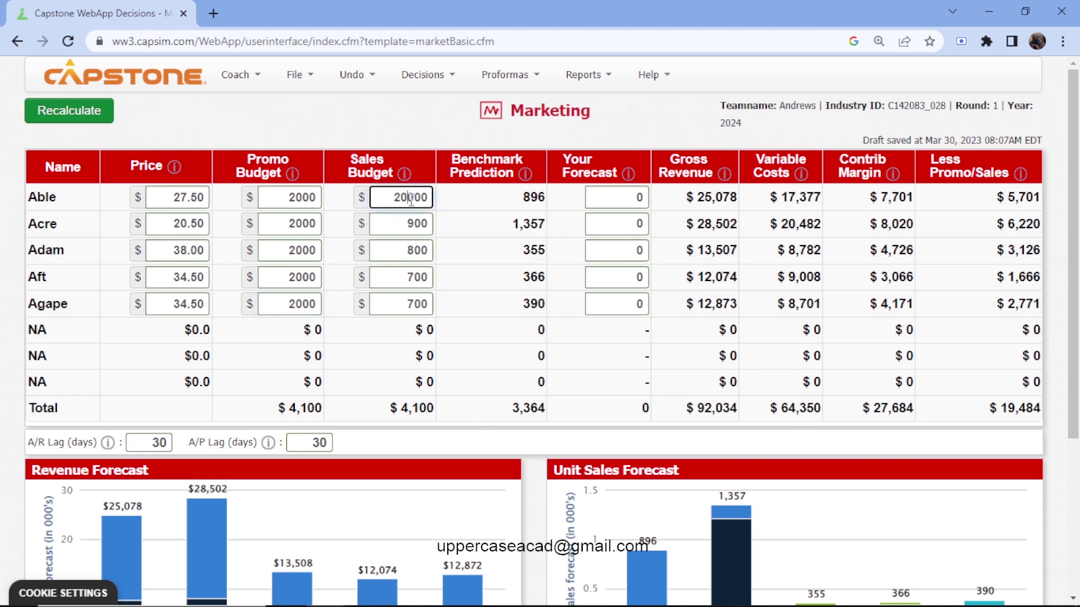
{"action": "key", "text": "BackSpace"}
{"action": "left_click", "coordinate": [413, 224]}
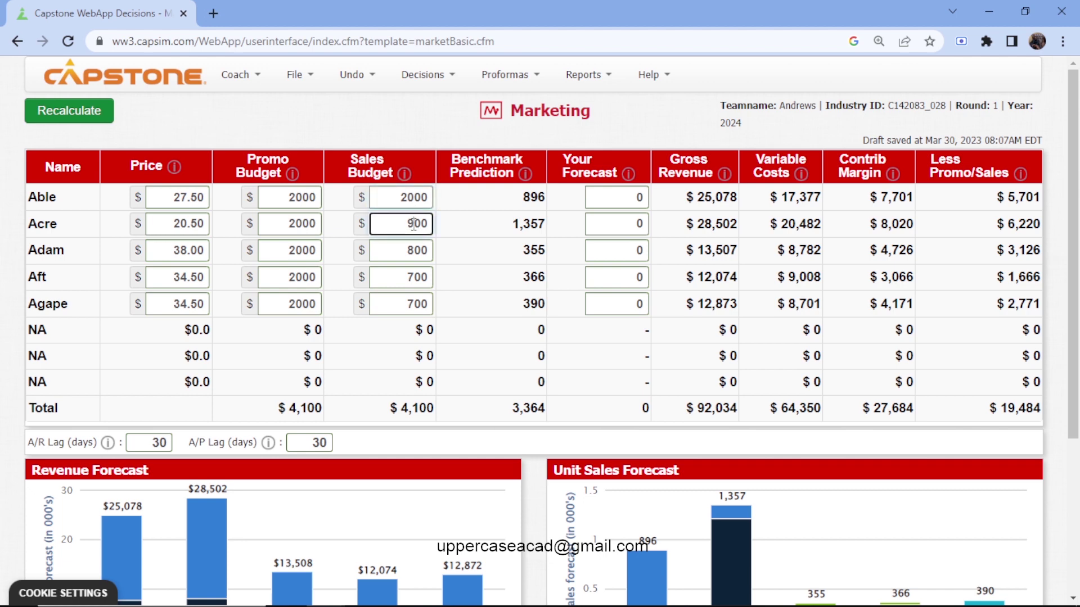
{"action": "key", "text": "BackSpace"}
{"action": "type", "text": "20"}
- Set the sales budgets of Adam, Aft and Agape to 2000 each and recalculate the marketing figures
{"action": "left_click", "coordinate": [416, 251]}
{"action": "key", "text": "BackSpace"}
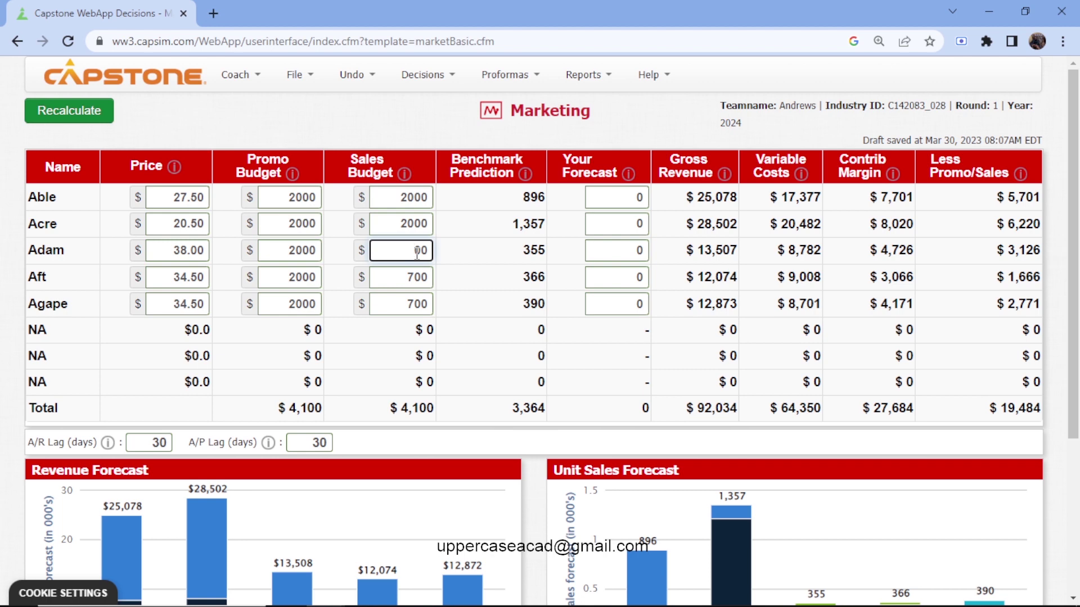
{"action": "type", "text": "20"}
{"action": "left_click", "coordinate": [413, 278]}
{"action": "key", "text": "BackSpace"}
{"action": "type", "text": "20"}
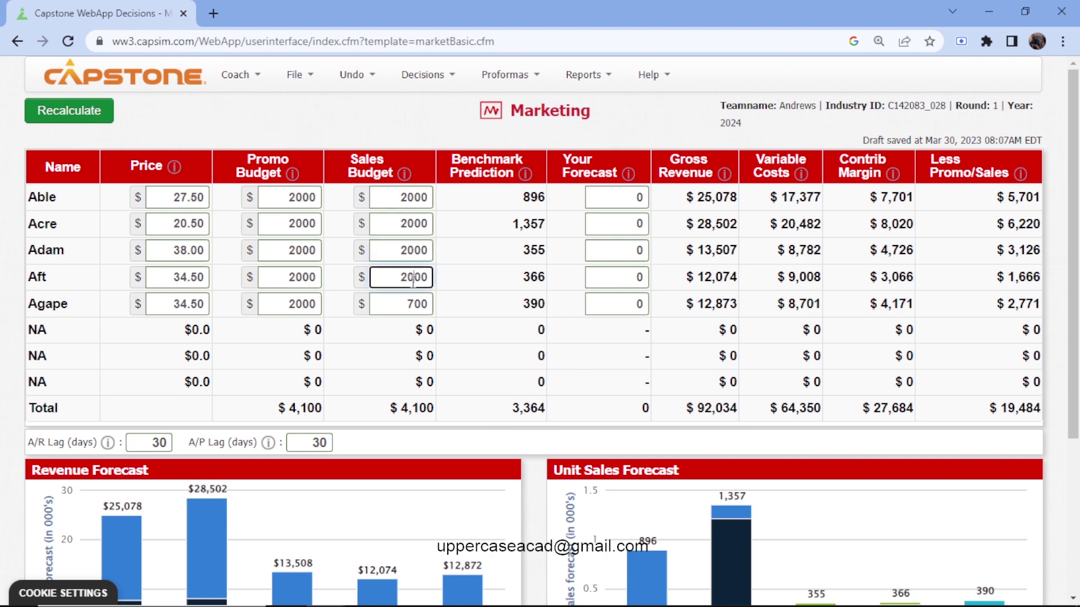
{"action": "left_click", "coordinate": [413, 303]}
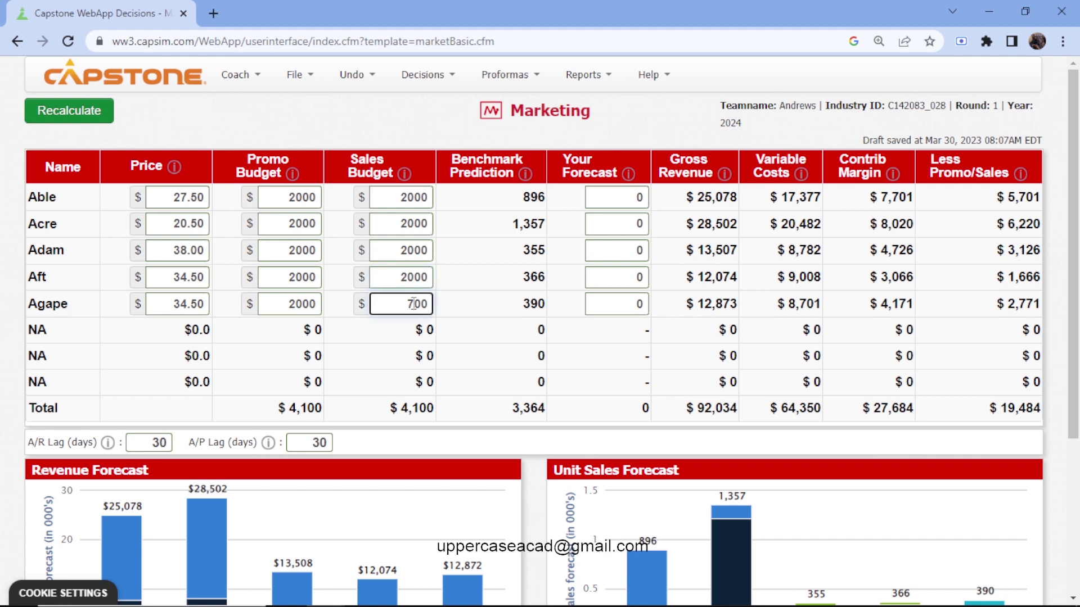
{"action": "key", "text": "BackSpace"}
{"action": "type", "text": "20"}
{"action": "left_click", "coordinate": [87, 112]}
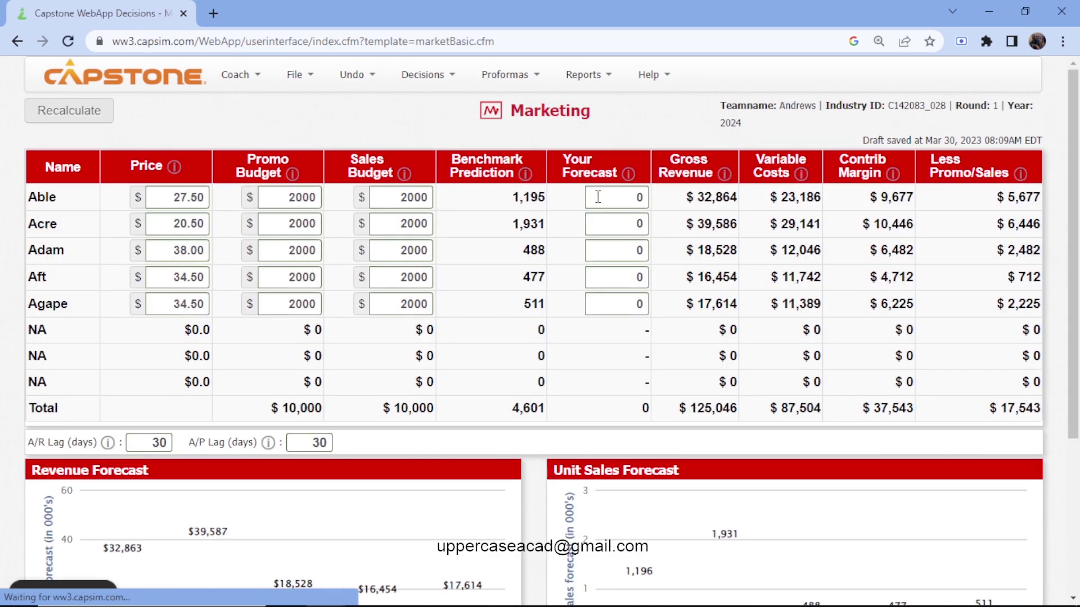
- Enter sales forecasts of 1400 for Able and 2300 for Acre
{"action": "left_click", "coordinate": [598, 197]}
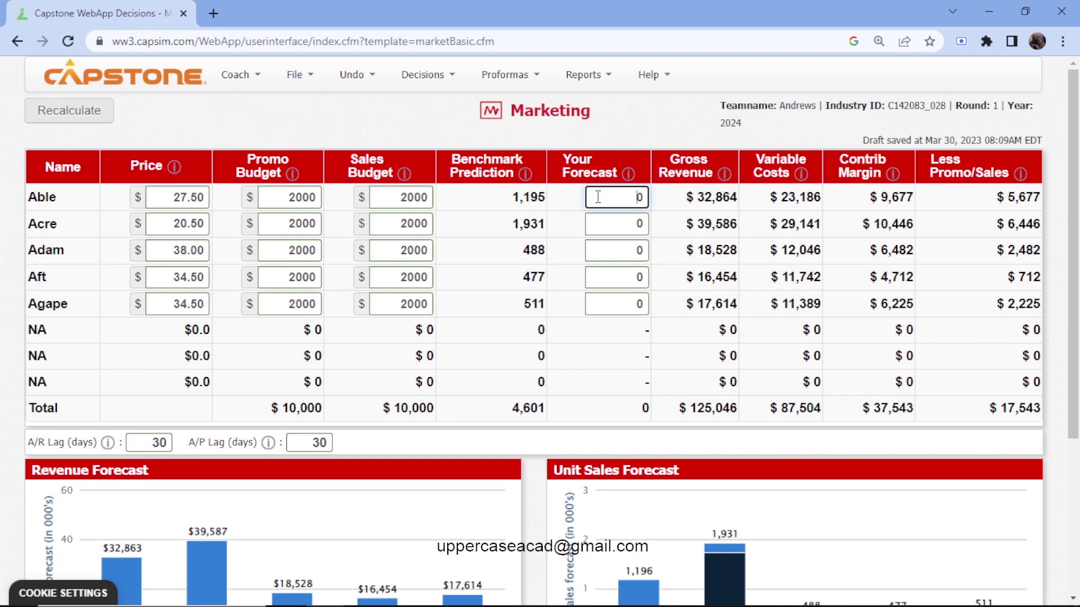
{"action": "type", "text": "1400"}
{"action": "left_click", "coordinate": [630, 223]}
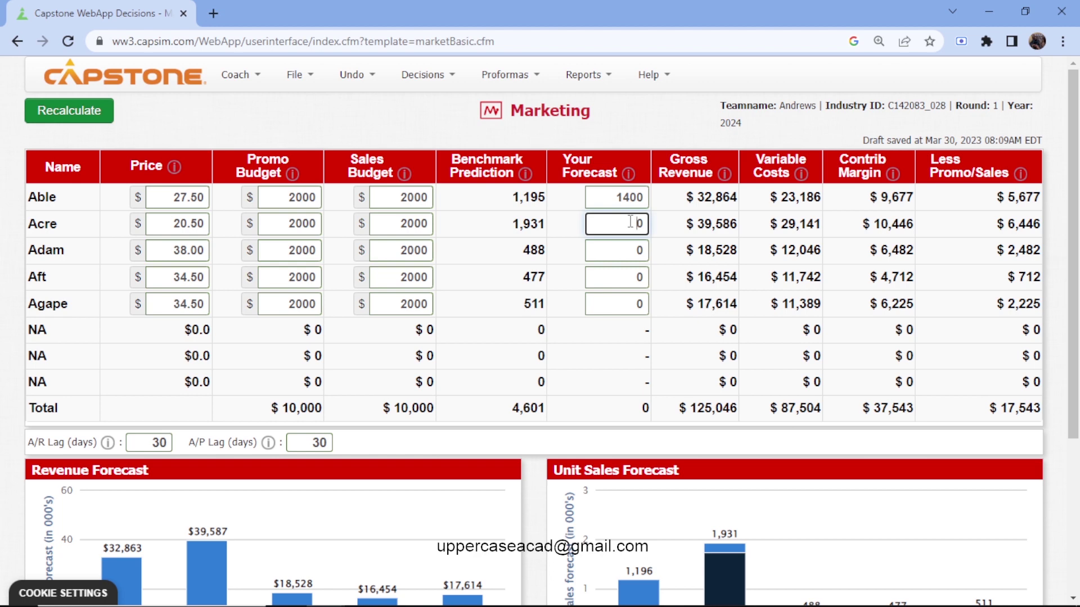
{"action": "type", "text": "2"}
{"action": "key", "text": "BackSpace"}
{"action": "type", "text": "230"}
{"action": "key", "text": "BackSpace"}
{"action": "key", "text": "BackSpace"}
{"action": "type", "text": "300"}
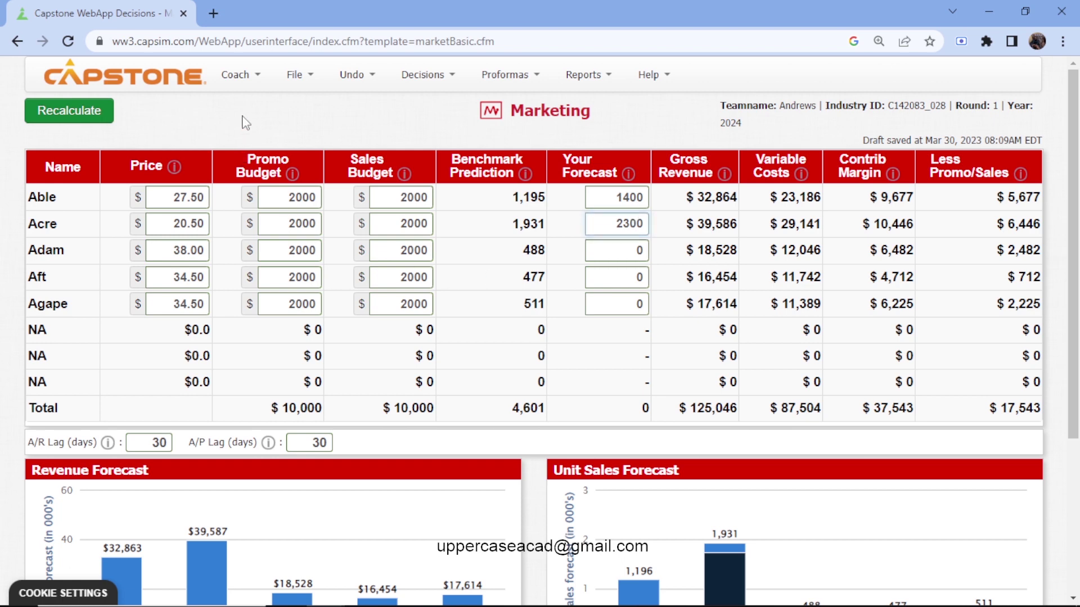
- Enter sales forecasts of 650 for Adam and 580 for Aft
{"action": "left_click", "coordinate": [613, 249]}
{"action": "type", "text": "650"}
{"action": "type", "text": "00"}
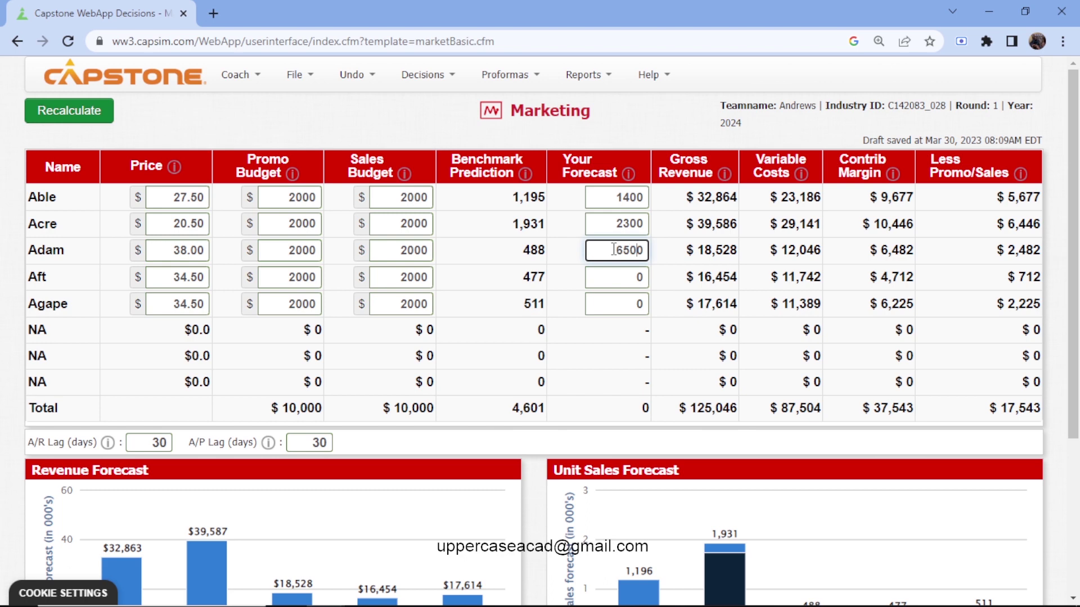
{"action": "key", "text": "BackSpace"}
{"action": "left_click", "coordinate": [625, 278]}
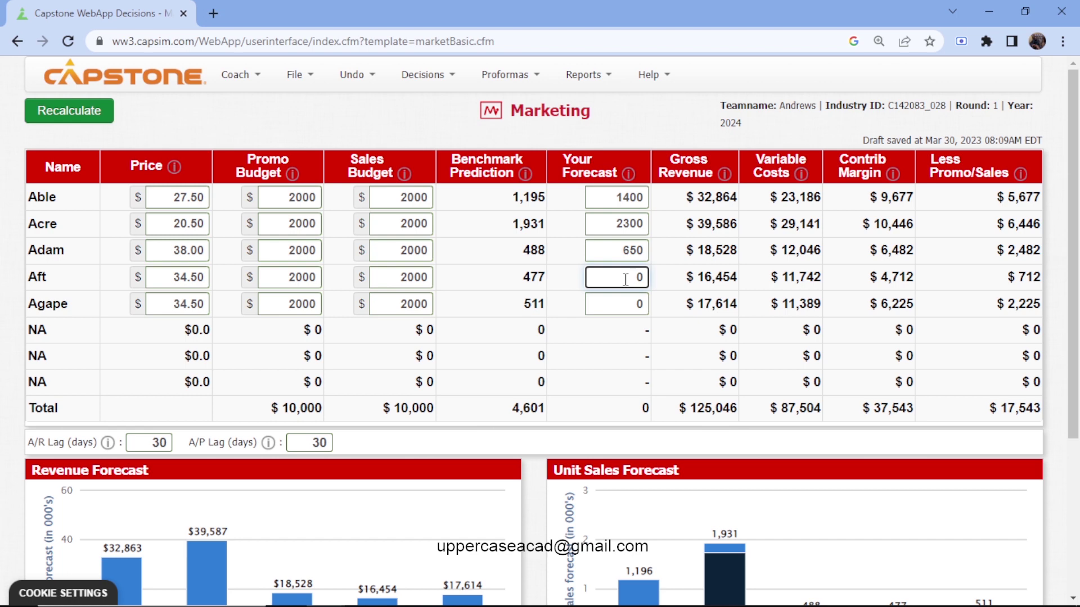
{"action": "type", "text": "580"}
{"action": "key", "text": "Delete"}
- Enter a sales forecast of 530 for Agape and recalculate the marketing figures
{"action": "left_click", "coordinate": [621, 303]}
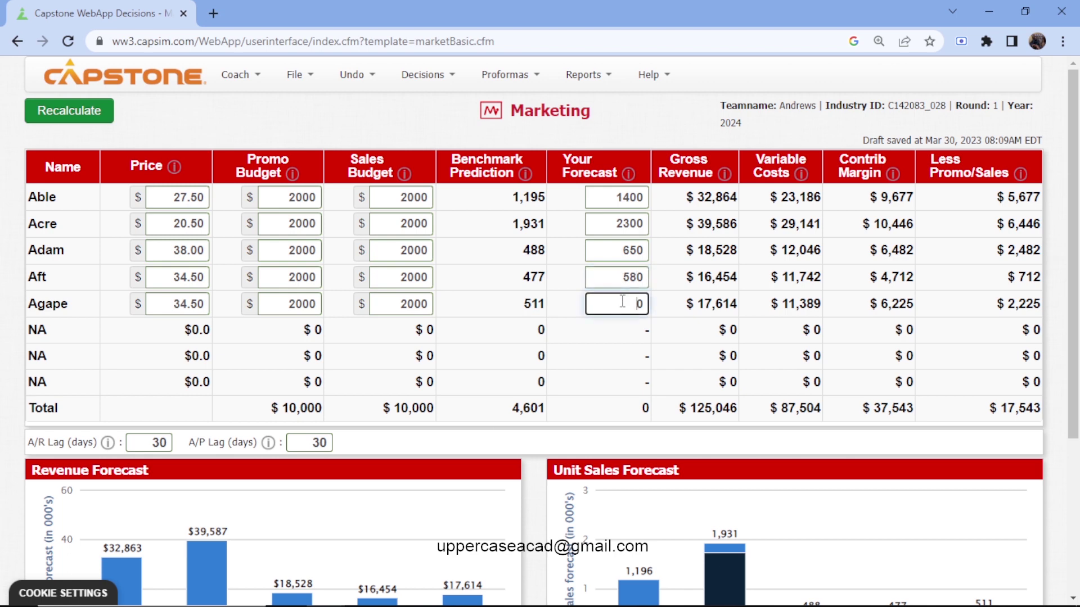
{"action": "type", "text": "530"}
{"action": "key", "text": "Delete"}
{"action": "left_click", "coordinate": [102, 123]}
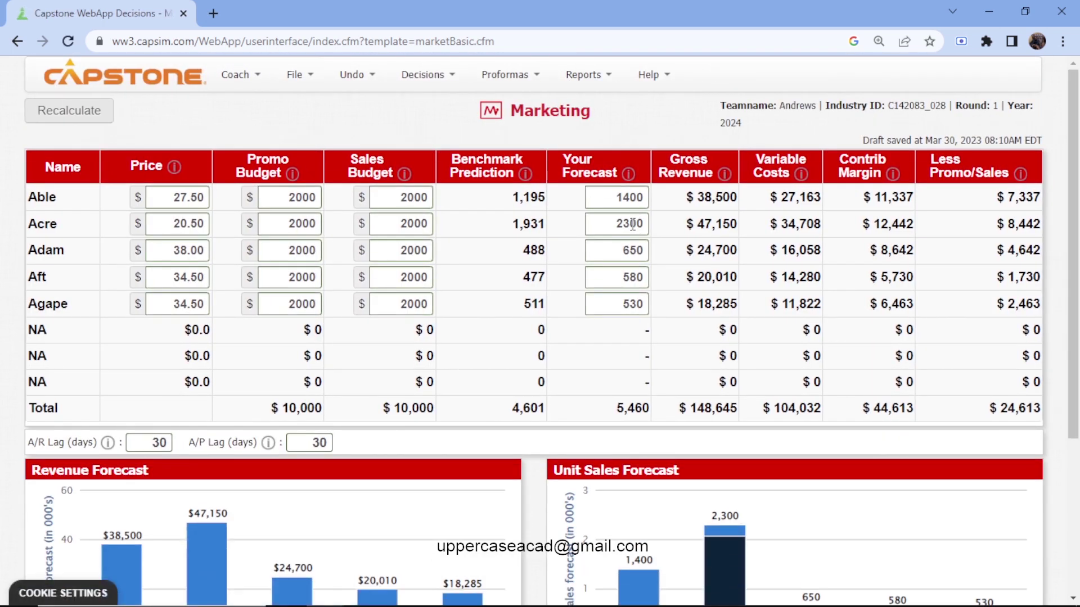
- Change Acre's sales forecast to 2100 and recalculate the marketing figures
{"action": "left_click", "coordinate": [632, 224]}
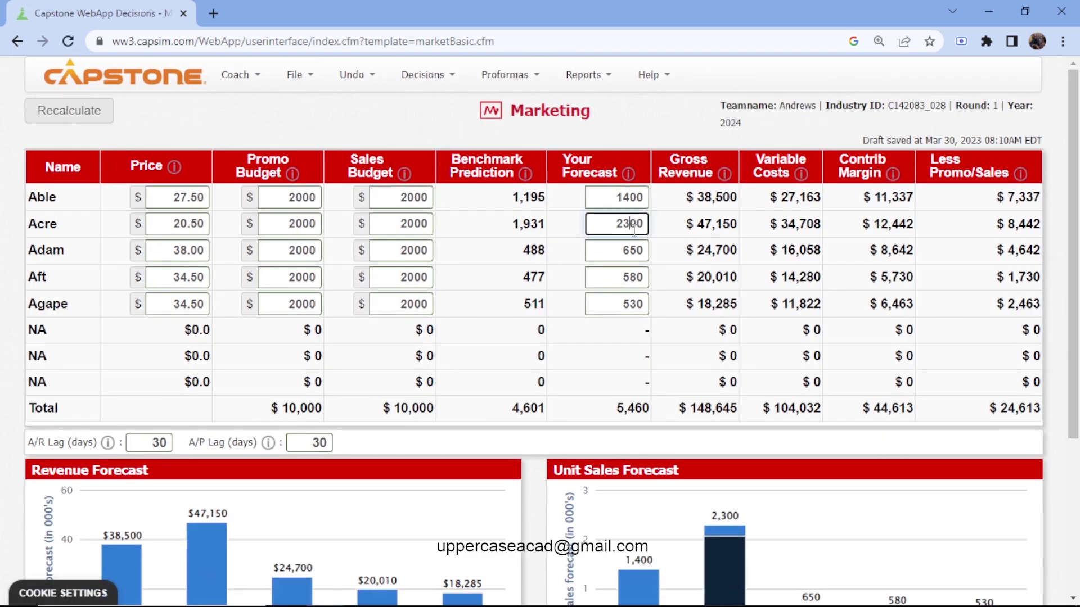
{"action": "key", "text": "BackSpace"}
{"action": "type", "text": "1"}
{"action": "left_click", "coordinate": [90, 112]}
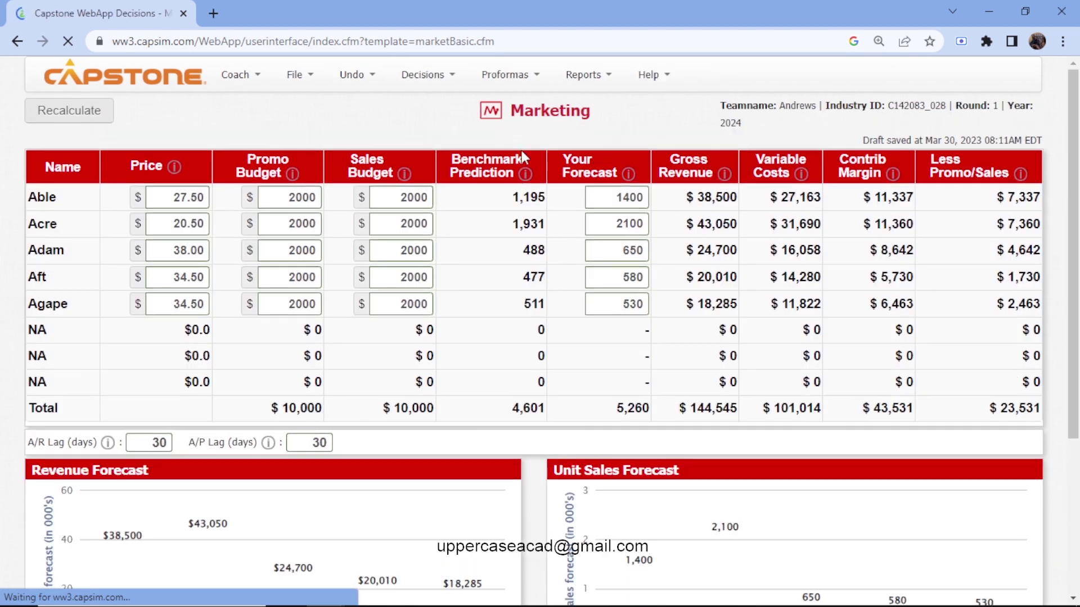
- Open the proforma Balanced Scorecard and review the Round 1 projected score and points for each criterion
{"action": "left_click", "coordinate": [502, 86]}
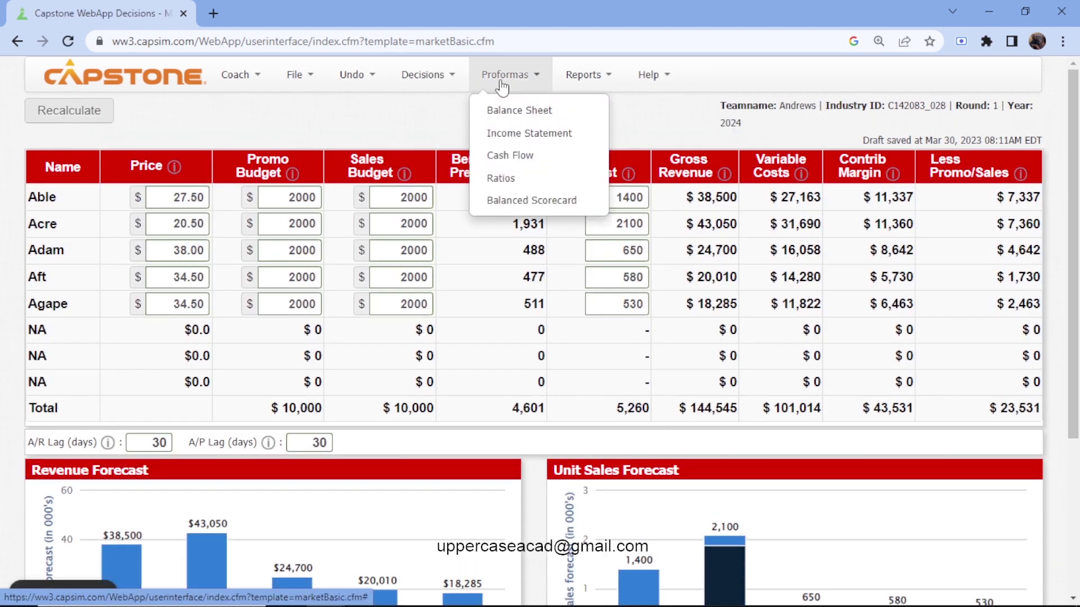
{"action": "left_click", "coordinate": [549, 202]}
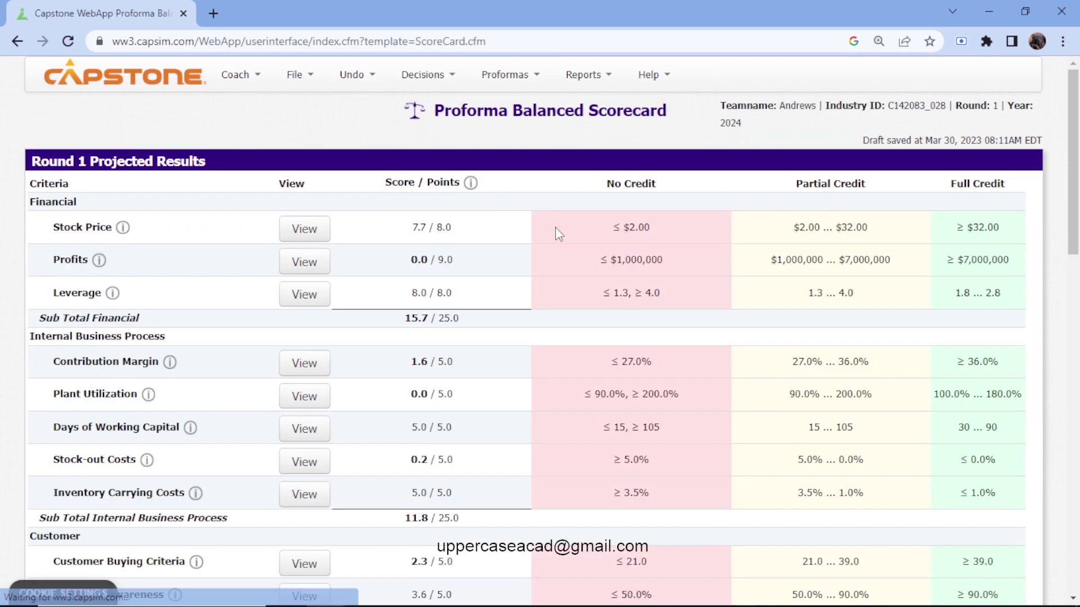
{"action": "scroll", "coordinate": [557, 231], "scroll_direction": "down", "scroll_amount": 10}
{"action": "scroll", "coordinate": [559, 234], "scroll_direction": "down", "scroll_amount": 1}
{"action": "scroll", "coordinate": [397, 289], "scroll_direction": "up", "scroll_amount": 3}
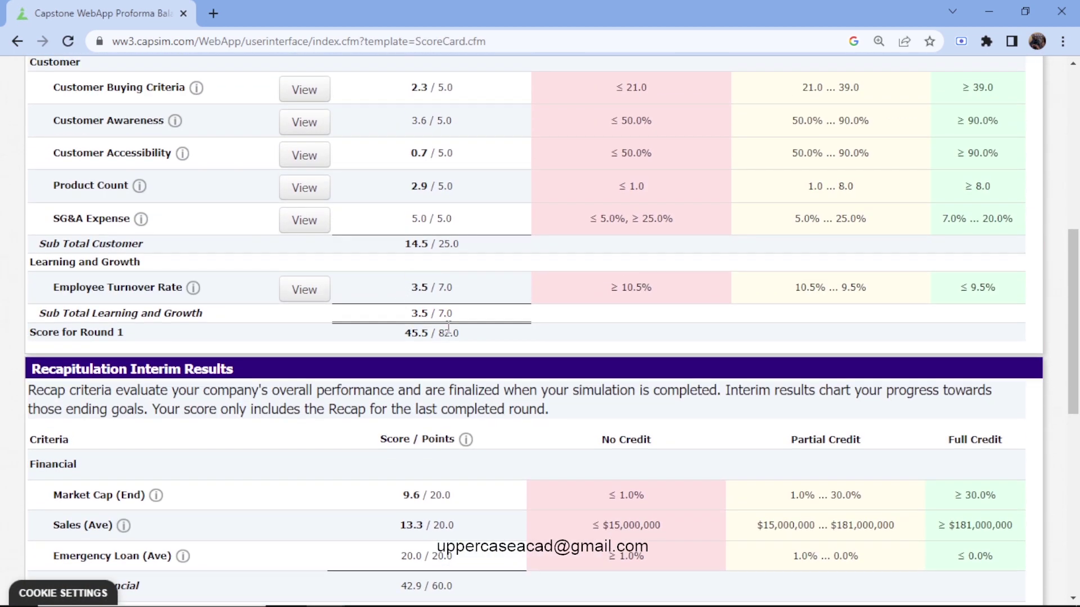
{"action": "scroll", "coordinate": [449, 327], "scroll_direction": "up", "scroll_amount": 3}
{"action": "scroll", "coordinate": [433, 312], "scroll_direction": "up", "scroll_amount": 3}
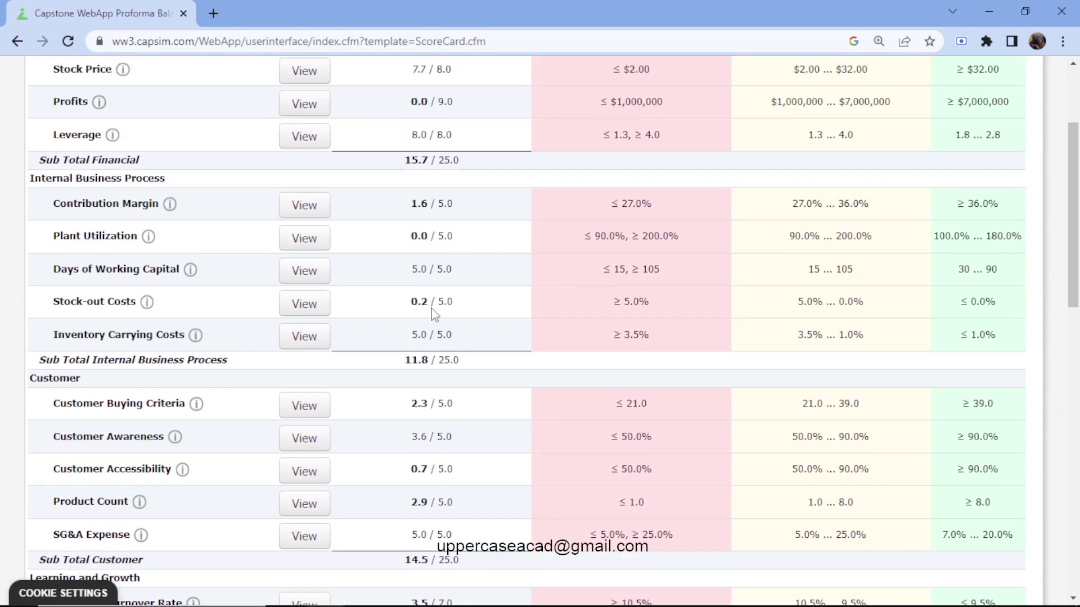
{"action": "scroll", "coordinate": [335, 302], "scroll_direction": "up", "scroll_amount": 2}
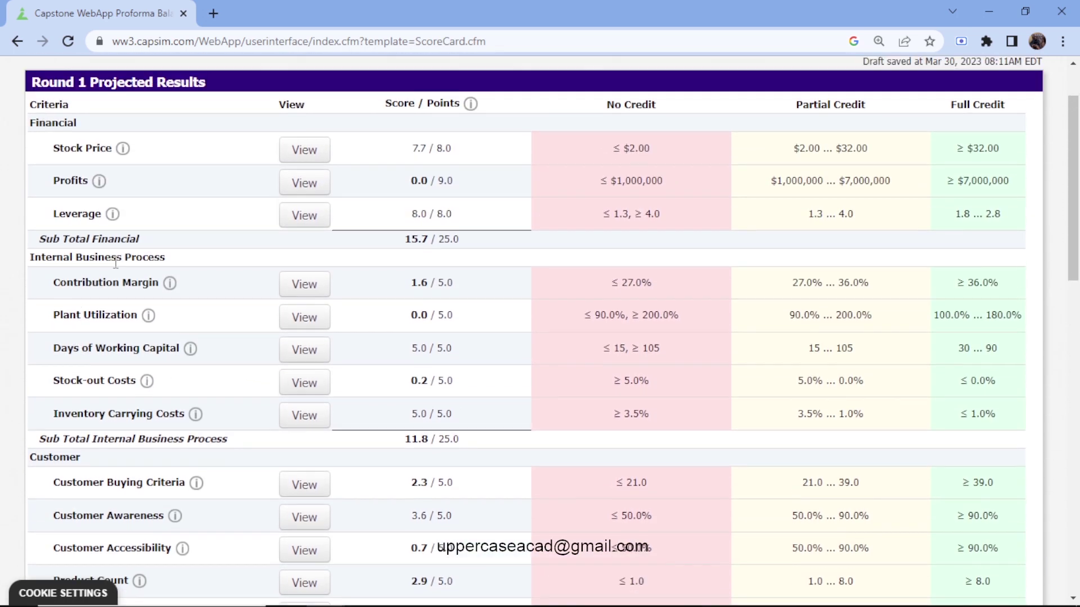
{"action": "scroll", "coordinate": [157, 278], "scroll_direction": "up", "scroll_amount": 2}
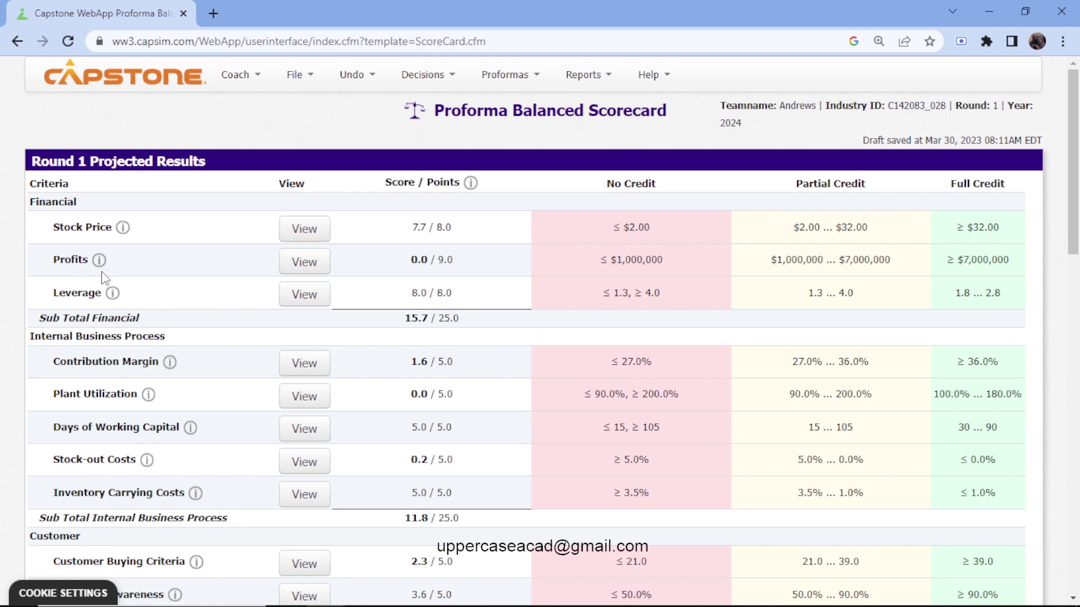
- Open the Production decisions and clear Able's production schedule value
{"action": "left_click", "coordinate": [439, 84]}
{"action": "left_click", "coordinate": [450, 155]}
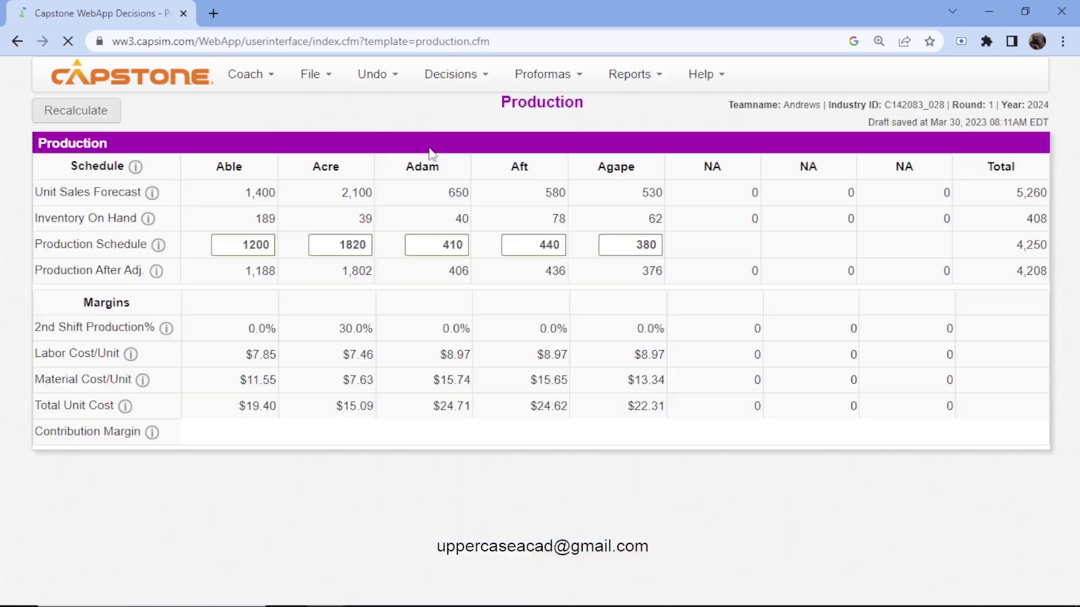
{"action": "left_click", "coordinate": [267, 264]}
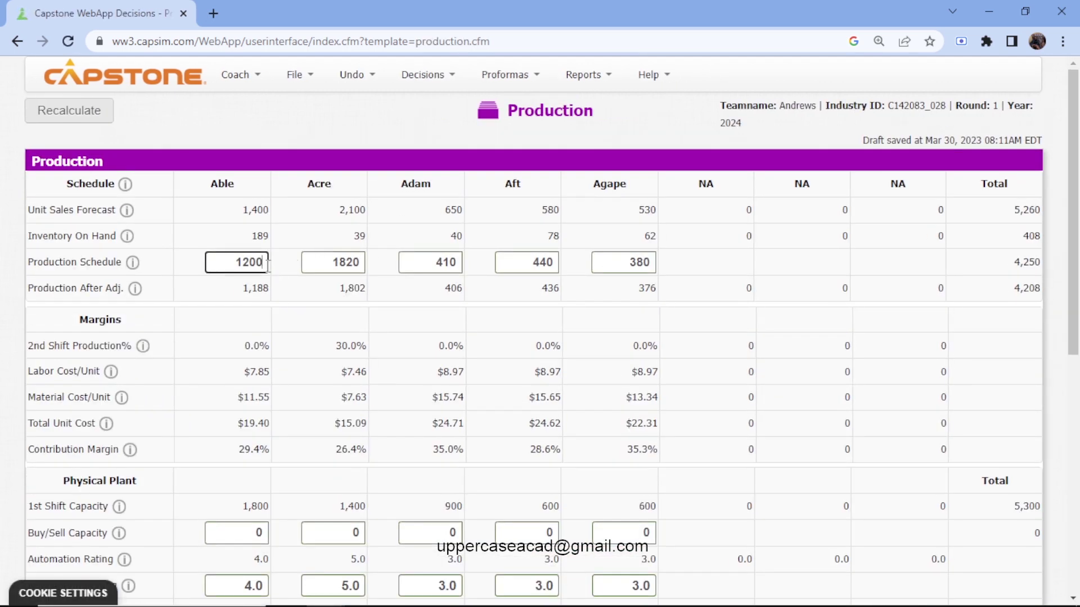
{"action": "key", "text": "BackSpace"}
{"action": "key", "text": "BackSpace"}
{"action": "key", "text": "BackSpace"}
{"action": "key", "text": "BackSpace"}
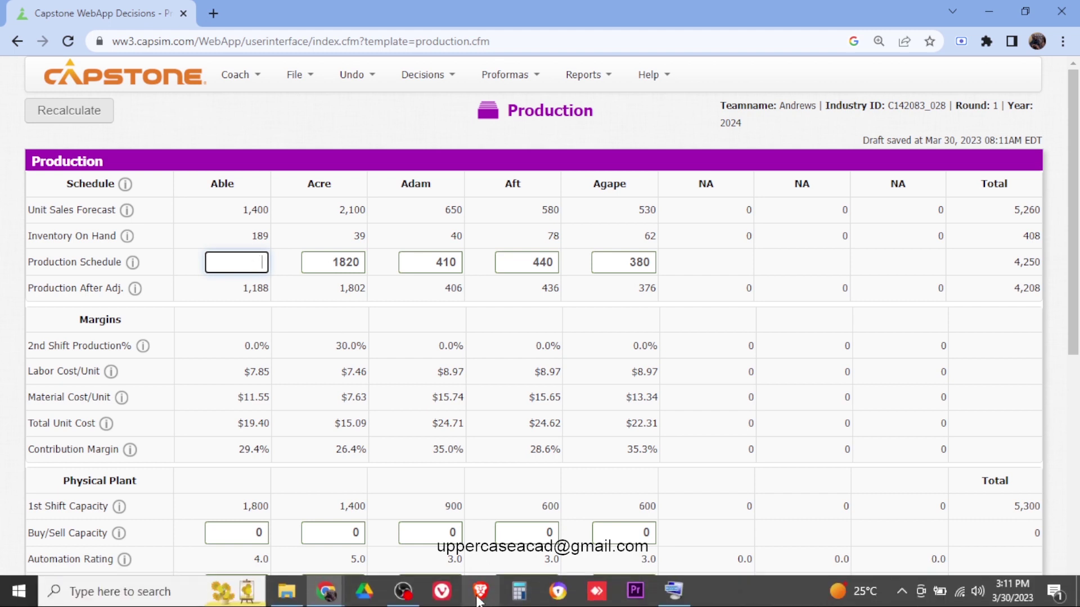
- In Calculator, subtract Able's inventory on hand of 189 from its sales forecast of 1400, and close Calculator
{"action": "left_click", "coordinate": [513, 591]}
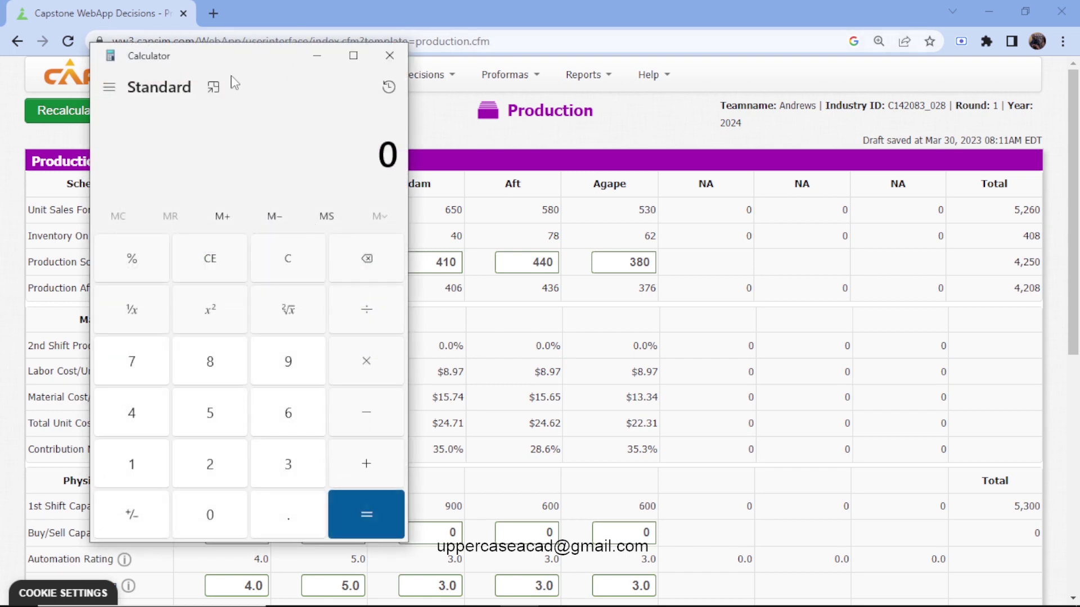
{"action": "left_click_drag", "start_coordinate": [234, 53], "coordinate": [648, 55]}
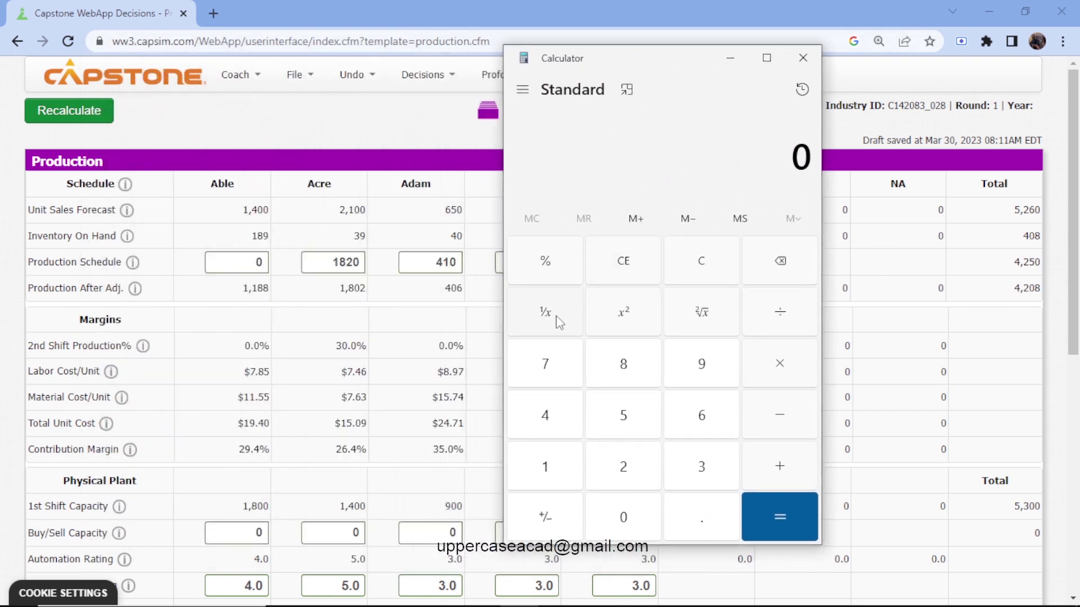
{"action": "left_click", "coordinate": [565, 453]}
{"action": "left_click", "coordinate": [563, 434]}
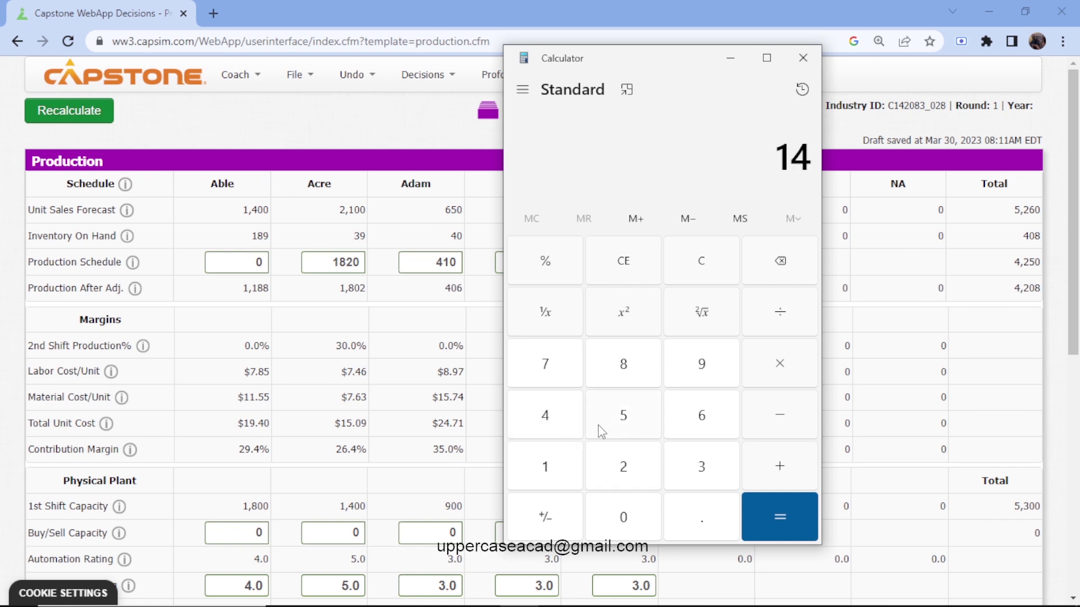
{"action": "type", "text": "00"}
{"action": "key", "text": "minus"}
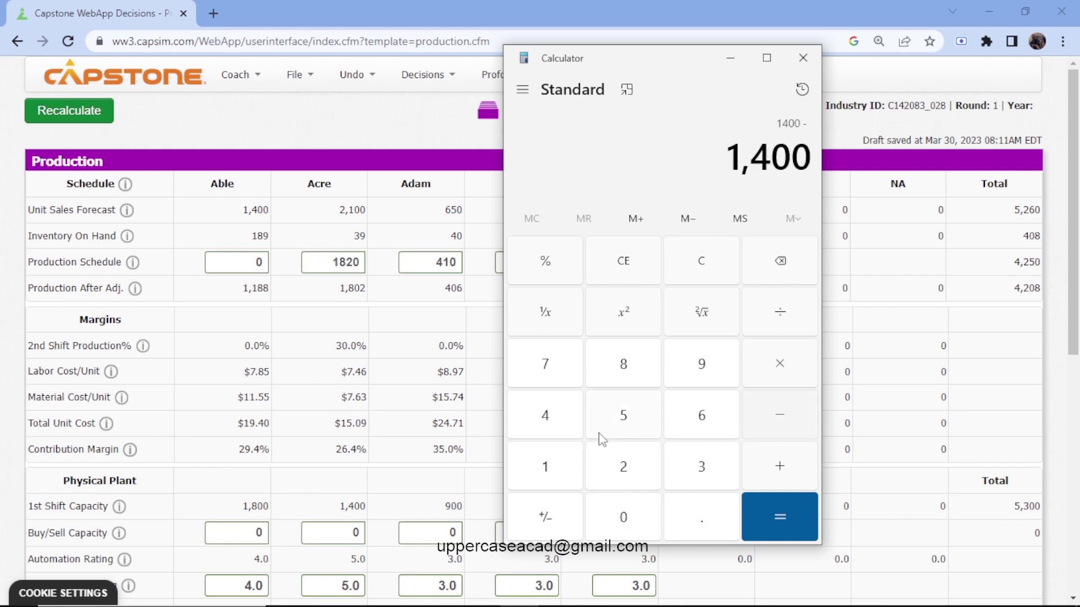
{"action": "type", "text": "1"}
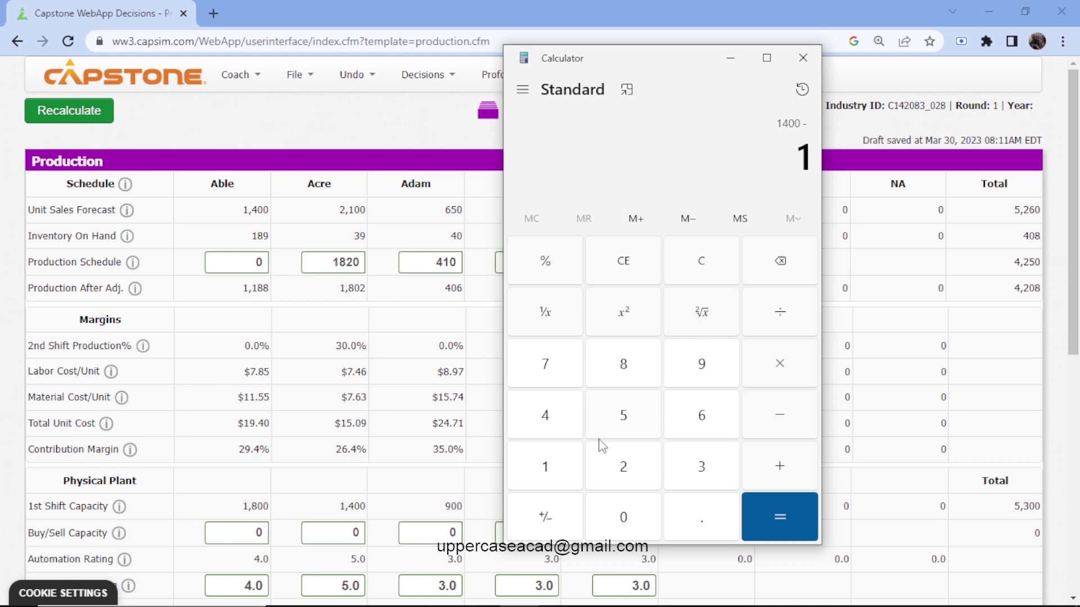
{"action": "type", "text": "89"}
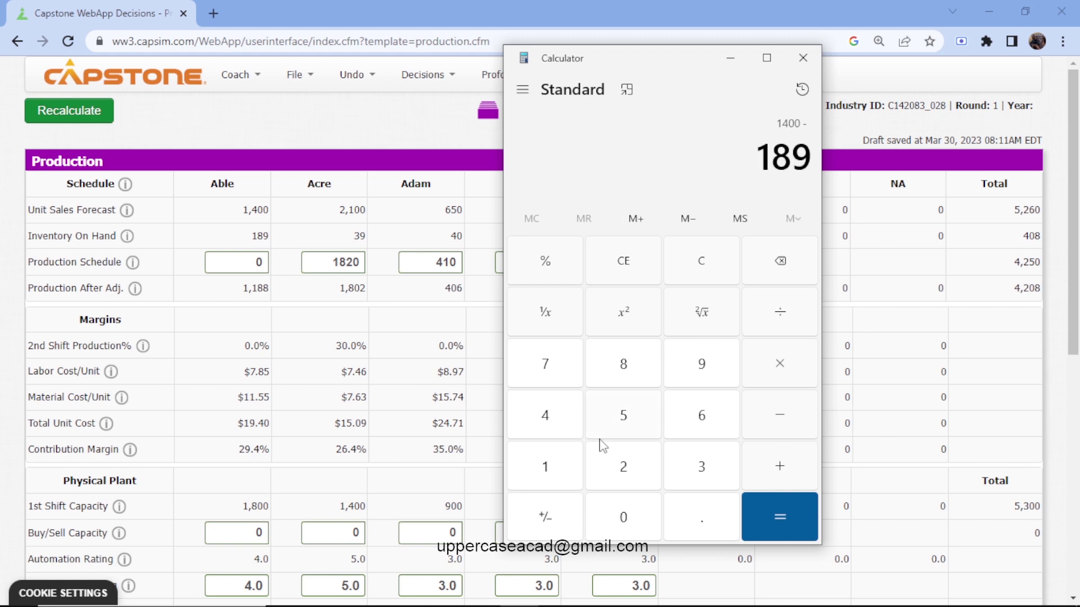
{"action": "key", "text": "Return"}
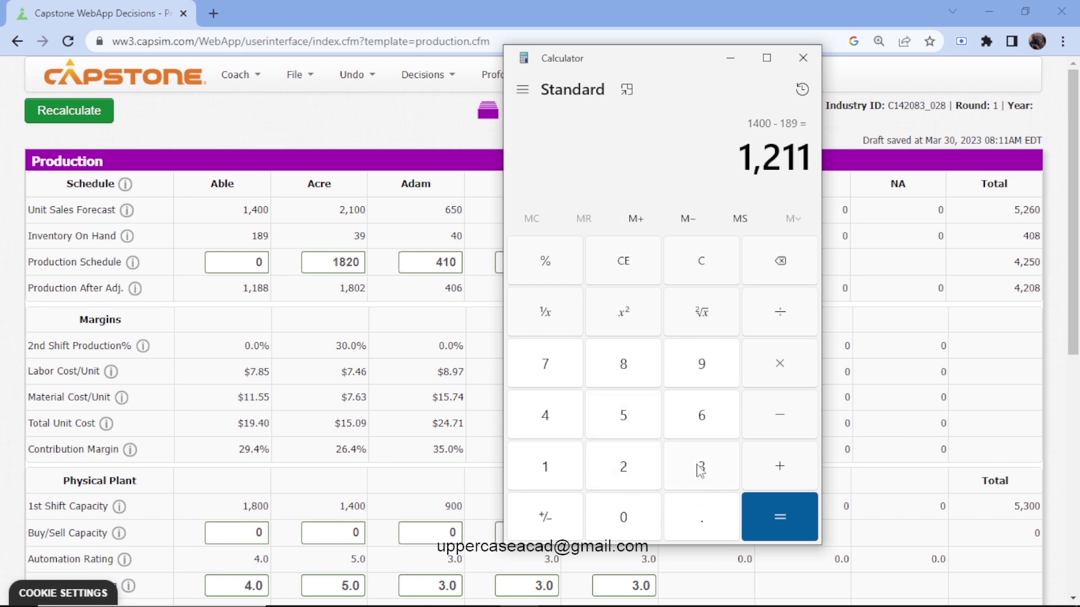
{"action": "left_click", "coordinate": [802, 58]}
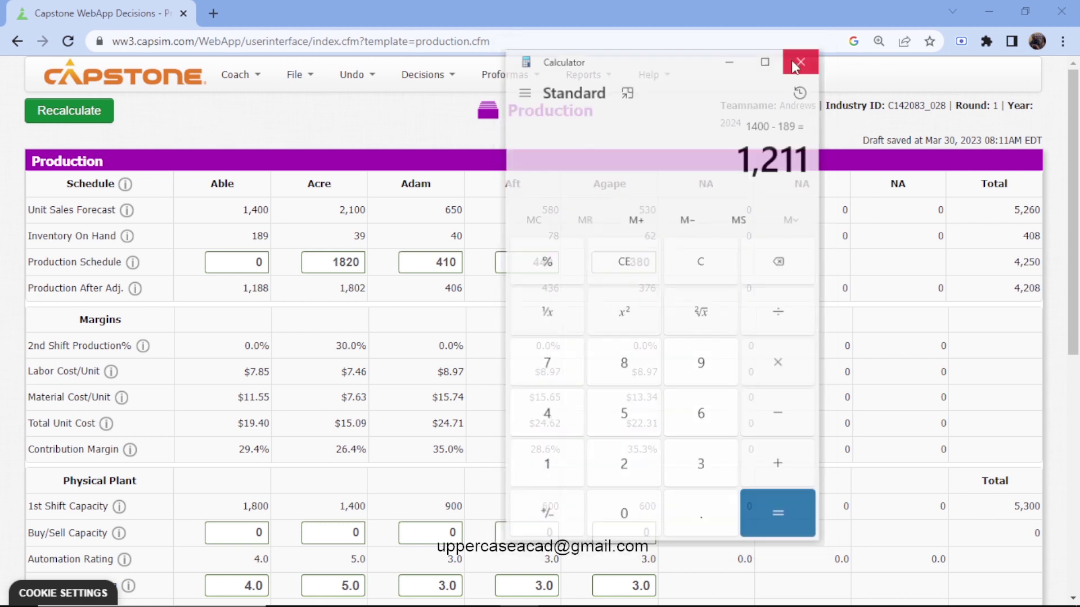
- Set Able's production schedule to 1220 and recalculate the production figures
{"action": "key", "text": "BackSpace"}
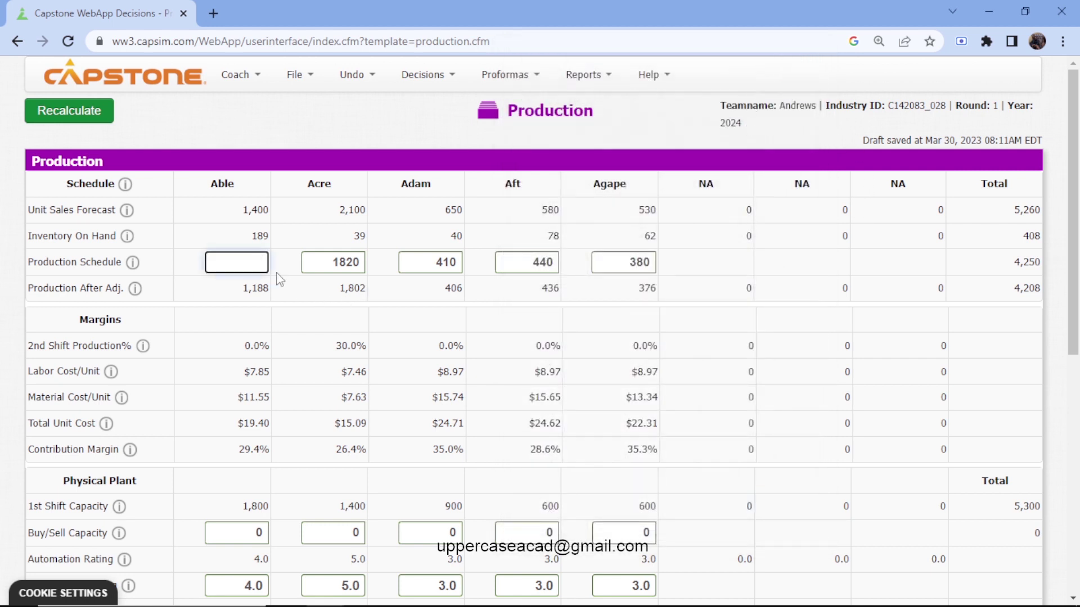
{"action": "type", "text": "1220"}
{"action": "left_click", "coordinate": [77, 127]}
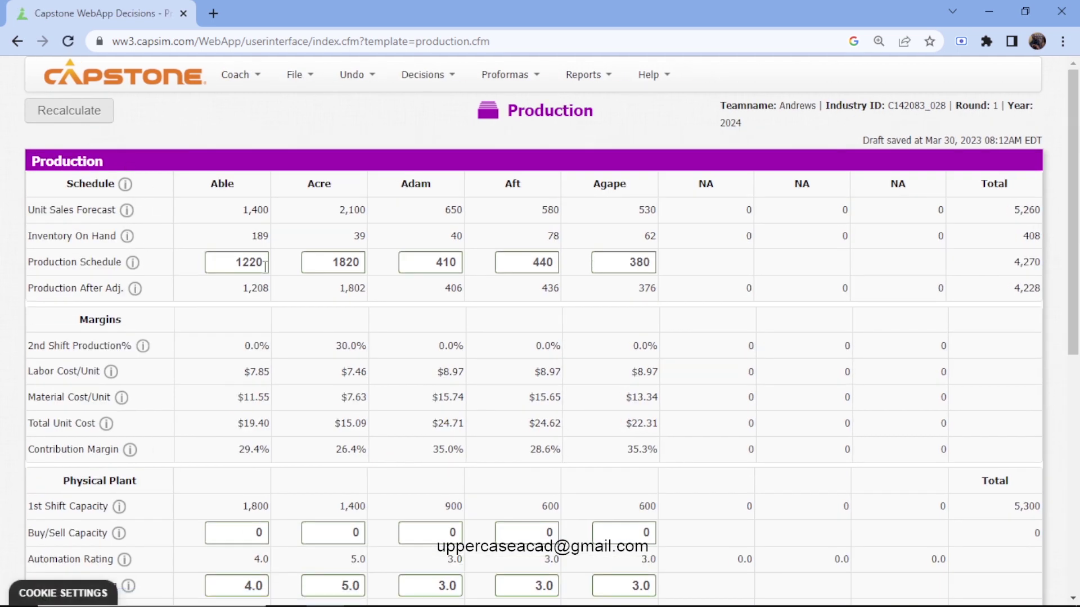
- Raise Able's production schedule to 1250 and recalculate the production figures
{"action": "left_click", "coordinate": [266, 264]}
{"action": "key", "text": "BackSpace"}
{"action": "key", "text": "BackSpace"}
{"action": "type", "text": "5"}
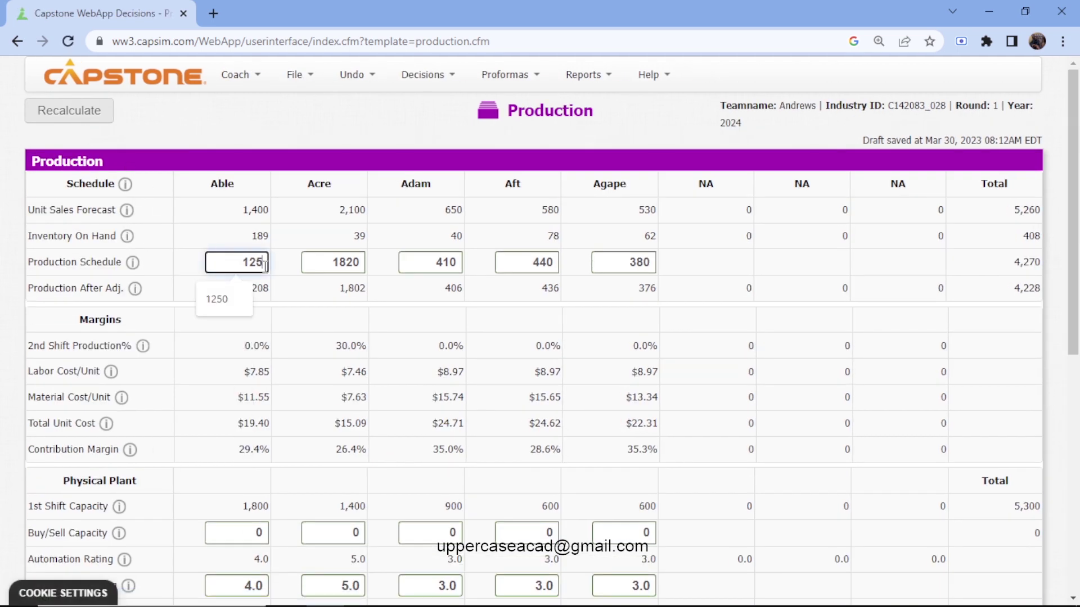
{"action": "type", "text": "0"}
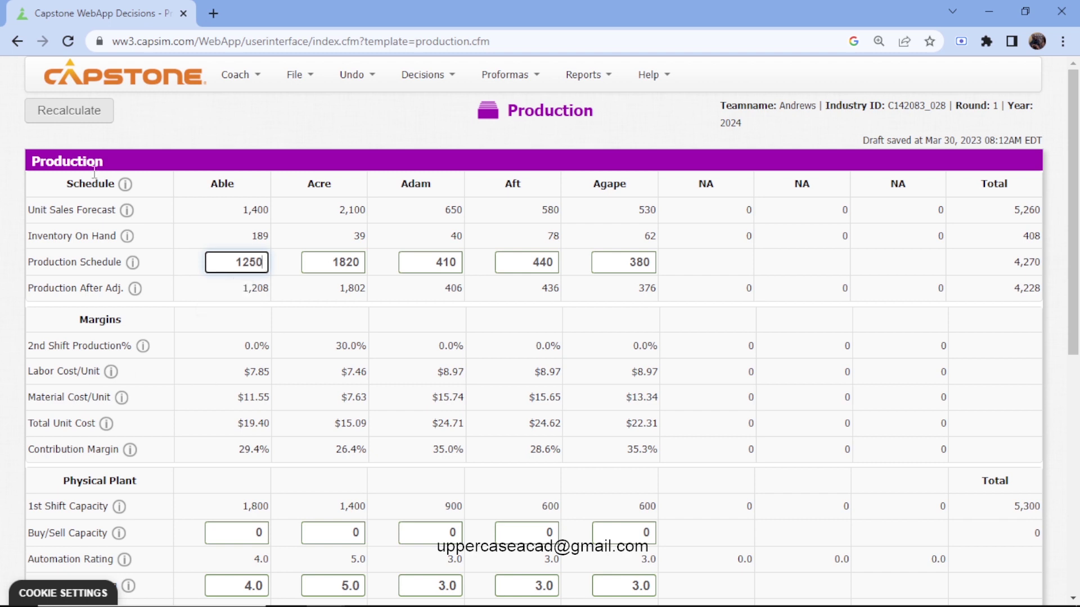
{"action": "left_click", "coordinate": [140, 127]}
{"action": "left_click", "coordinate": [105, 116]}
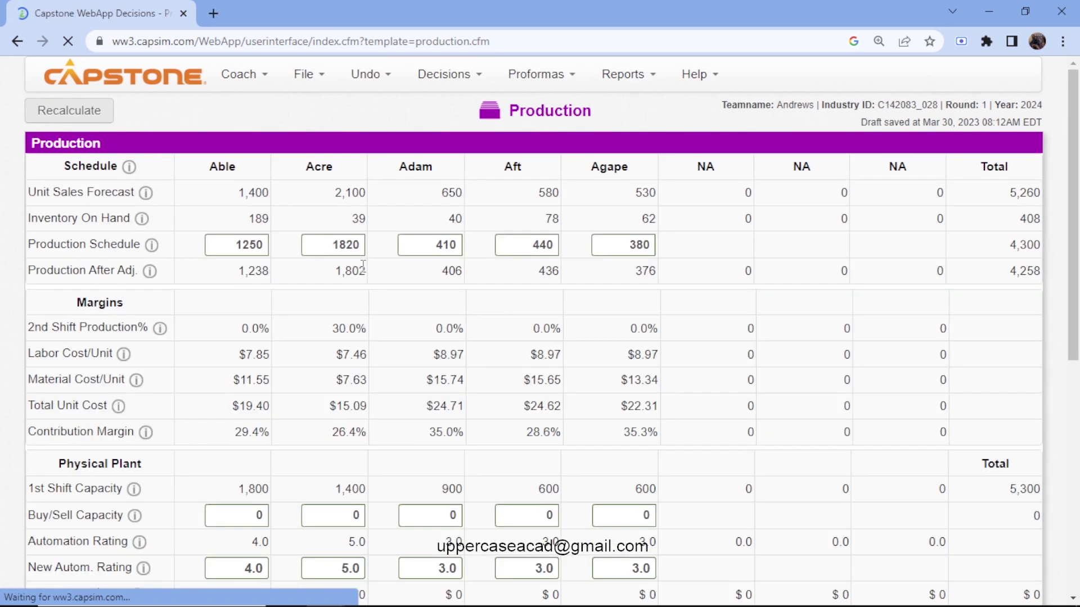
- Set Acre's production schedule to 2070 and recalculate the production figures
{"action": "left_click", "coordinate": [362, 262]}
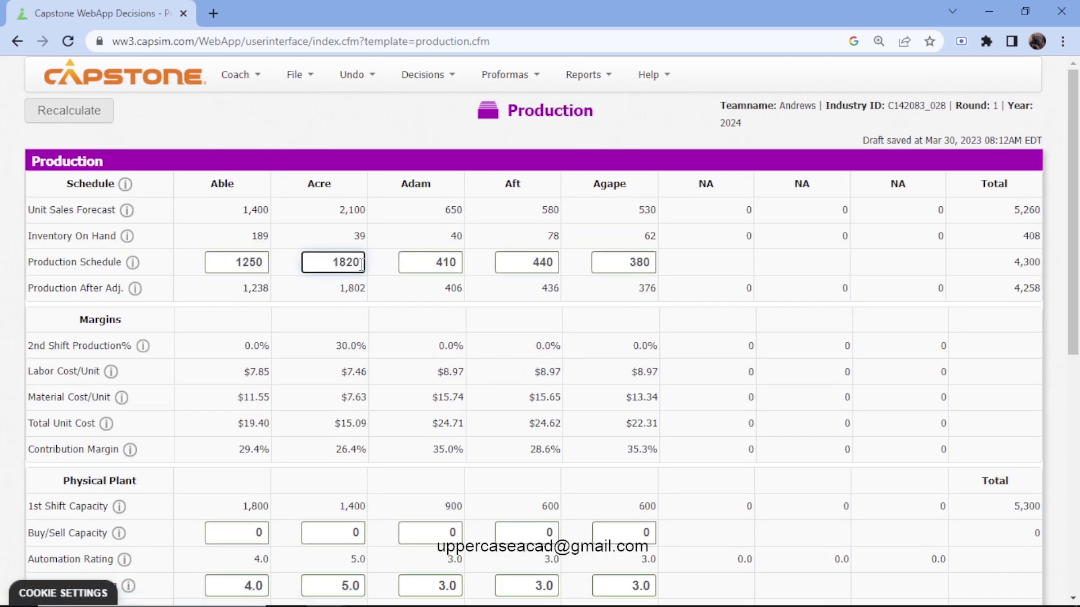
{"action": "key", "text": "BackSpace"}
{"action": "key", "text": "BackSpace"}
{"action": "key", "text": "BackSpace"}
{"action": "key", "text": "BackSpace"}
{"action": "type", "text": "200"}
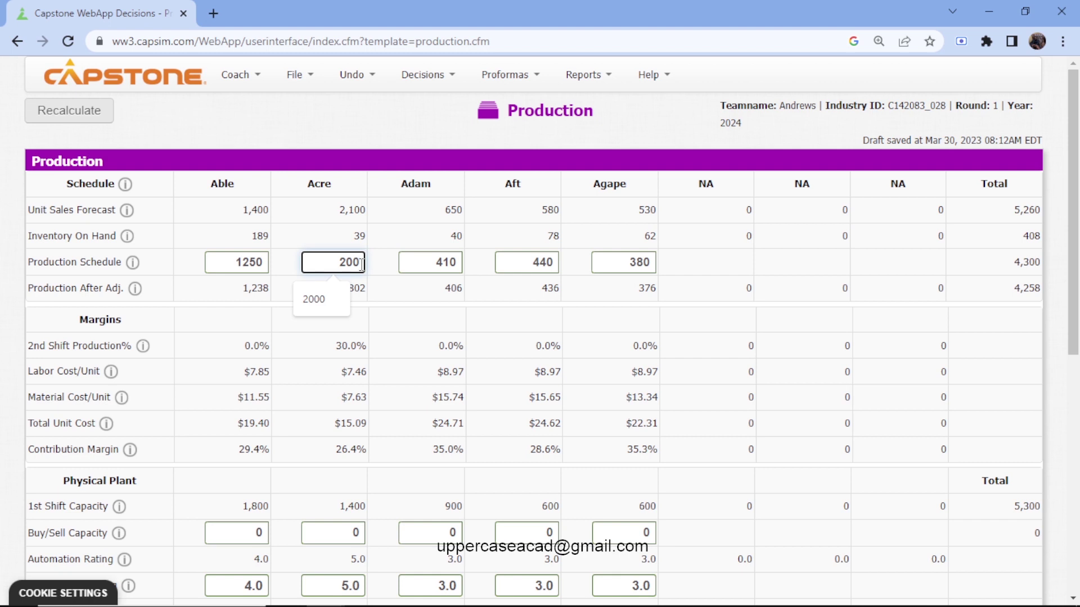
{"action": "key", "text": "BackSpace"}
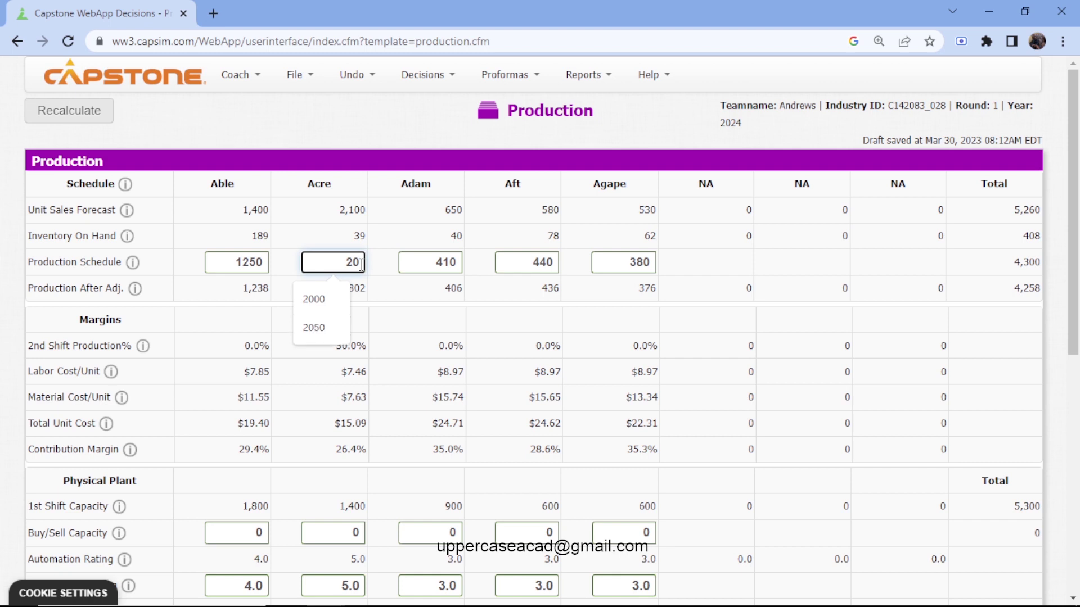
{"action": "type", "text": "5"}
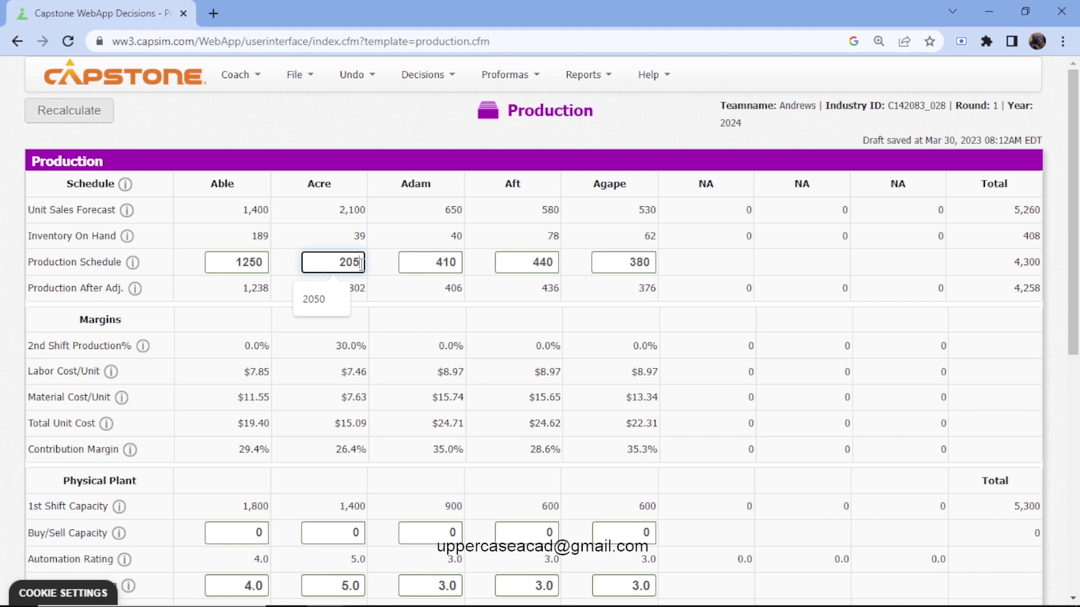
{"action": "key", "text": "BackSpace"}
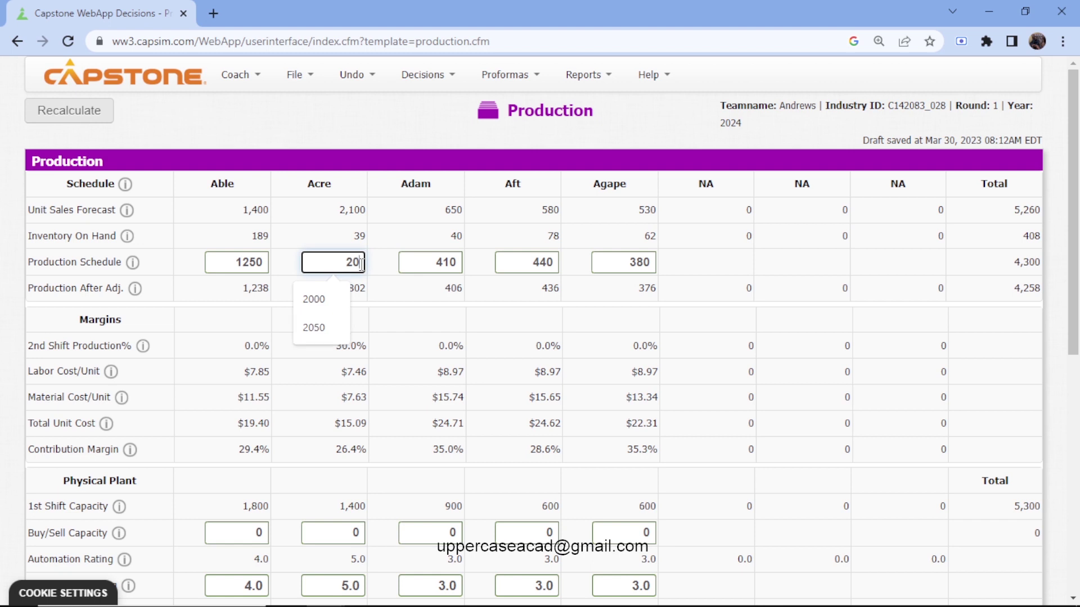
{"action": "type", "text": "70"}
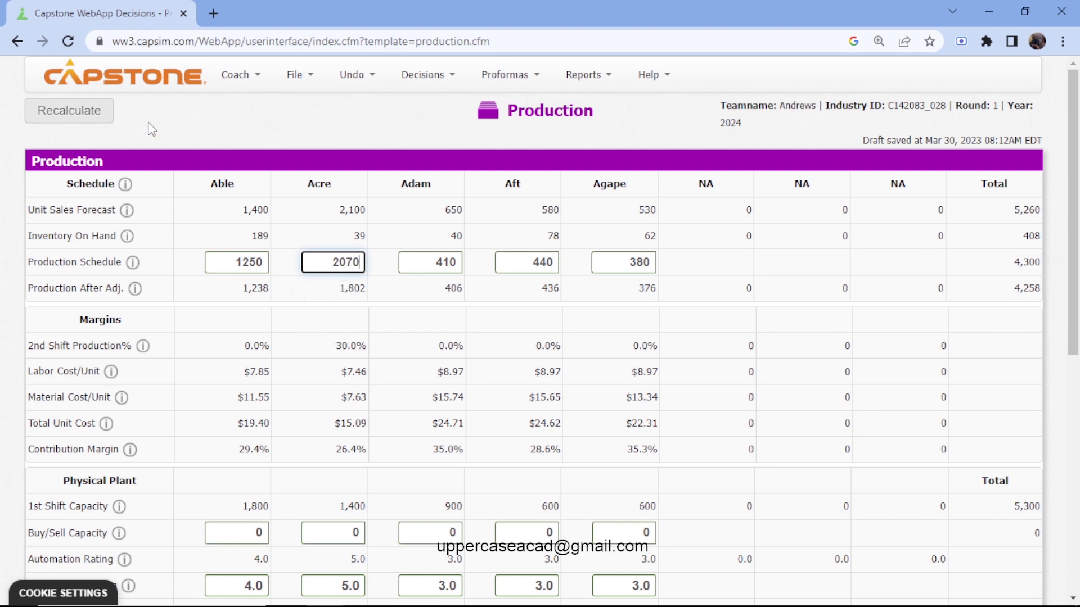
{"action": "left_click", "coordinate": [89, 115]}
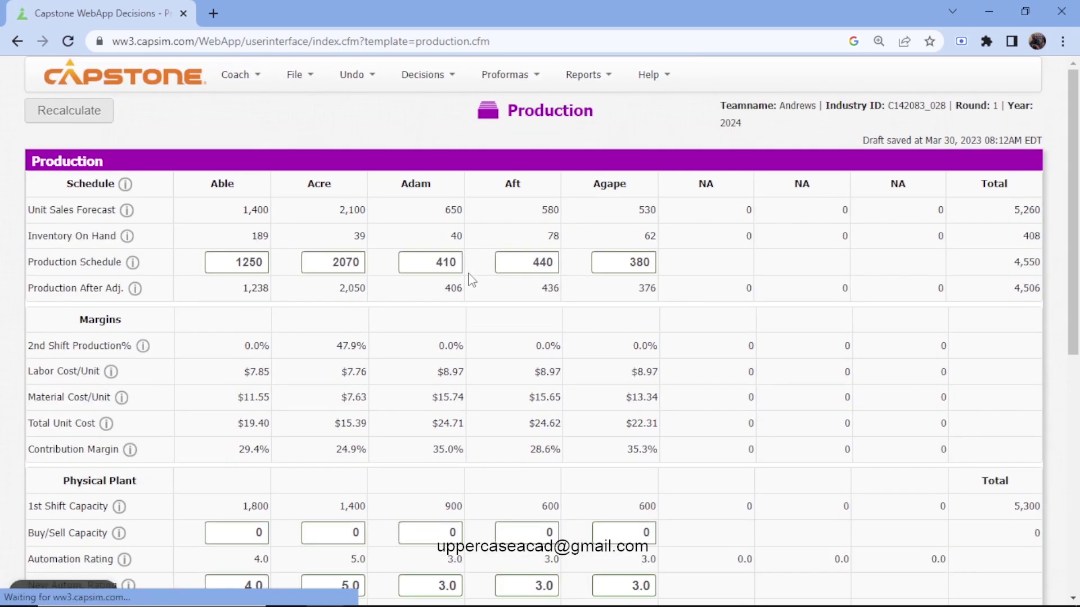
- Raise Acre's production schedule to 2080
{"action": "left_click", "coordinate": [355, 263]}
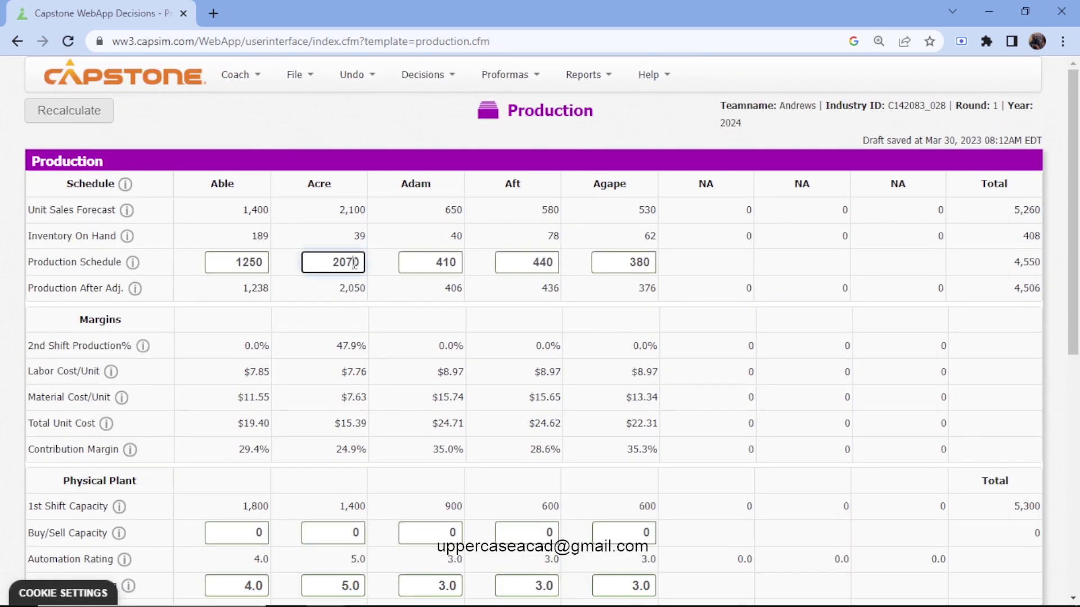
{"action": "key", "text": "BackSpace"}
{"action": "key", "text": "BackSpace"}
{"action": "type", "text": "80"}
{"action": "left_click", "coordinate": [172, 138]}
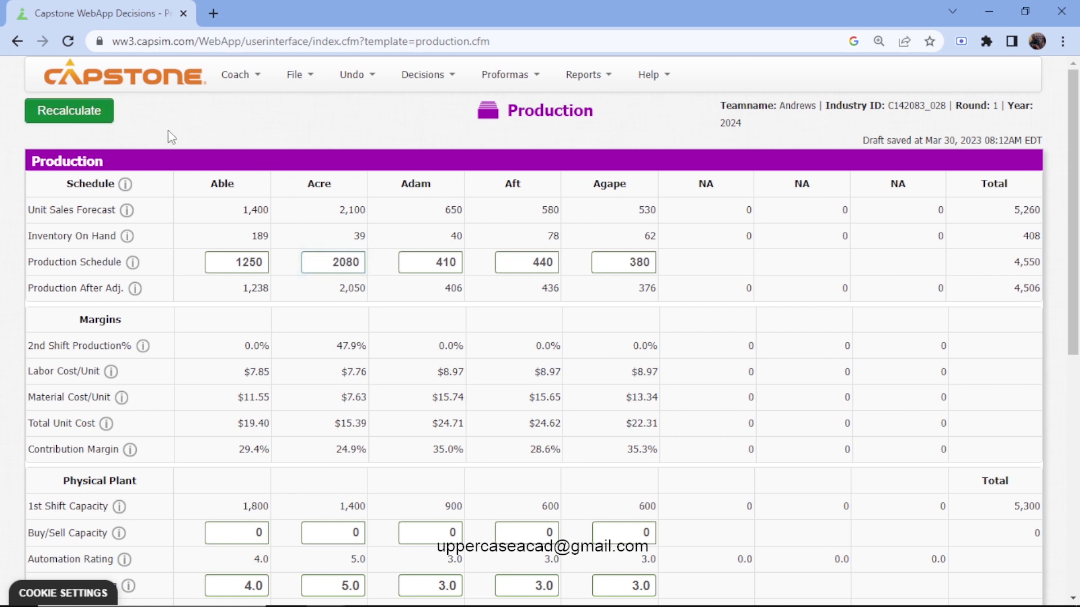
- Recalculate the production figures, set Adam's production schedule to 690 and recalculate again
{"action": "left_click", "coordinate": [63, 116]}
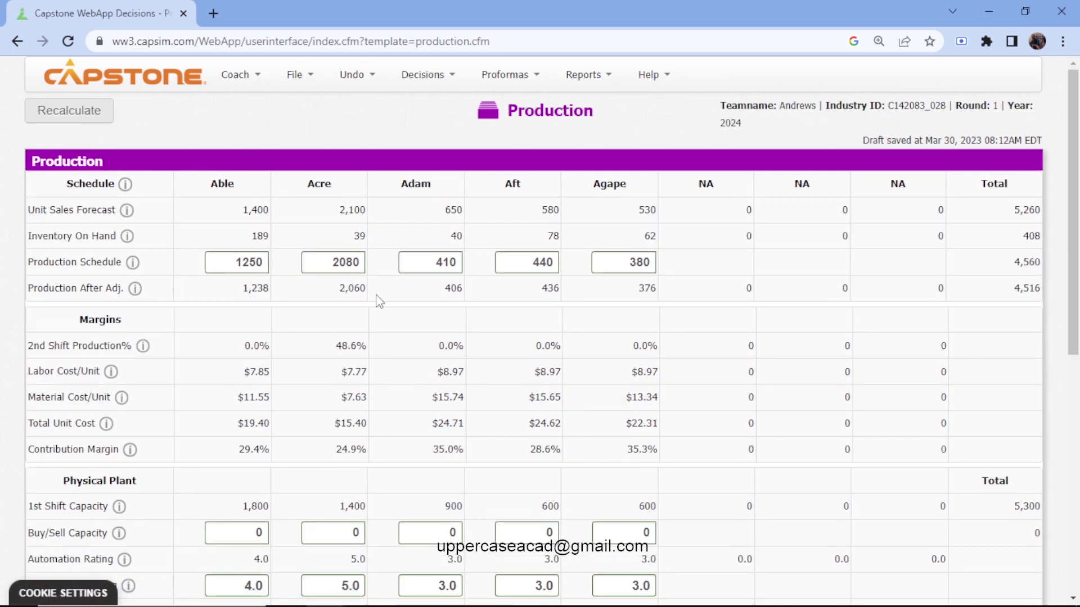
{"action": "left_click", "coordinate": [459, 262]}
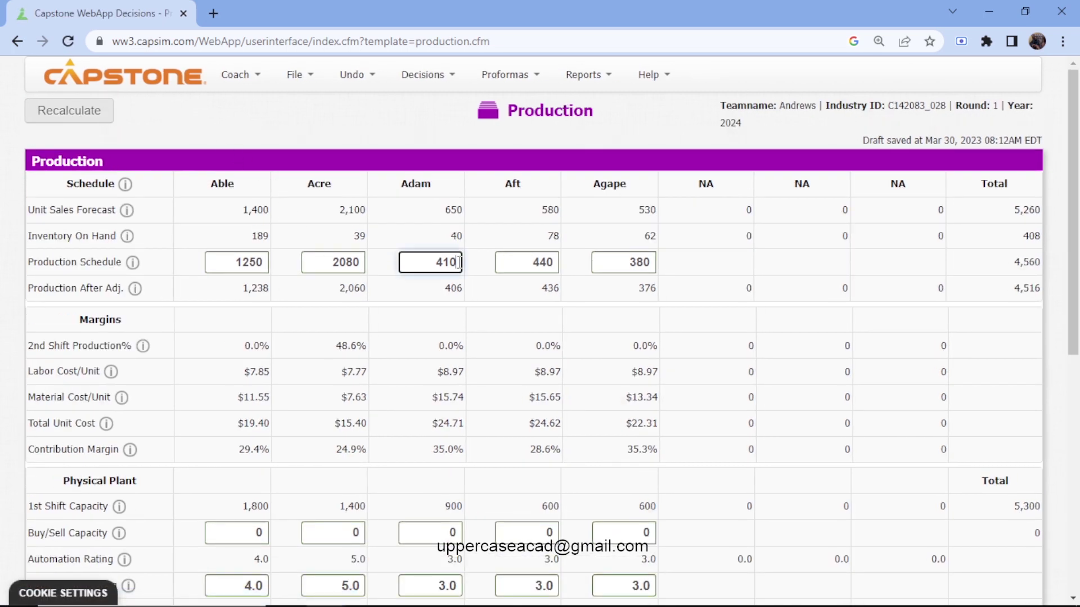
{"action": "key", "text": "BackSpace"}
{"action": "key", "text": "BackSpace"}
{"action": "key", "text": "BackSpace"}
{"action": "type", "text": "690"}
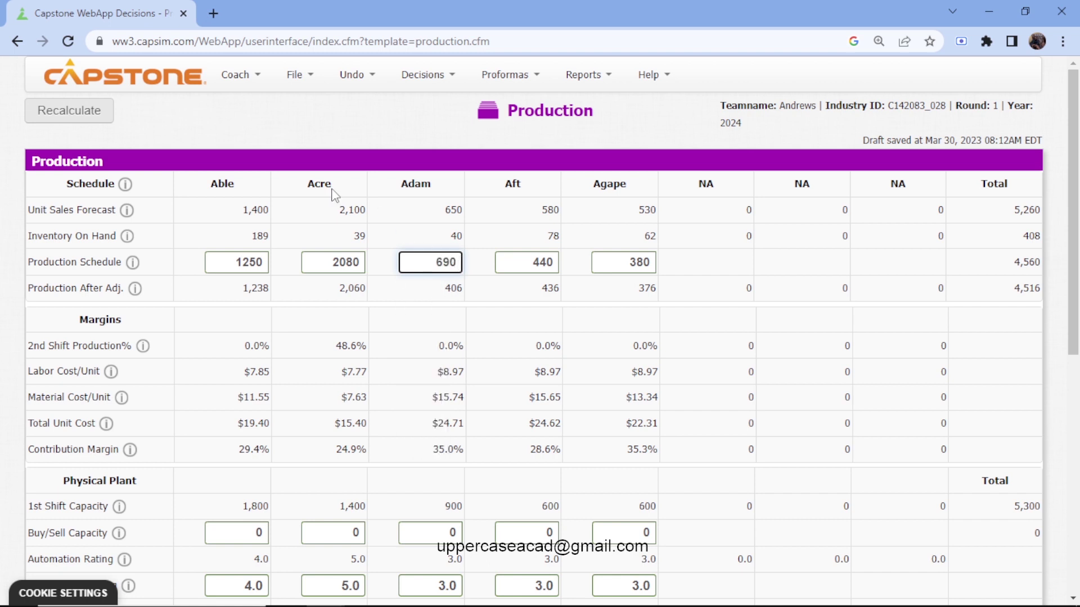
{"action": "left_click", "coordinate": [276, 141]}
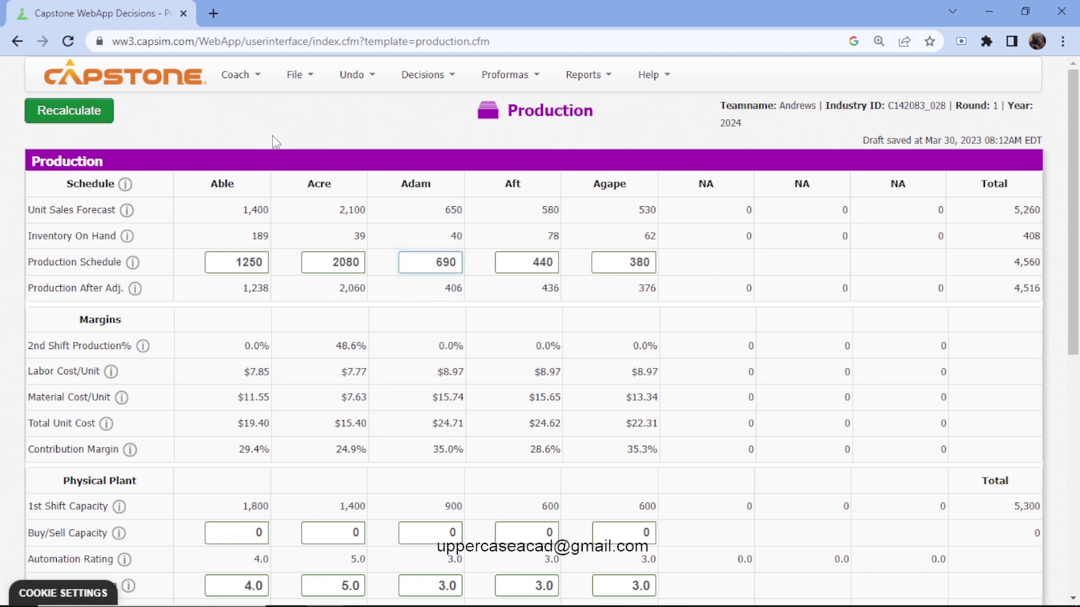
{"action": "left_click", "coordinate": [104, 112]}
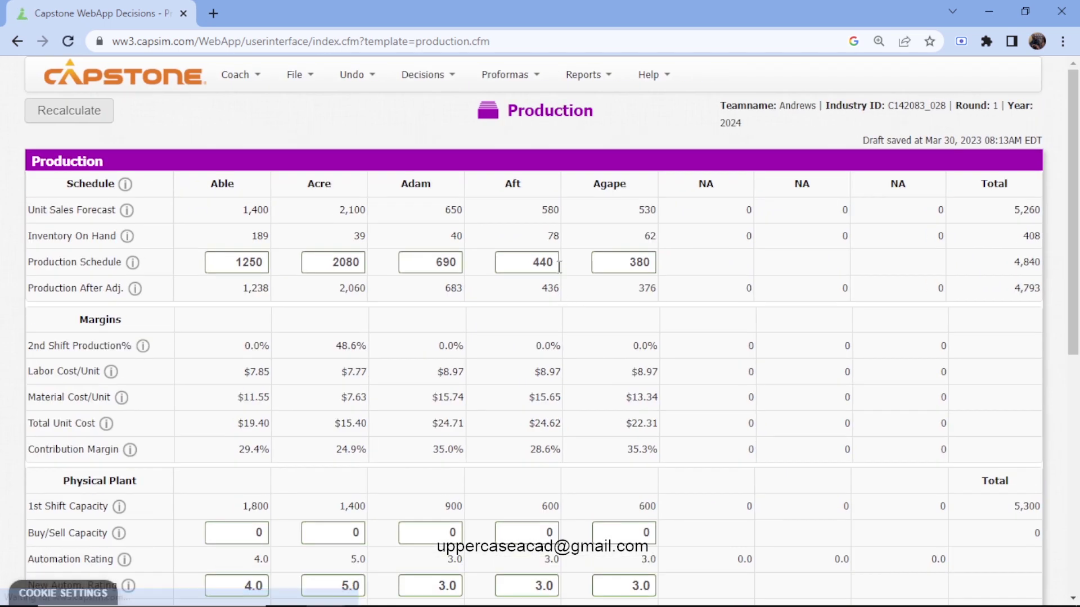
- Set Aft's production schedule to 520
{"action": "left_click", "coordinate": [555, 265]}
{"action": "key", "text": "BackSpace"}
{"action": "key", "text": "BackSpace"}
{"action": "key", "text": "BackSpace"}
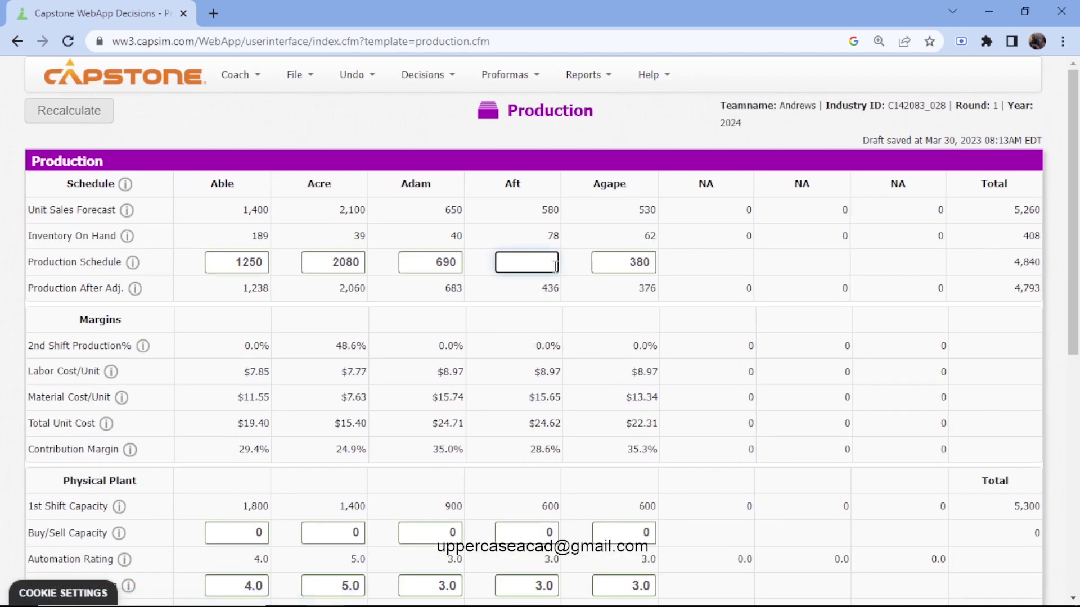
{"action": "type", "text": "5"}
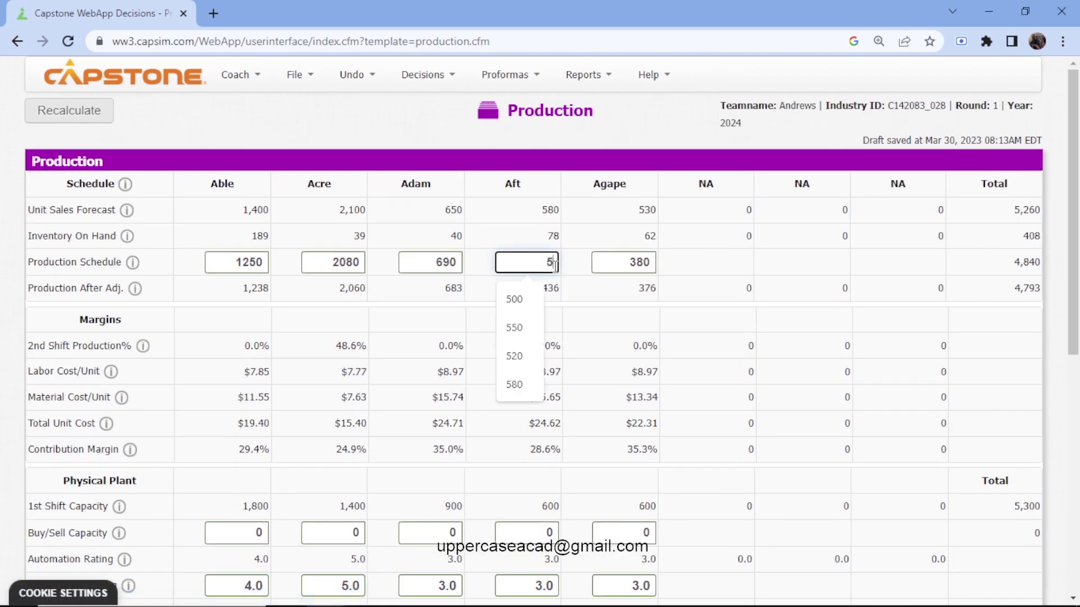
{"action": "key", "text": "BackSpace"}
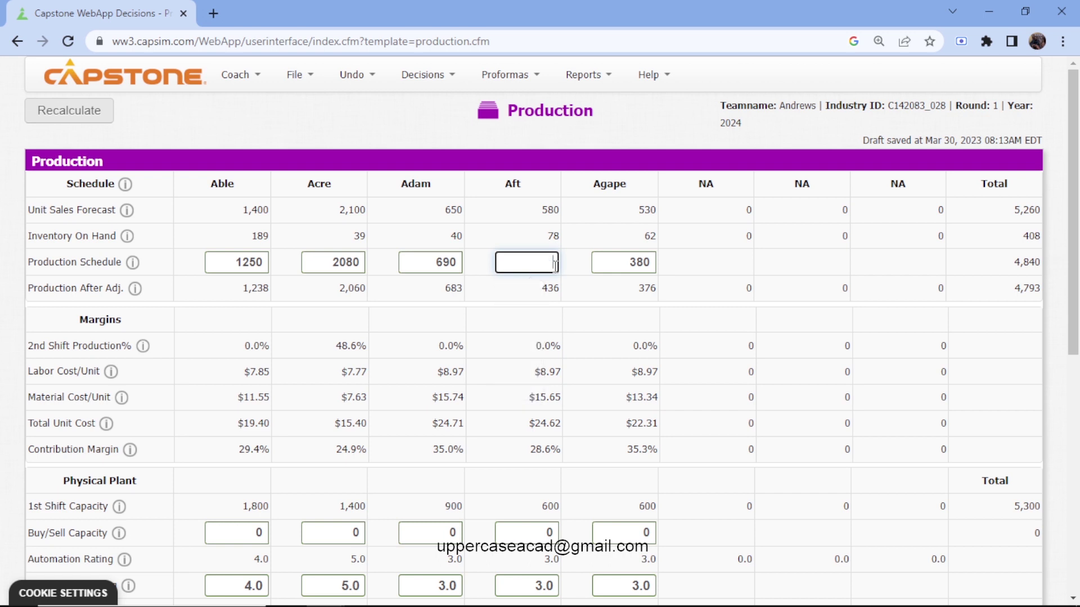
{"action": "type", "text": "520"}
- Set Agape's production schedule to 501 and recalculate the production figures
{"action": "left_click", "coordinate": [649, 264]}
{"action": "key", "text": "BackSpace"}
{"action": "key", "text": "BackSpace"}
{"action": "key", "text": "BackSpace"}
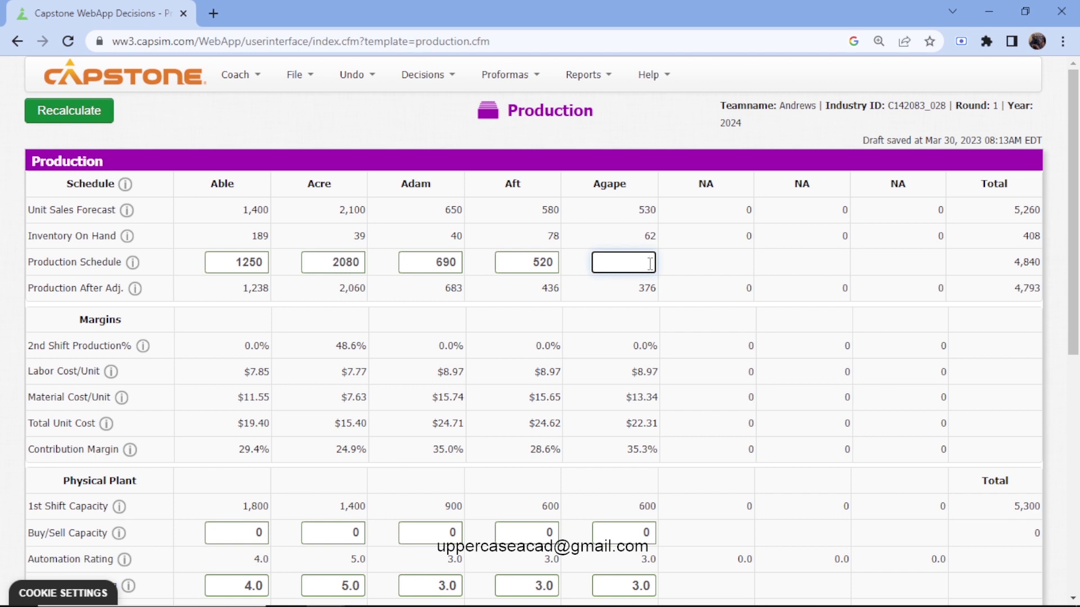
{"action": "type", "text": "5"}
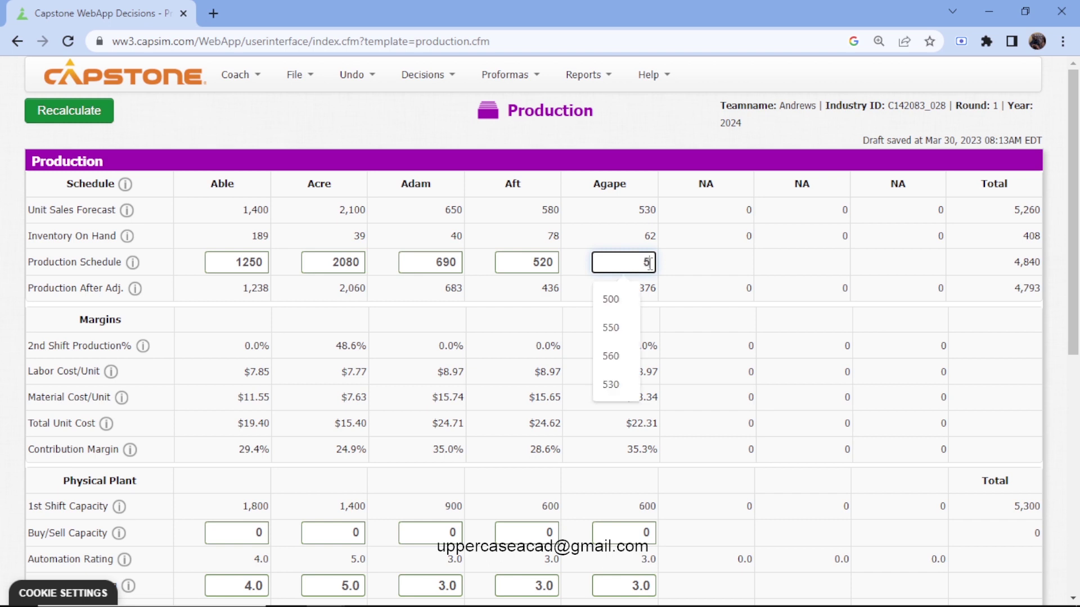
{"action": "type", "text": "01"}
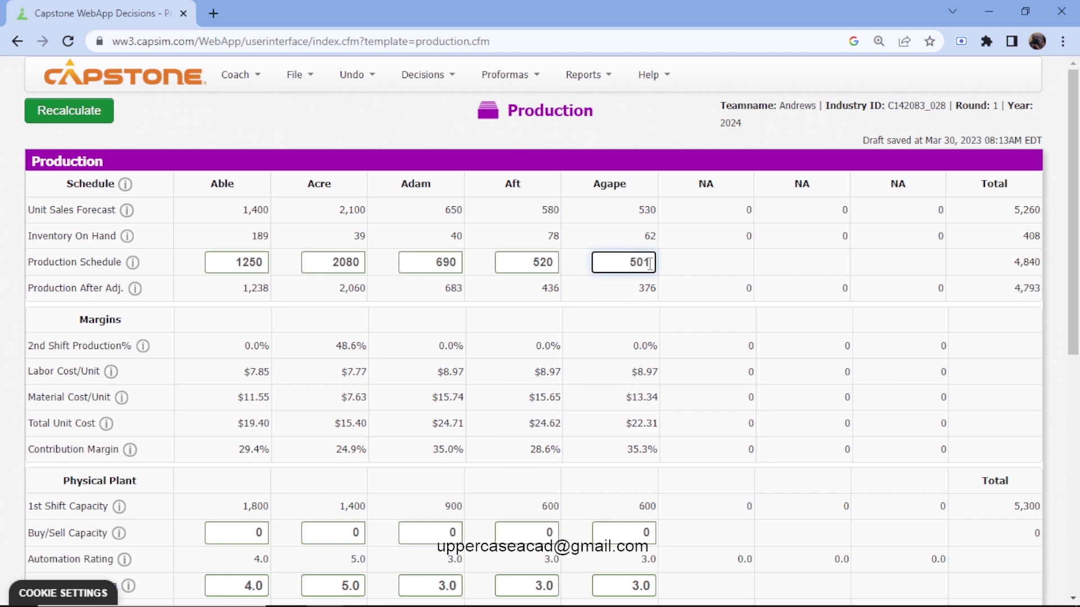
{"action": "left_click", "coordinate": [101, 121]}
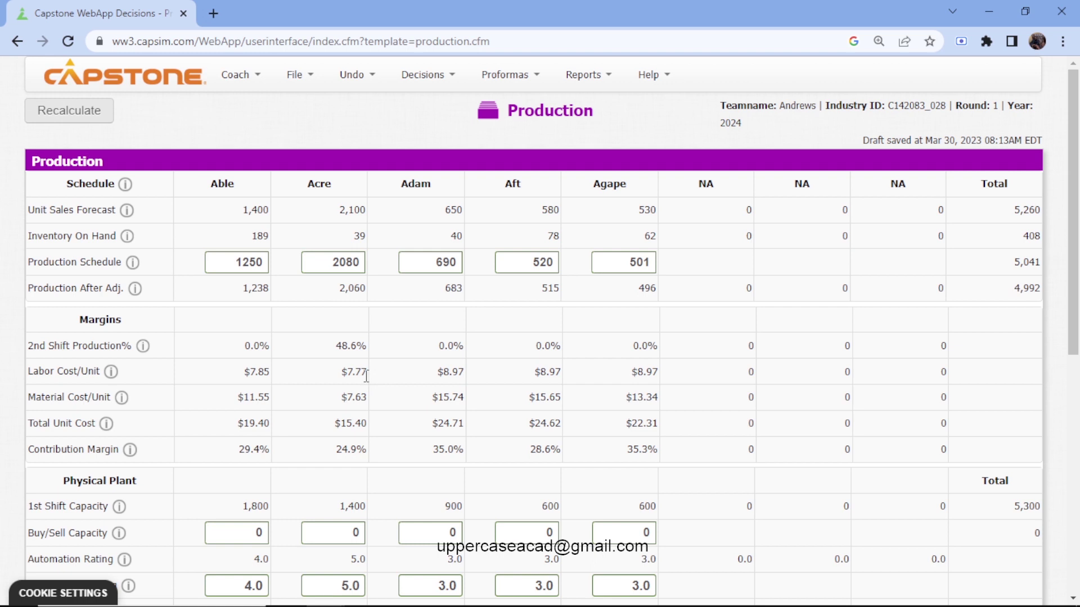
- Sell plant capacity by entering -400 for Able and -300 for Adam, and recalculate the production figures
{"action": "scroll", "coordinate": [366, 375], "scroll_direction": "down", "scroll_amount": 1}
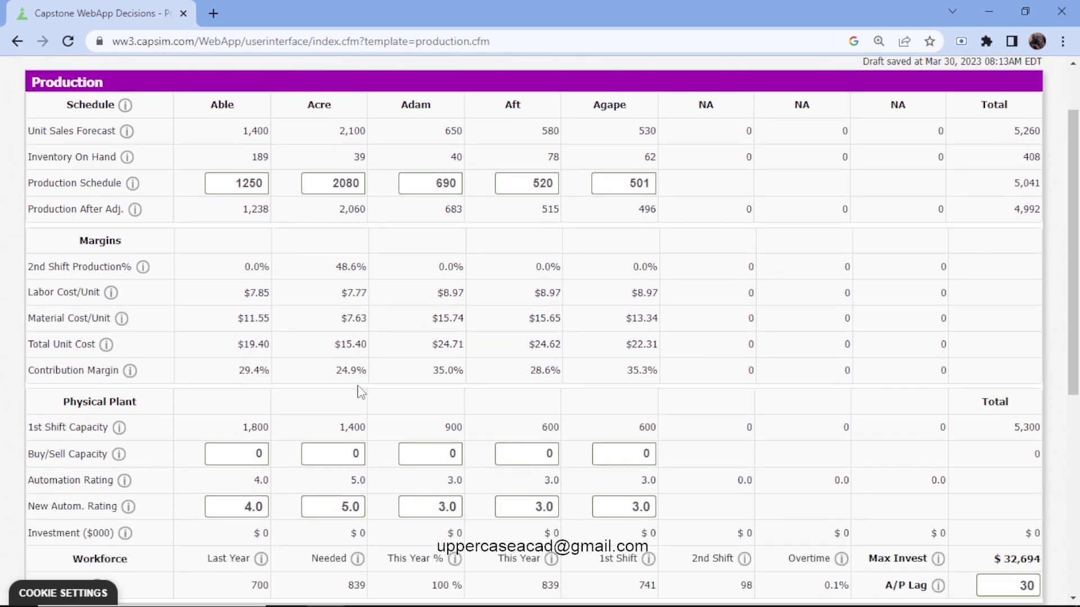
{"action": "left_click", "coordinate": [253, 454]}
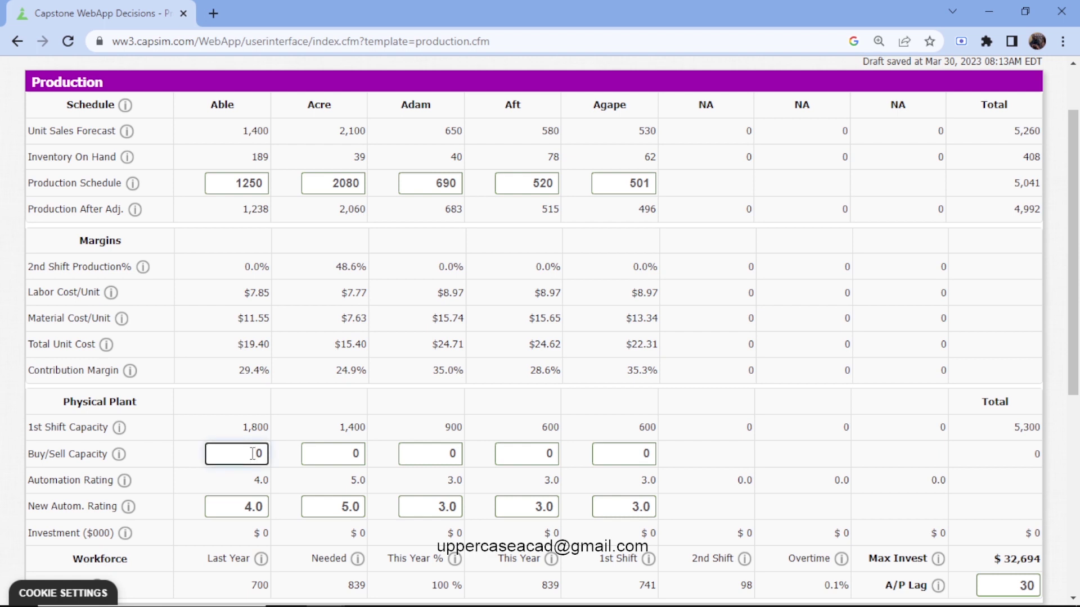
{"action": "type", "text": "-400"}
{"action": "left_click", "coordinate": [427, 456]}
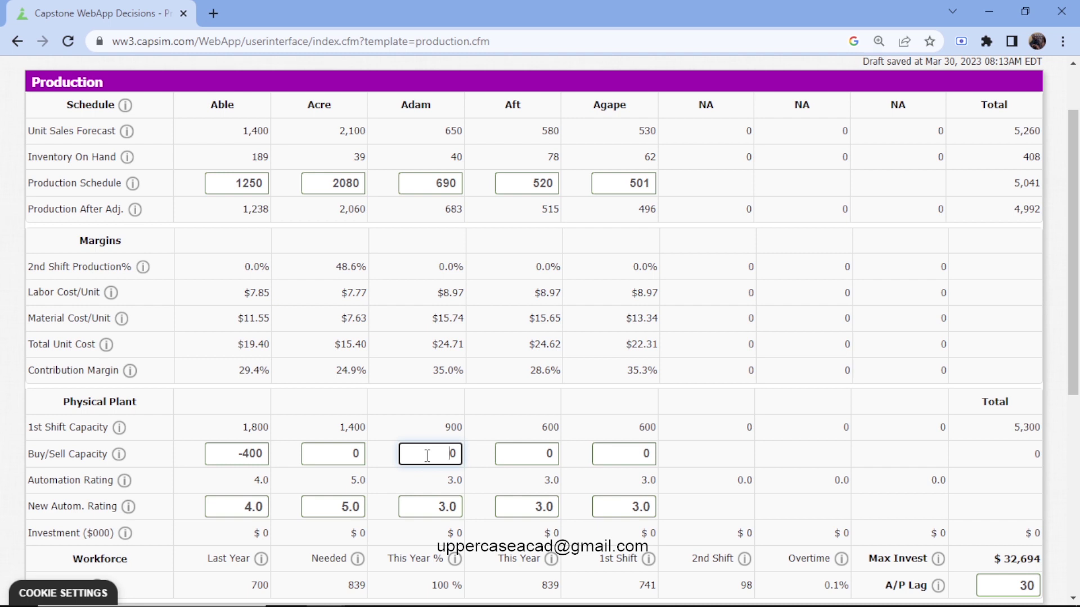
{"action": "type", "text": "-300"}
{"action": "scroll", "coordinate": [427, 455], "scroll_direction": "up", "scroll_amount": 2}
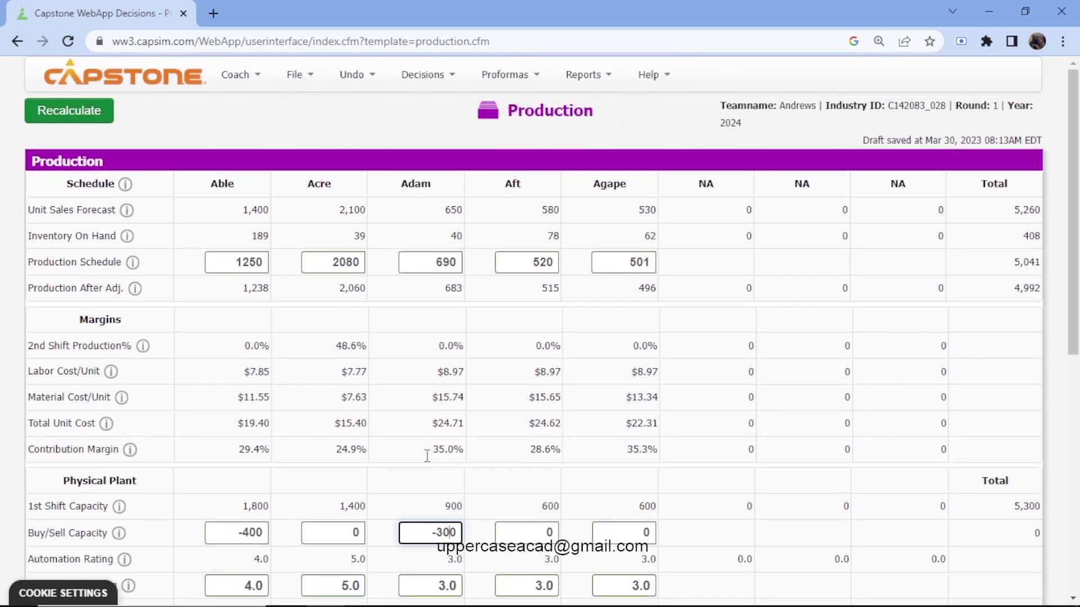
{"action": "left_click", "coordinate": [98, 119]}
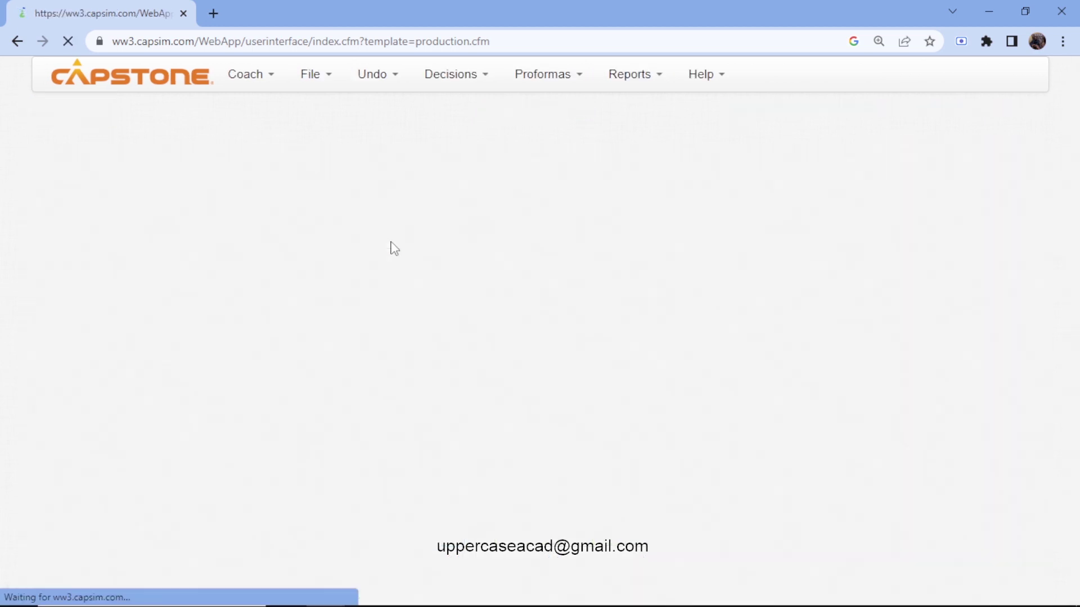
- Set the new automation rating to 7.0 for Able and 9.0 for Acre, and recalculate the production figures
{"action": "scroll", "coordinate": [400, 263], "scroll_direction": "down", "scroll_amount": 1}
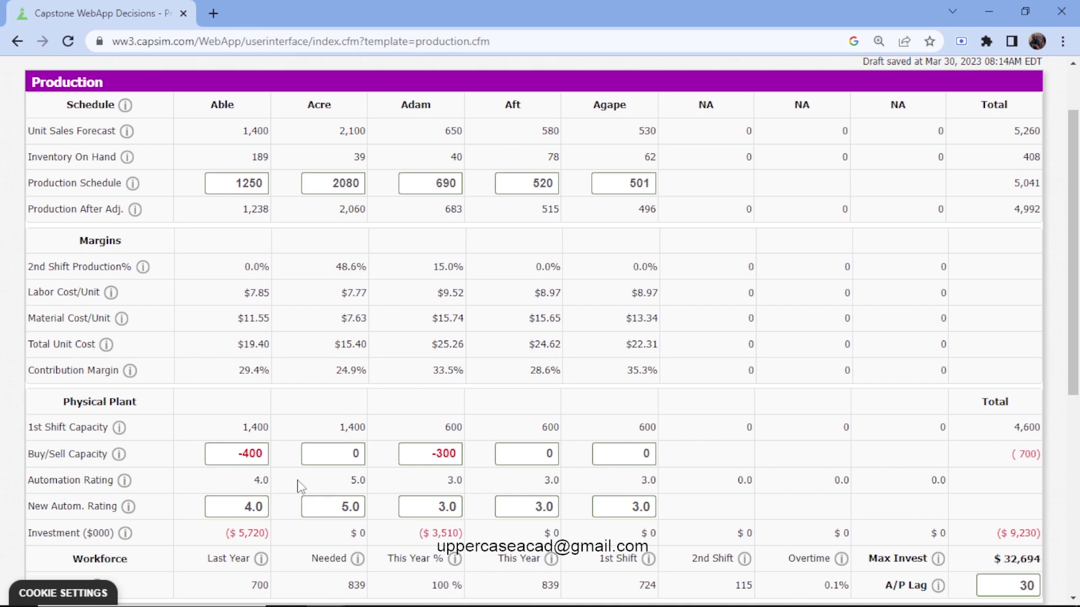
{"action": "scroll", "coordinate": [513, 334], "scroll_direction": "down", "scroll_amount": 1}
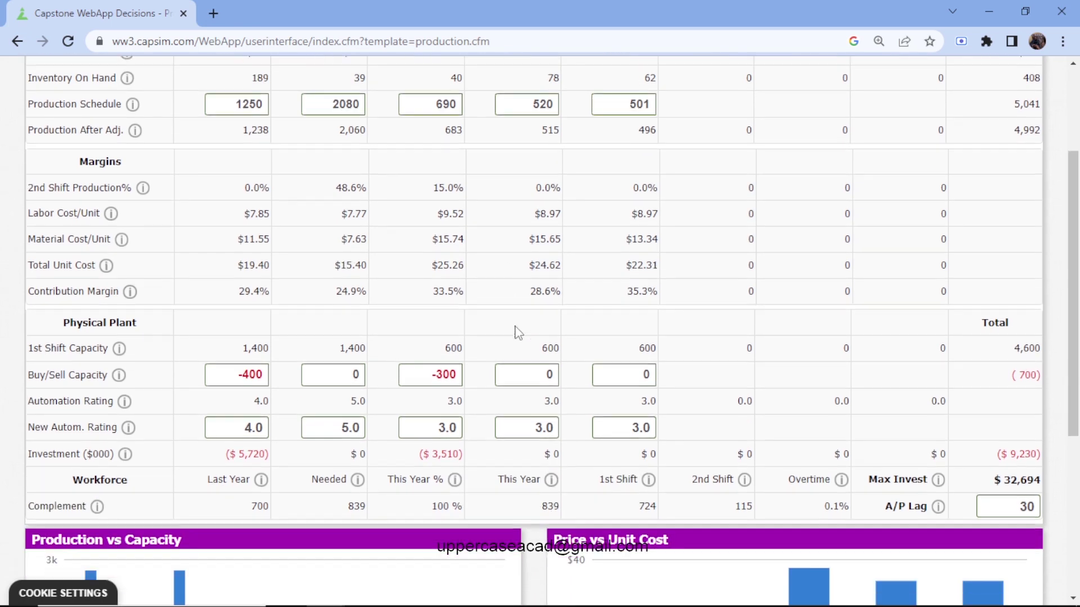
{"action": "left_click", "coordinate": [254, 428]}
{"action": "scroll", "coordinate": [253, 427], "scroll_direction": "up", "scroll_amount": 1}
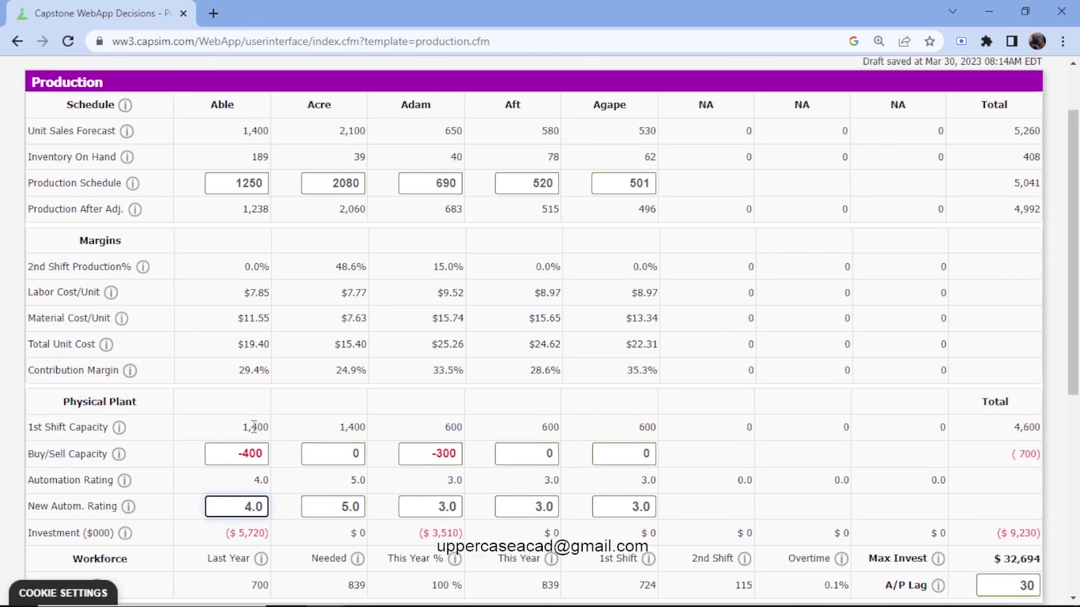
{"action": "scroll", "coordinate": [254, 428], "scroll_direction": "down", "scroll_amount": 1}
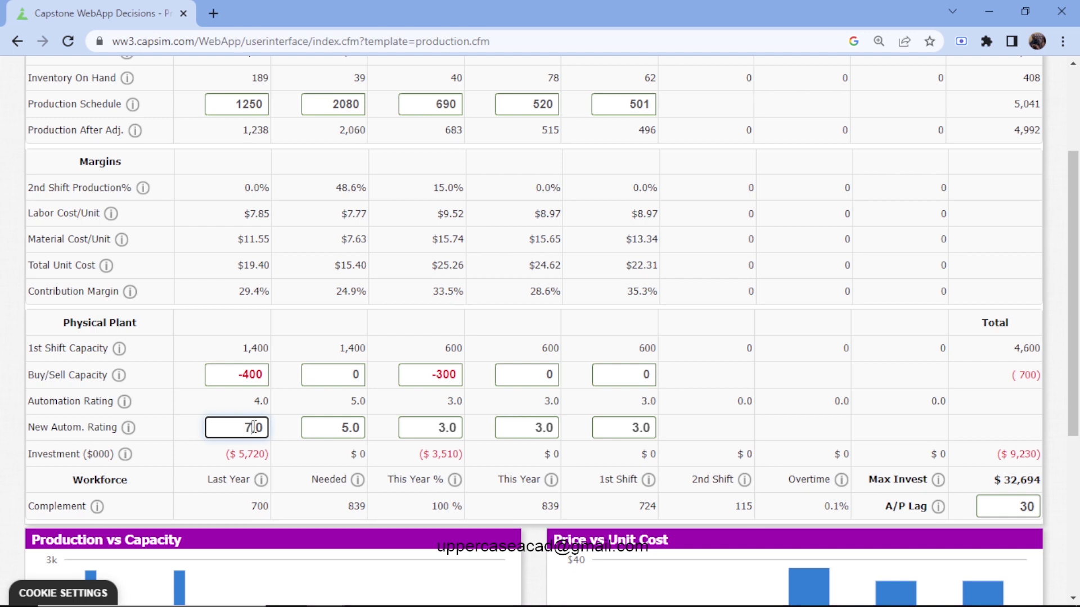
{"action": "left_click", "coordinate": [350, 429]}
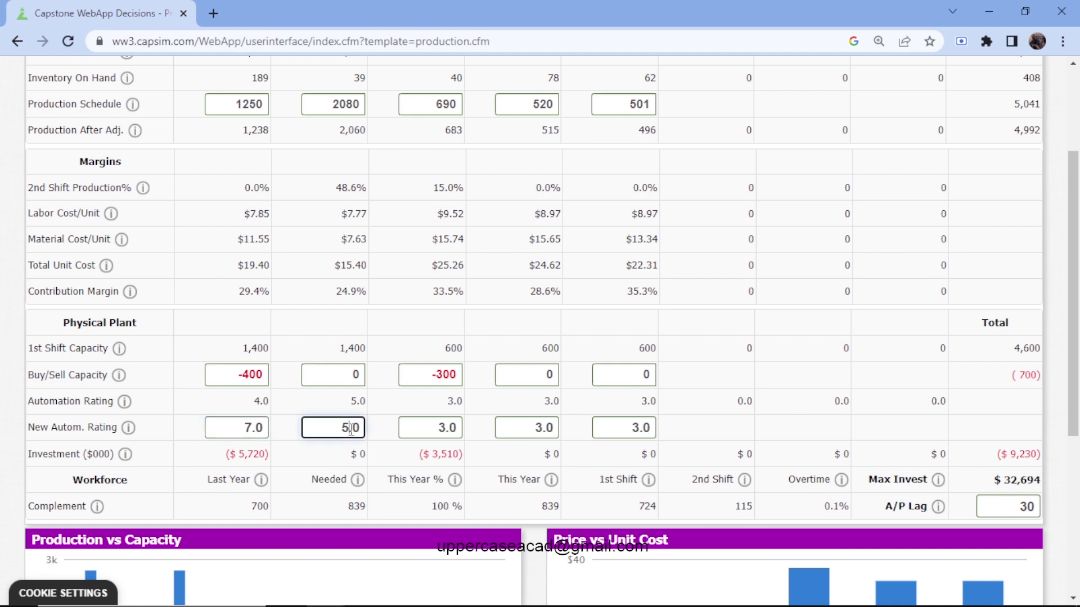
{"action": "key", "text": "BackSpace"}
{"action": "type", "text": "9"}
{"action": "scroll", "coordinate": [351, 429], "scroll_direction": "up", "scroll_amount": 3}
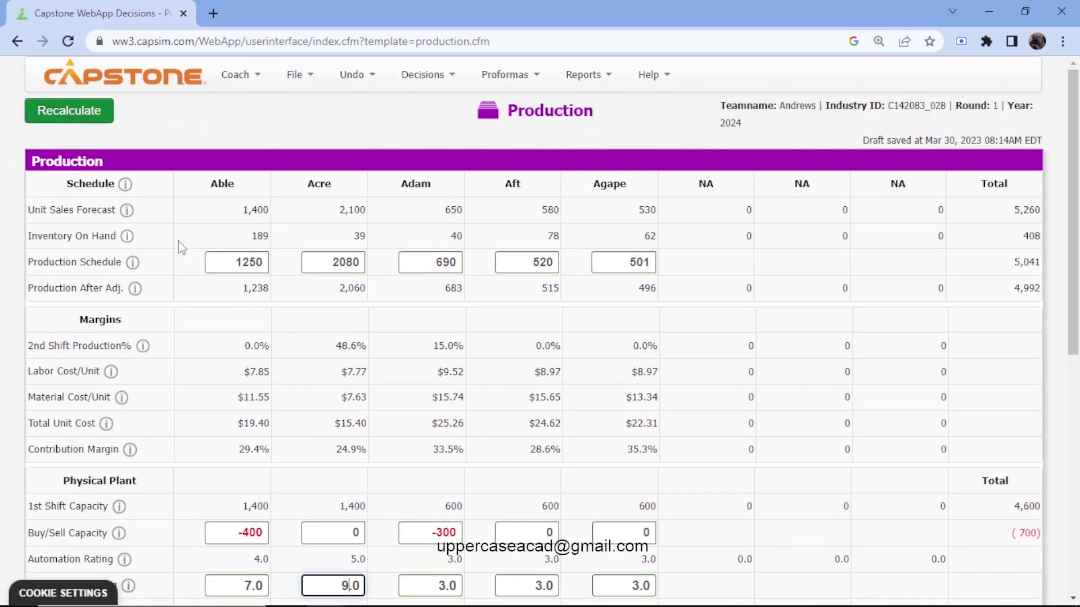
{"action": "left_click", "coordinate": [74, 117]}
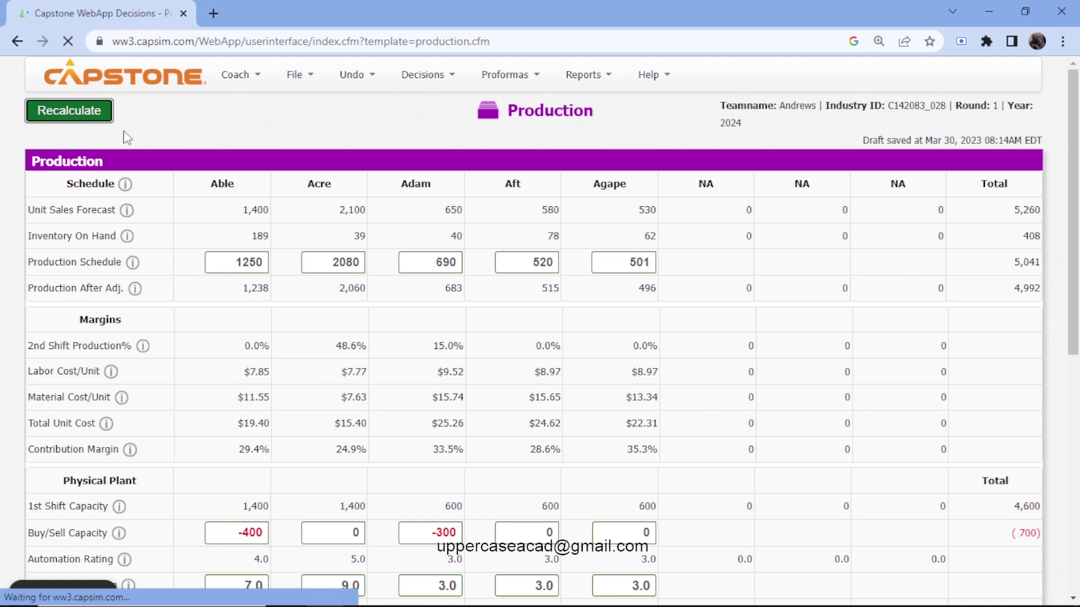
- Set Aft's new automation rating to 4.0, recalculate, and check the total investment against the maximum investment
{"action": "scroll", "coordinate": [393, 266], "scroll_direction": "down", "scroll_amount": 3}
{"action": "scroll", "coordinate": [394, 266], "scroll_direction": "down", "scroll_amount": 1}
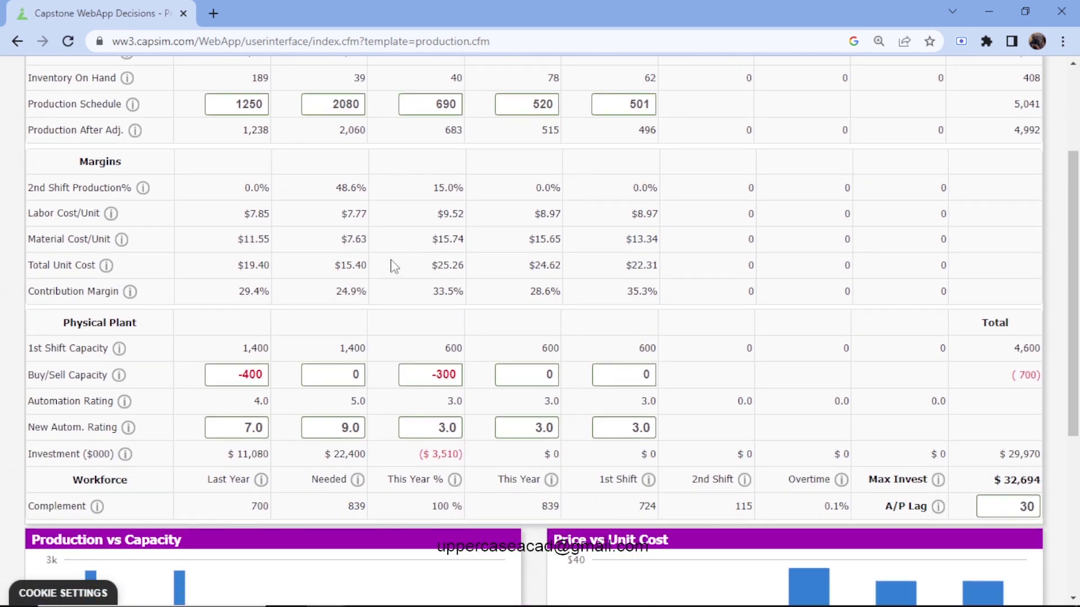
{"action": "left_click", "coordinate": [545, 429]}
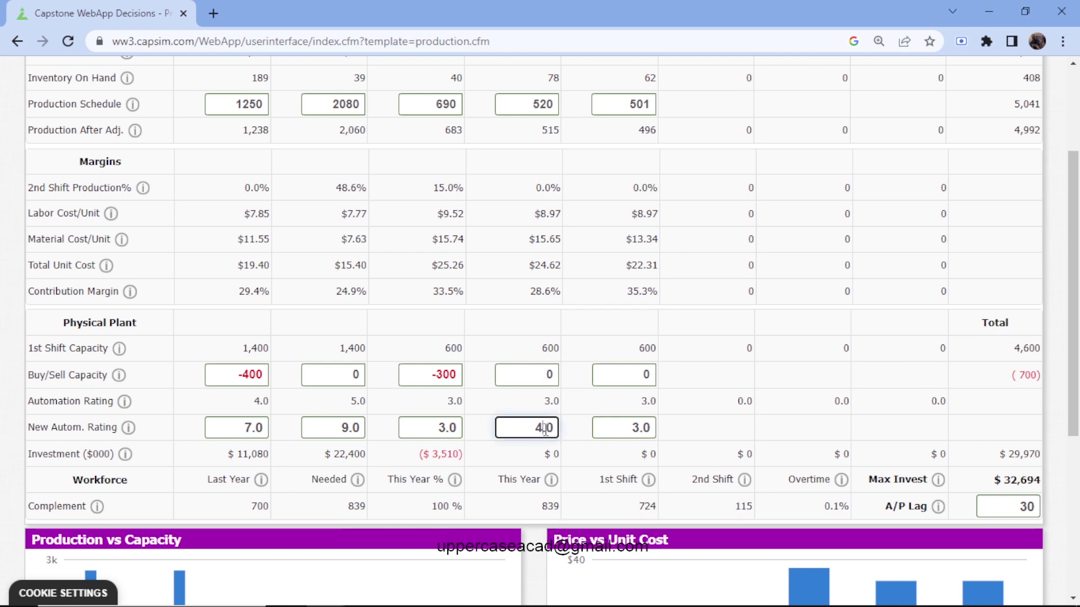
{"action": "scroll", "coordinate": [545, 430], "scroll_direction": "up", "scroll_amount": 3}
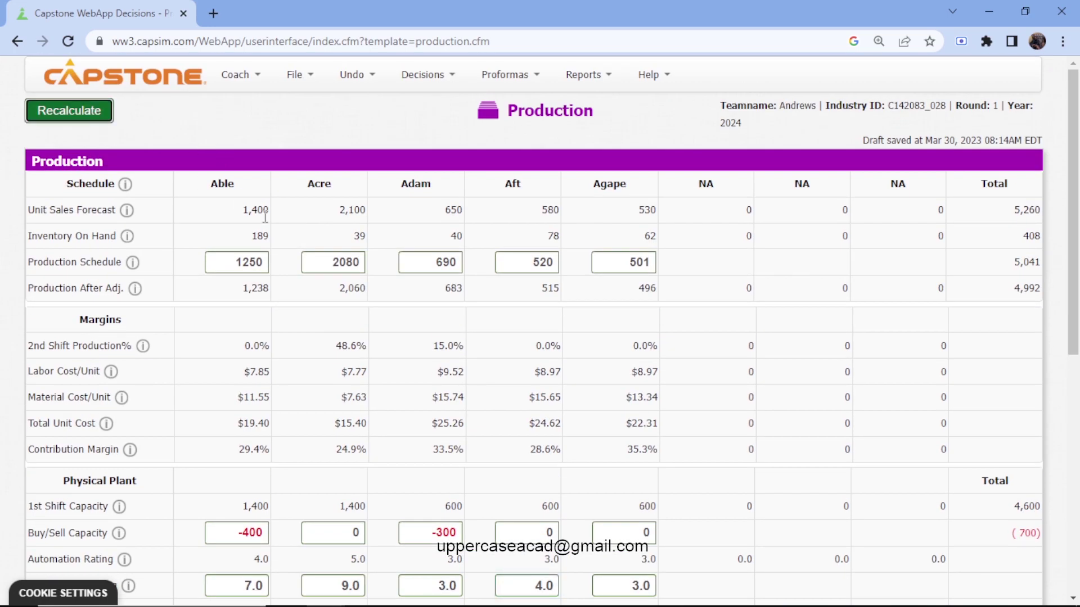
{"action": "scroll", "coordinate": [267, 220], "scroll_direction": "down", "scroll_amount": 3}
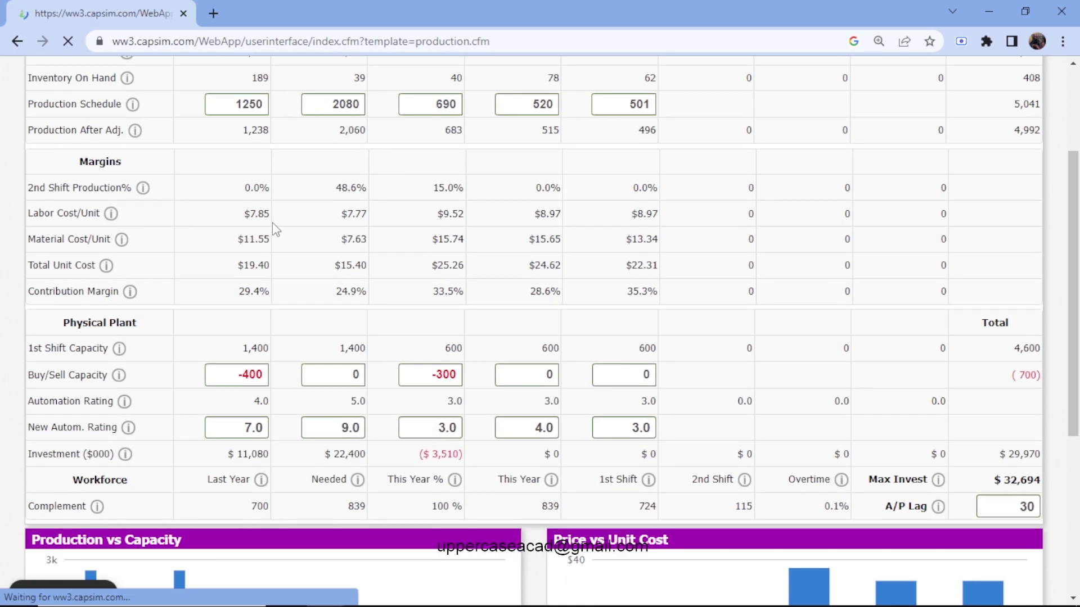
{"action": "scroll", "coordinate": [550, 334], "scroll_direction": "down", "scroll_amount": 2}
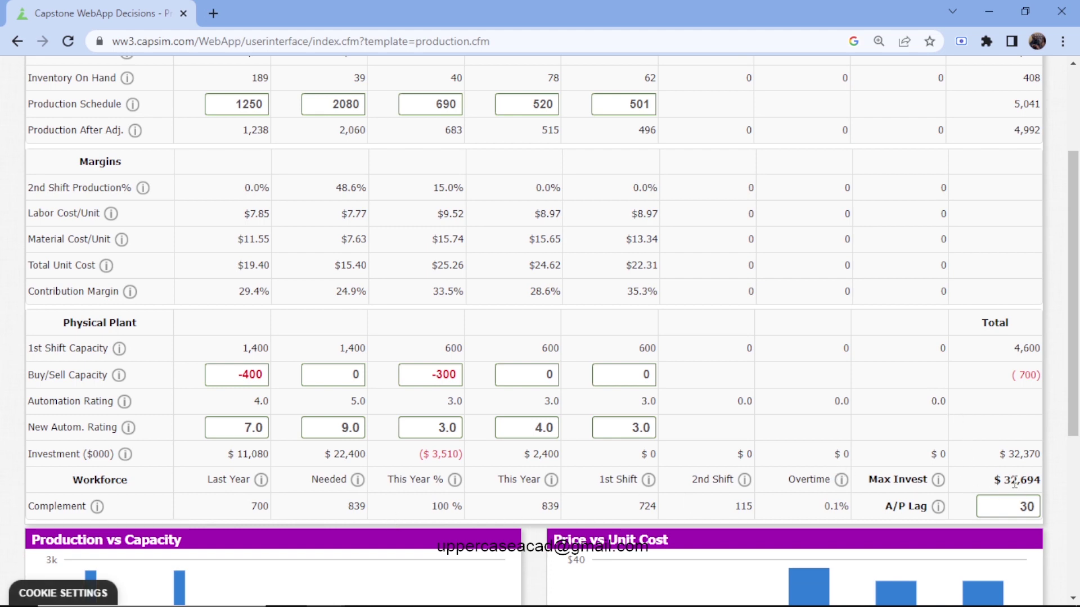
{"action": "left_click_drag", "start_coordinate": [1018, 482], "coordinate": [1049, 487]}
{"action": "left_click", "coordinate": [1036, 481]}
{"action": "left_click_drag", "start_coordinate": [1009, 456], "coordinate": [1043, 456]}
{"action": "scroll", "coordinate": [824, 430], "scroll_direction": "up", "scroll_amount": 3}
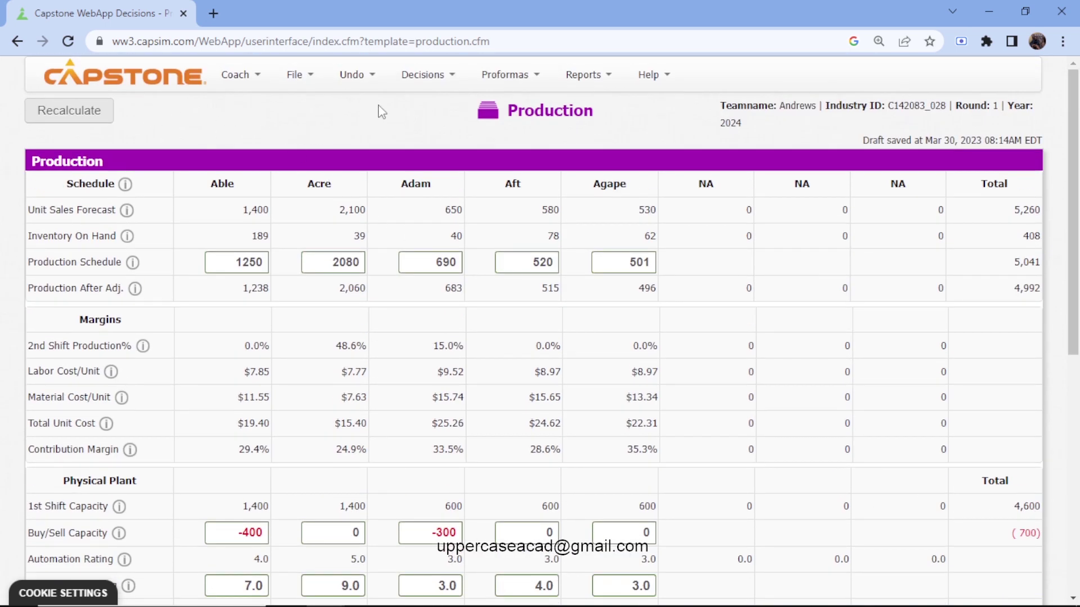
- Open the Human Resources decisions and review the staffing and labor negotiation figures
{"action": "left_click", "coordinate": [427, 84]}
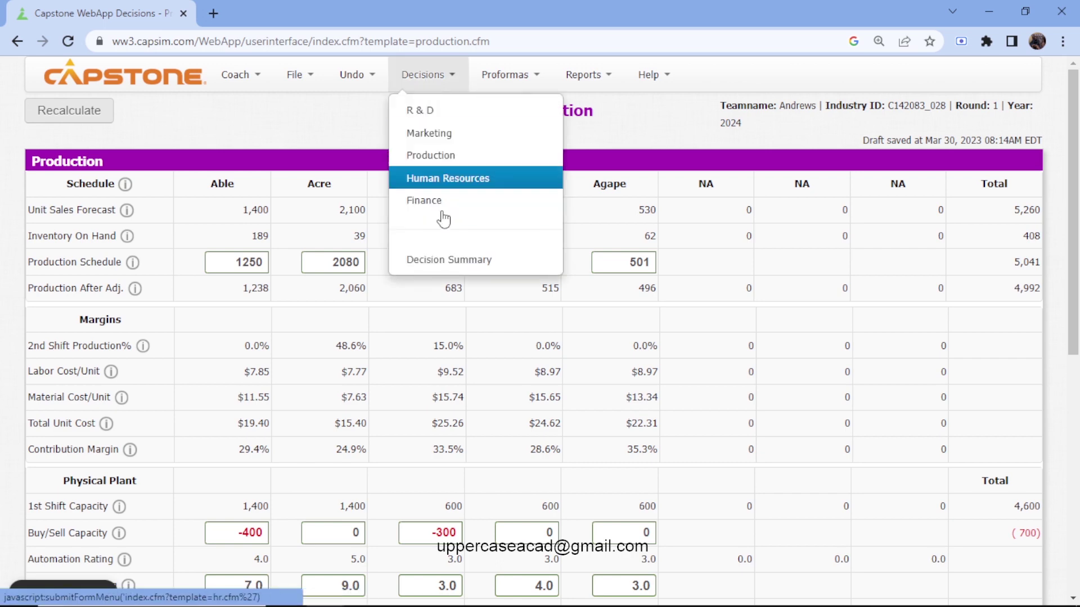
{"action": "left_click", "coordinate": [446, 176]}
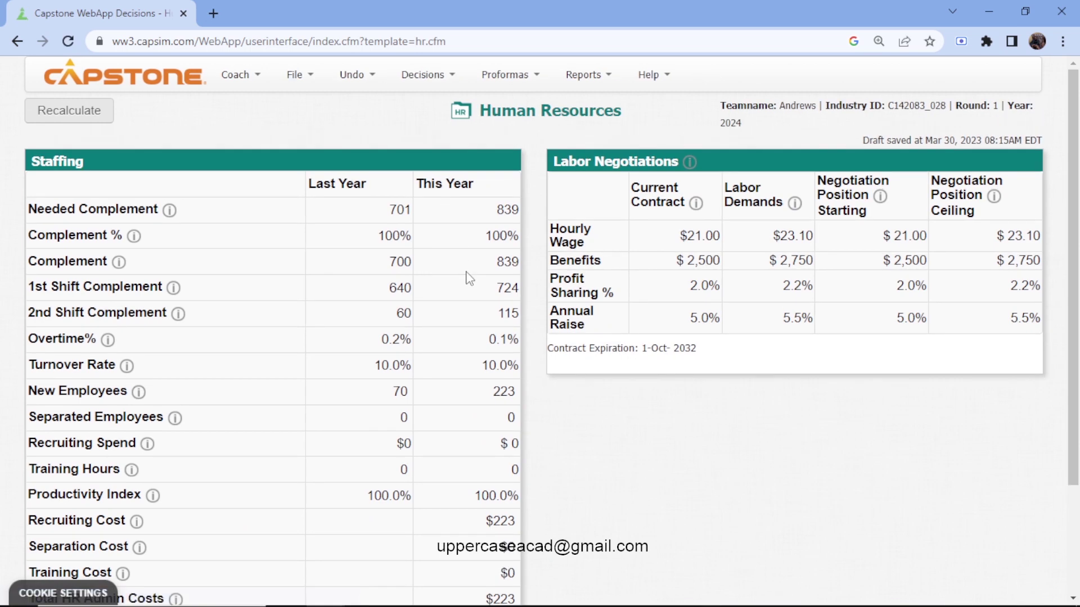
{"action": "scroll", "coordinate": [470, 278], "scroll_direction": "down", "scroll_amount": 3}
{"action": "scroll", "coordinate": [470, 279], "scroll_direction": "up", "scroll_amount": 3}
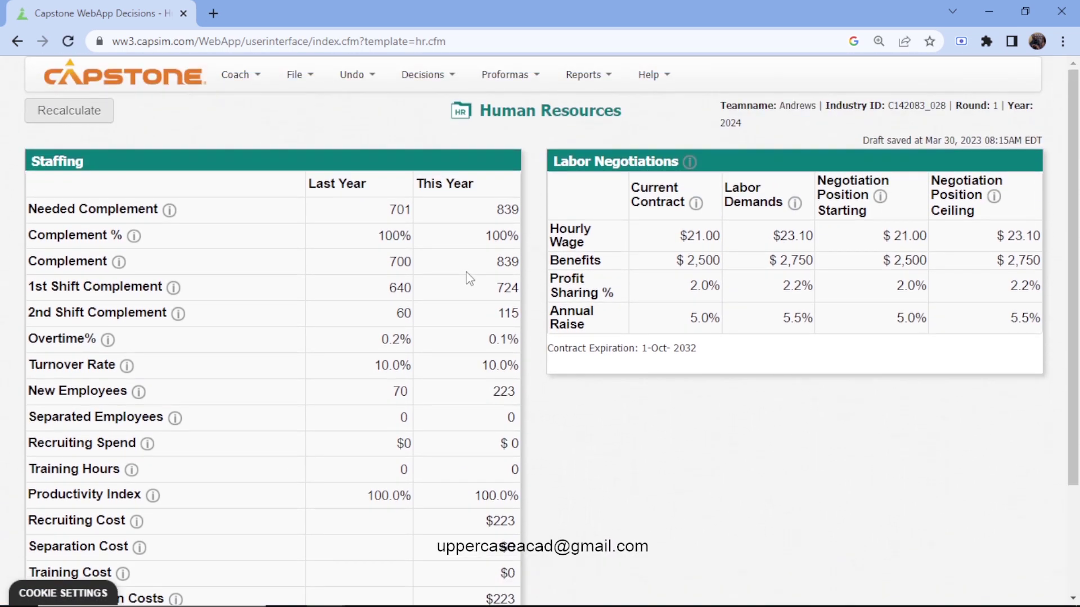
- Open the Finance decisions and bring the stock and debt entries into view
{"action": "left_click", "coordinate": [445, 83]}
{"action": "left_click", "coordinate": [465, 212]}
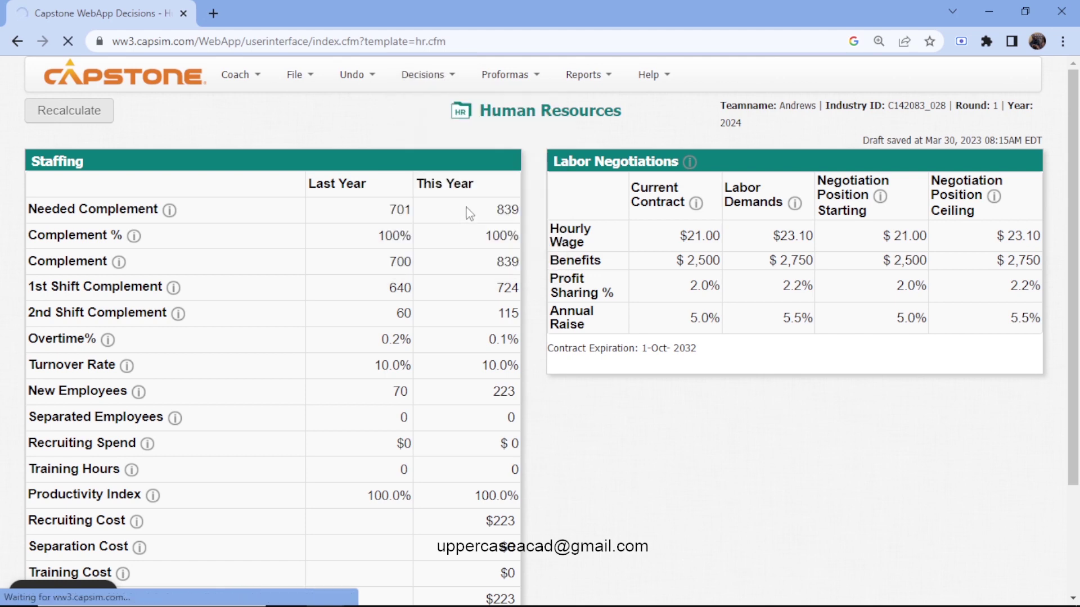
{"action": "scroll", "coordinate": [476, 383], "scroll_direction": "down", "scroll_amount": 1}
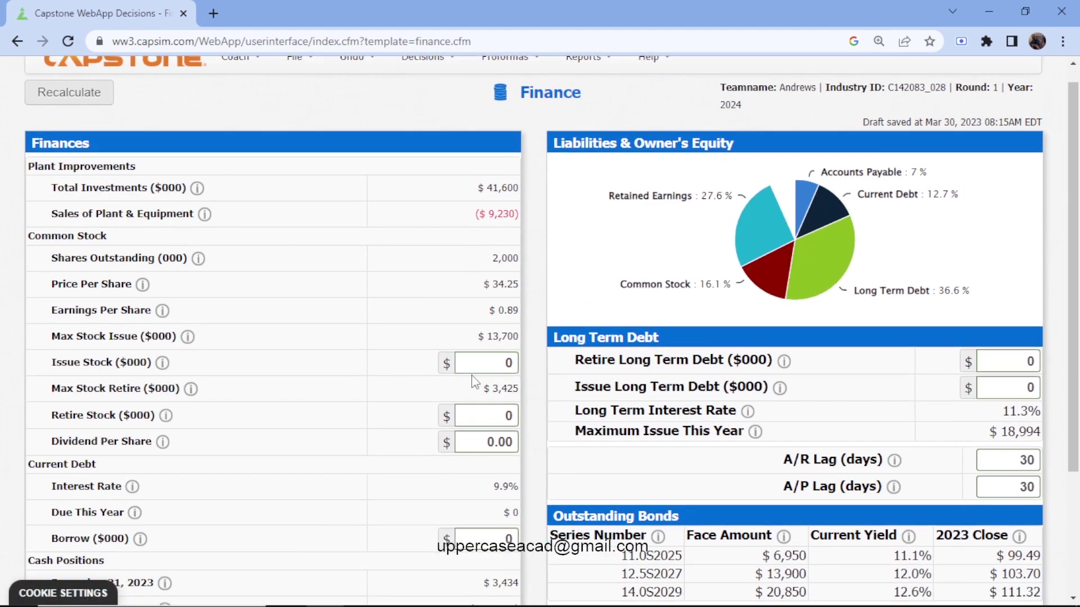
- Issue the maximum long-term debt of $18,994 thousand and recalculate the finance figures
{"action": "scroll", "coordinate": [475, 383], "scroll_direction": "down", "scroll_amount": 3}
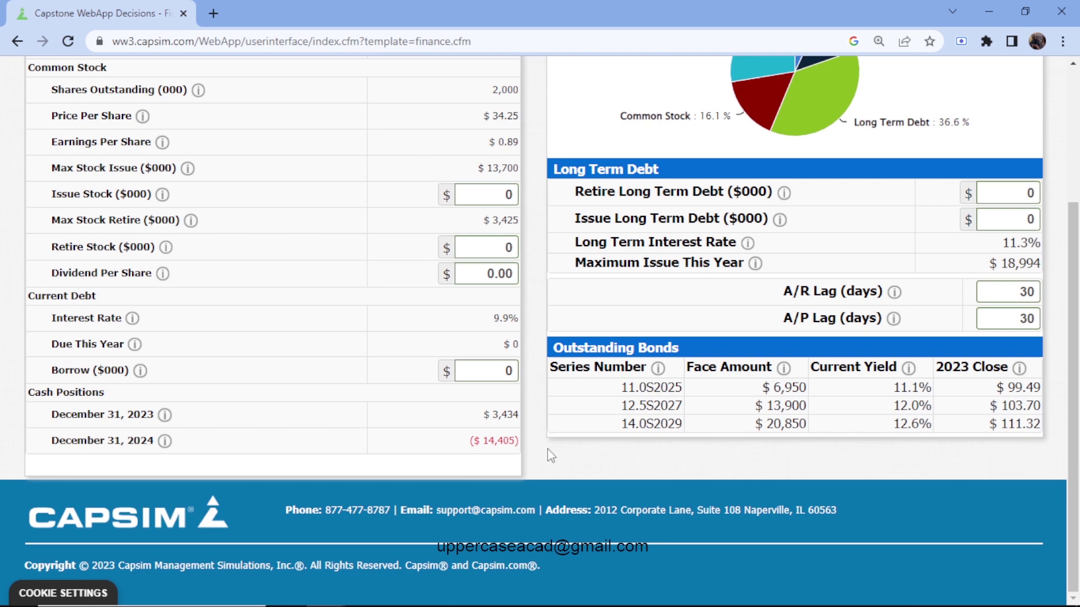
{"action": "left_click", "coordinate": [996, 218]}
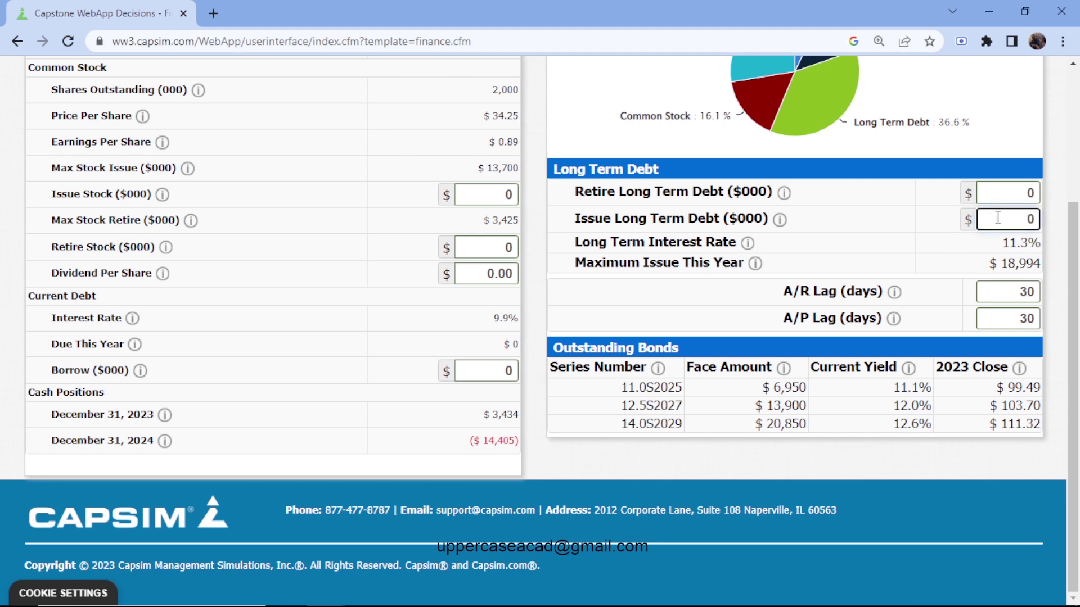
{"action": "type", "text": "18"}
{"action": "key", "text": "BackSpace"}
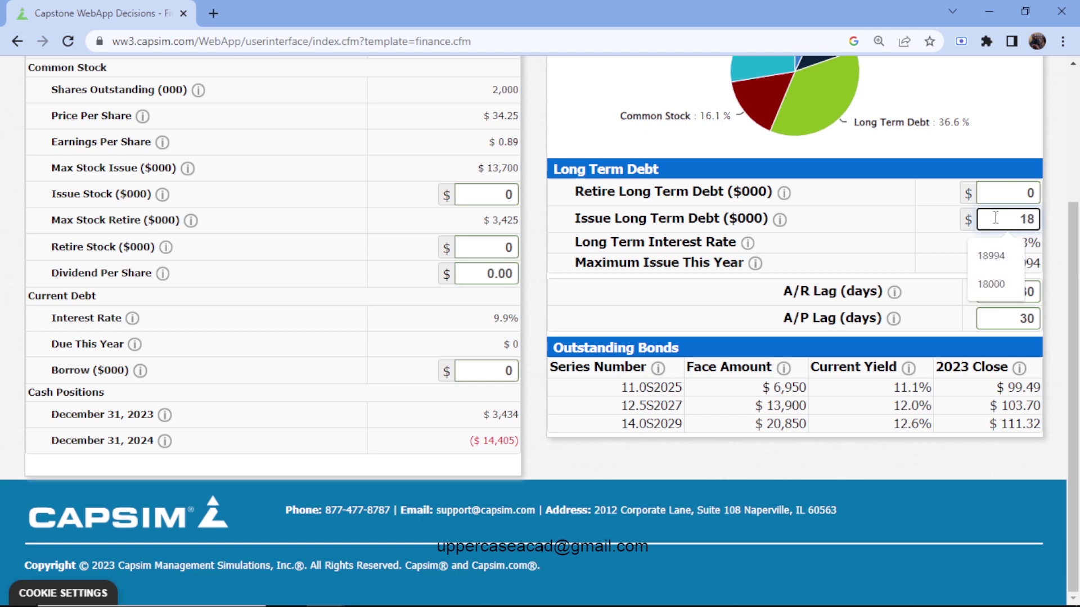
{"action": "key", "text": "Down"}
{"action": "key", "text": "Return"}
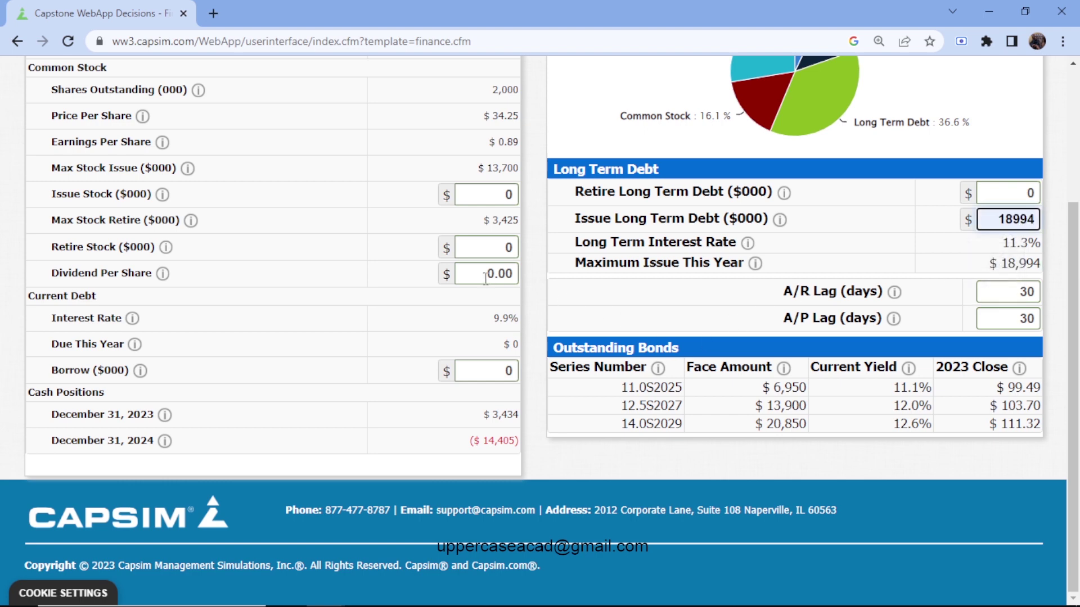
{"action": "scroll", "coordinate": [490, 273], "scroll_direction": "up", "scroll_amount": 2}
{"action": "scroll", "coordinate": [490, 273], "scroll_direction": "up", "scroll_amount": 1}
{"action": "scroll", "coordinate": [478, 360], "scroll_direction": "down", "scroll_amount": 3}
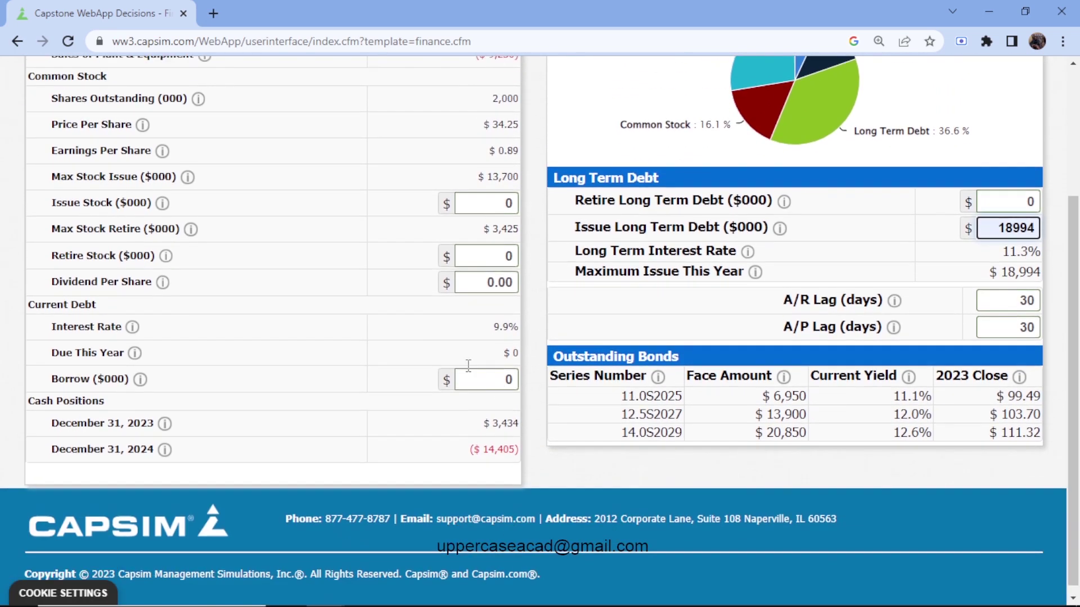
{"action": "scroll", "coordinate": [265, 243], "scroll_direction": "up", "scroll_amount": 3}
{"action": "left_click", "coordinate": [85, 89]}
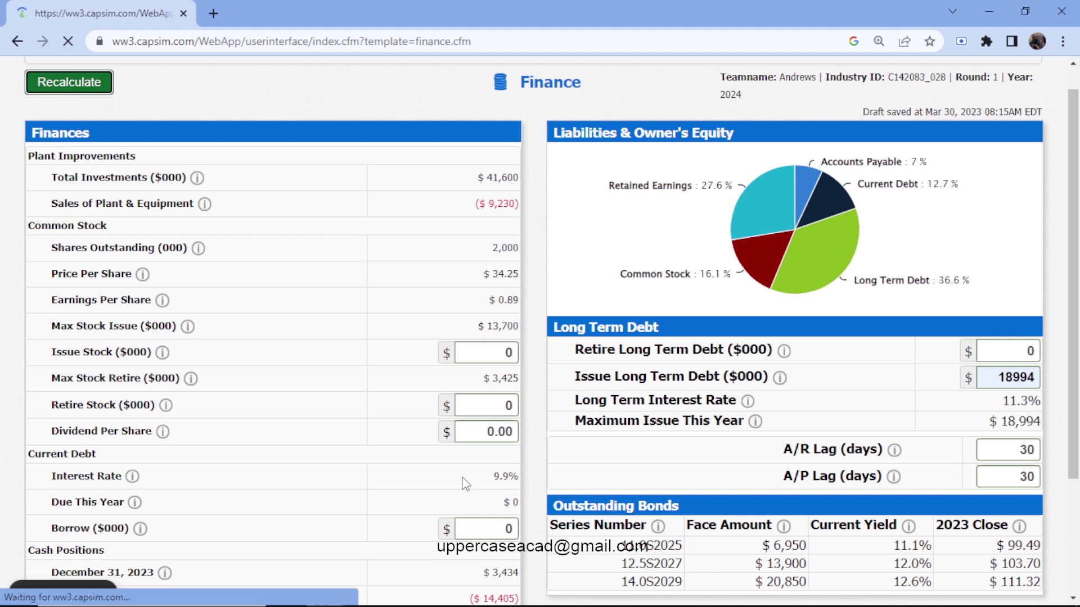
- Set the current debt borrowing to $5,000 thousand and recalculate the finance figures
{"action": "scroll", "coordinate": [483, 407], "scroll_direction": "down", "scroll_amount": 3}
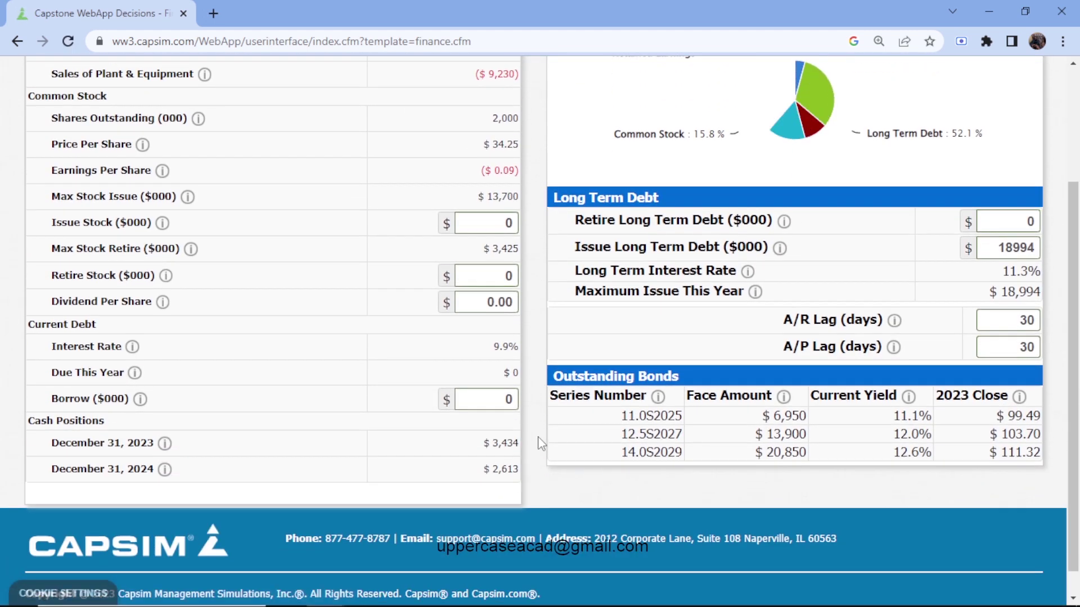
{"action": "left_click", "coordinate": [486, 399]}
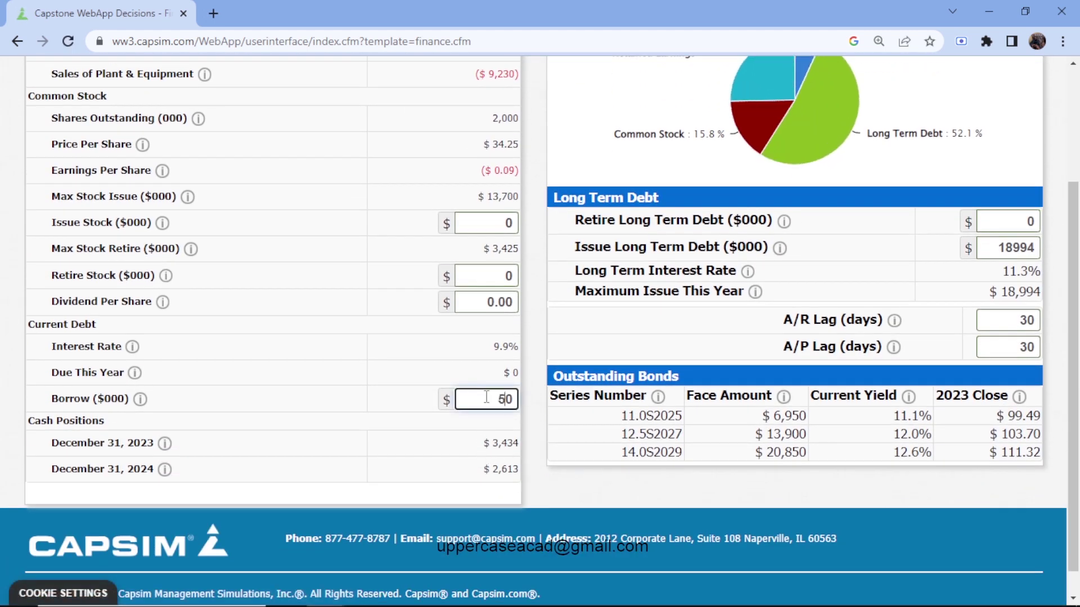
{"action": "type", "text": "5000"}
{"action": "scroll", "coordinate": [486, 395], "scroll_direction": "up", "scroll_amount": 3}
{"action": "left_click", "coordinate": [90, 115]}
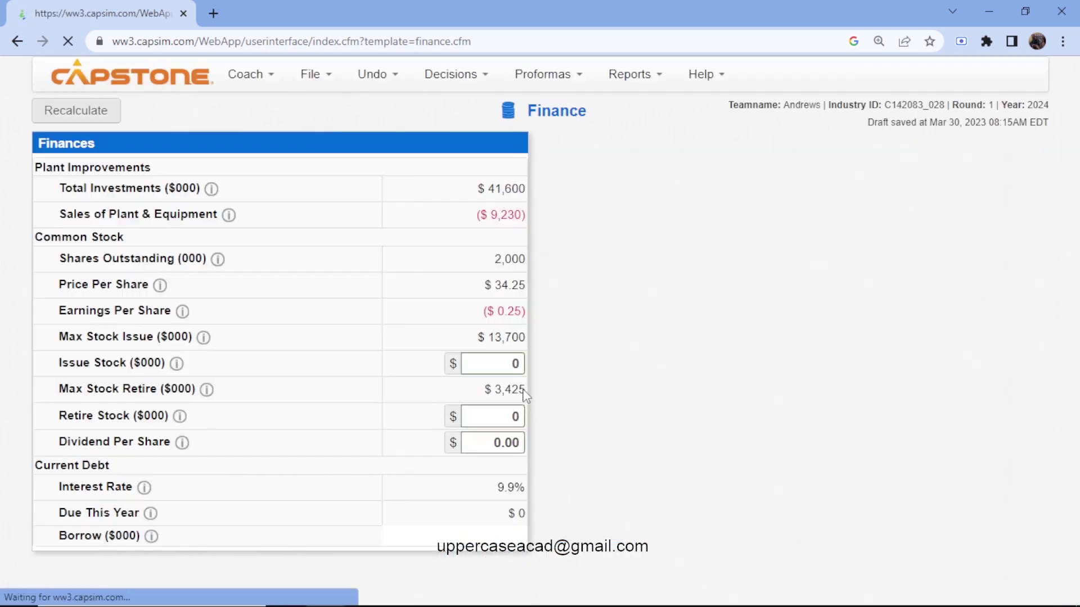
- Issue the maximum $13,700 thousand of common stock and recalculate the finance figures
{"action": "left_click", "coordinate": [511, 383]}
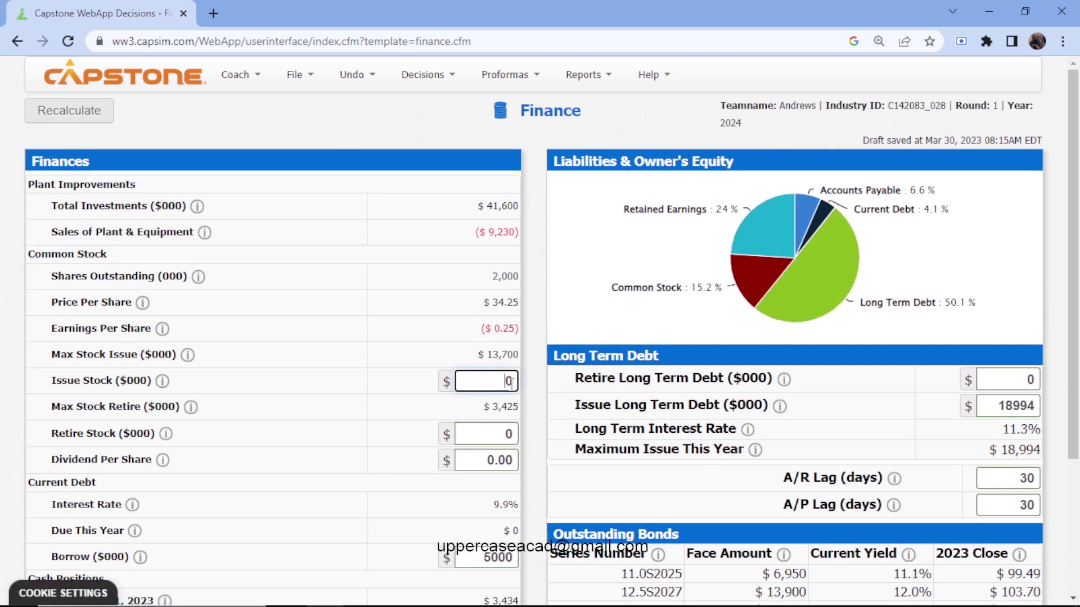
{"action": "left_click", "coordinate": [513, 383]}
{"action": "type", "text": "13700"}
{"action": "left_click", "coordinate": [228, 138]}
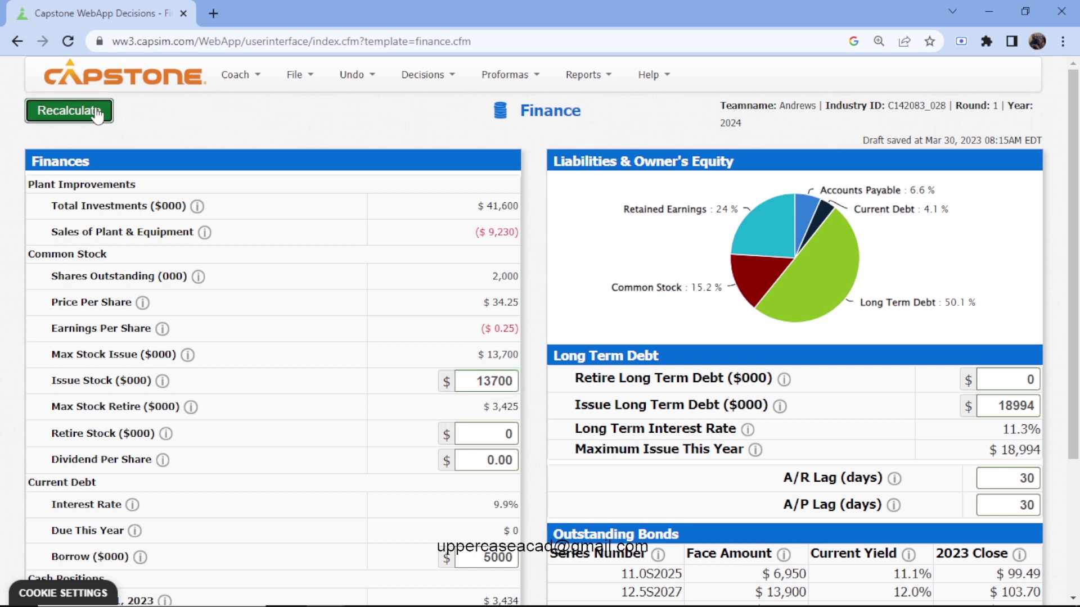
{"action": "left_click", "coordinate": [96, 112]}
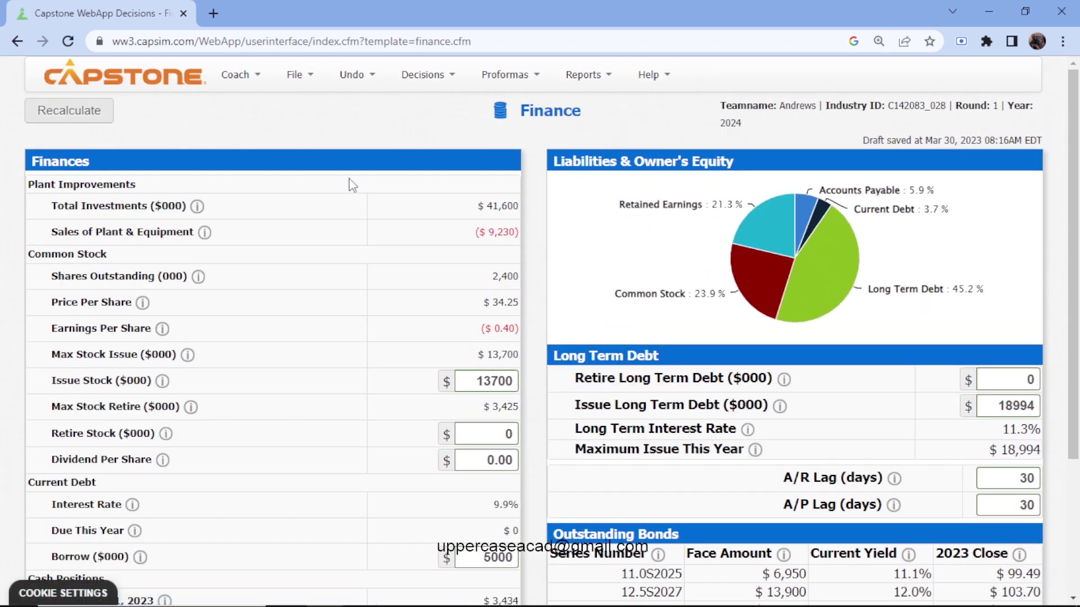
{"action": "scroll", "coordinate": [349, 182], "scroll_direction": "down", "scroll_amount": 1}
{"action": "scroll", "coordinate": [351, 185], "scroll_direction": "up", "scroll_amount": 1}
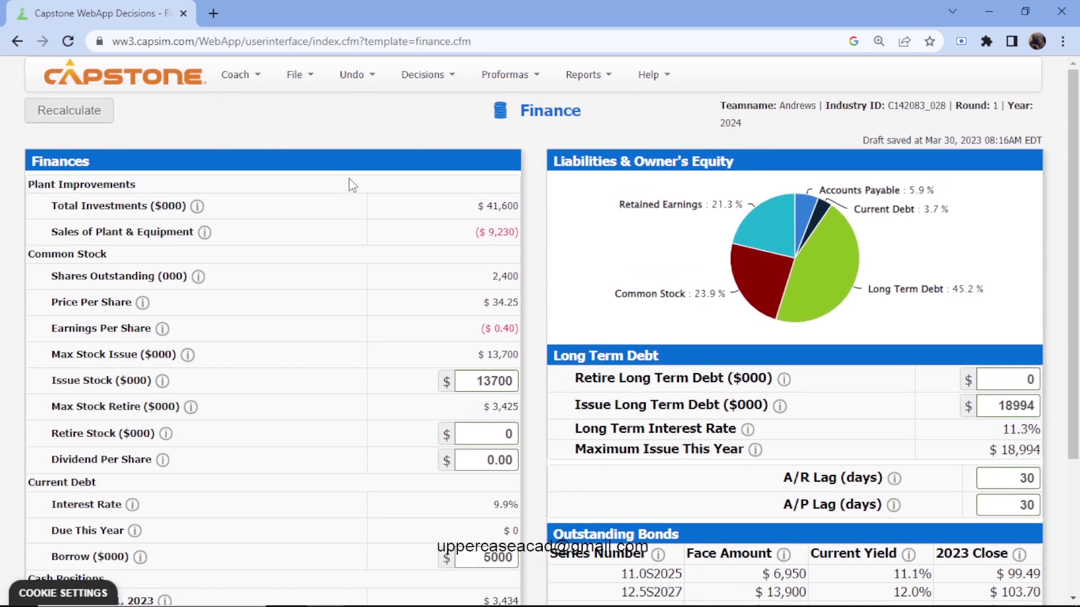
- Review the proforma financial ratios and the Round 1 projected results in the Balanced Scorecard
{"action": "left_click", "coordinate": [507, 90]}
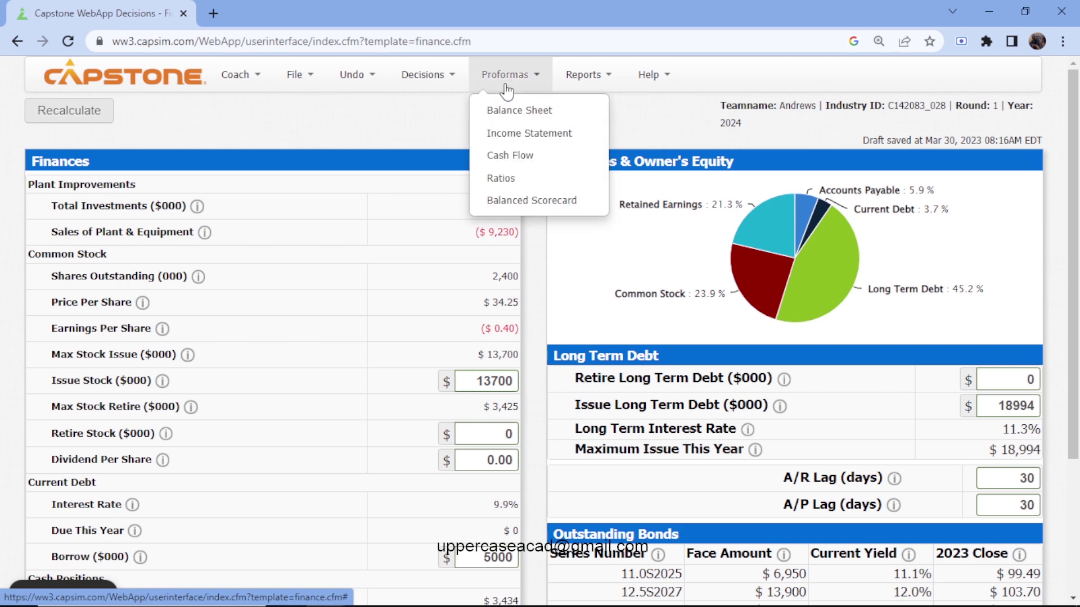
{"action": "left_click", "coordinate": [531, 178]}
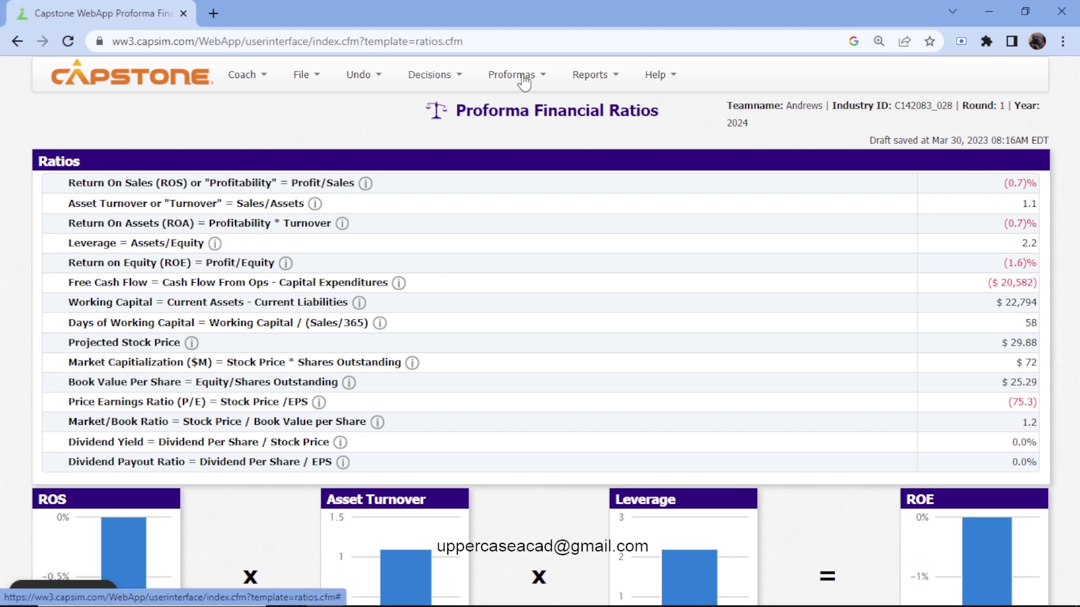
{"action": "left_click", "coordinate": [453, 76]}
{"action": "left_click", "coordinate": [511, 79]}
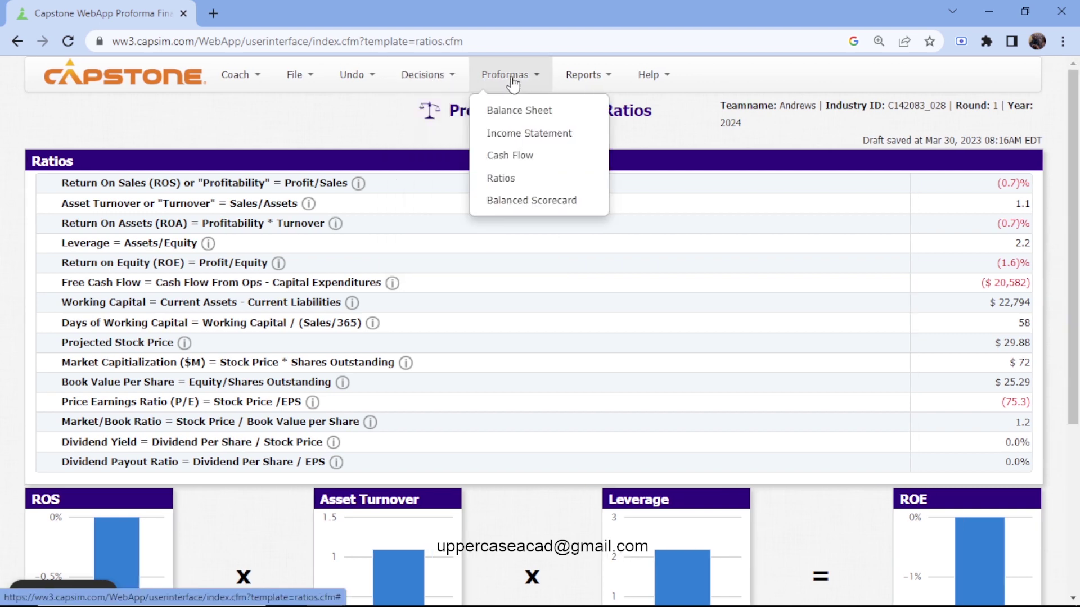
{"action": "left_click", "coordinate": [534, 206]}
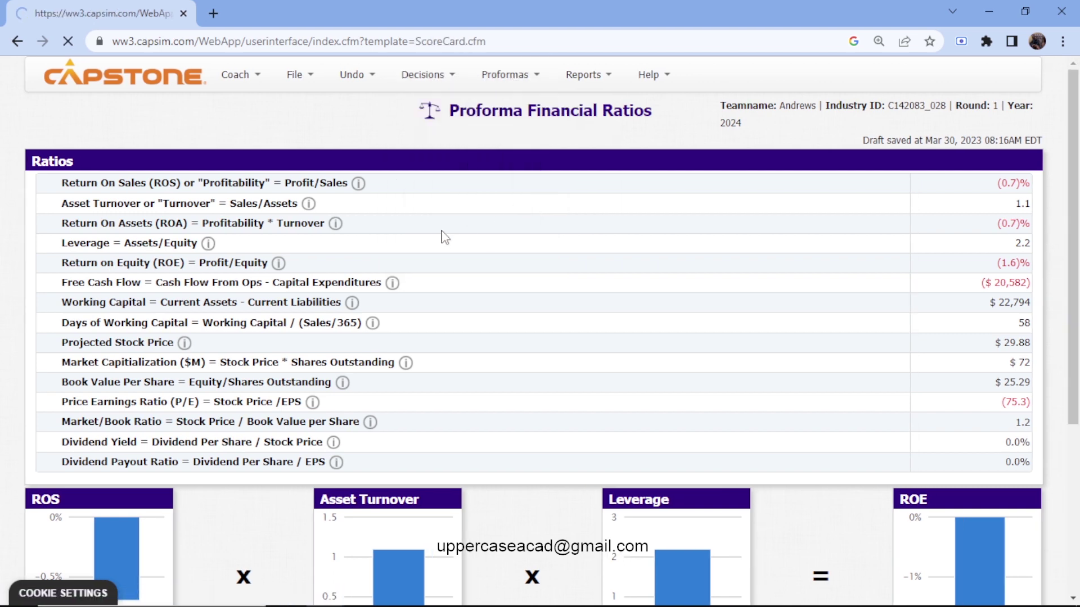
{"action": "scroll", "coordinate": [444, 236], "scroll_direction": "down", "scroll_amount": 8}
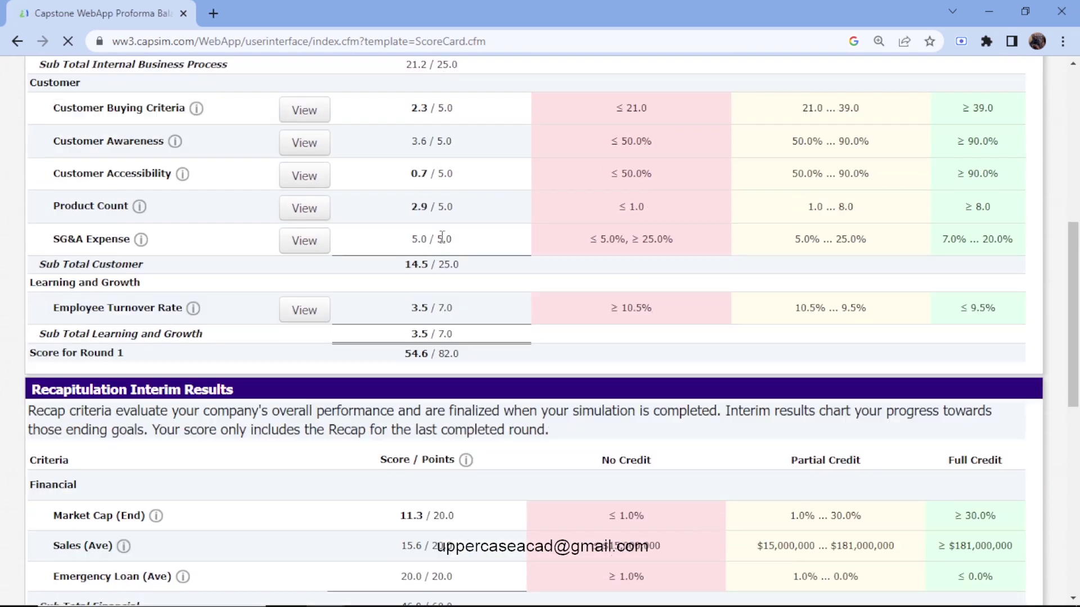
{"action": "scroll", "coordinate": [482, 315], "scroll_direction": "up", "scroll_amount": 4}
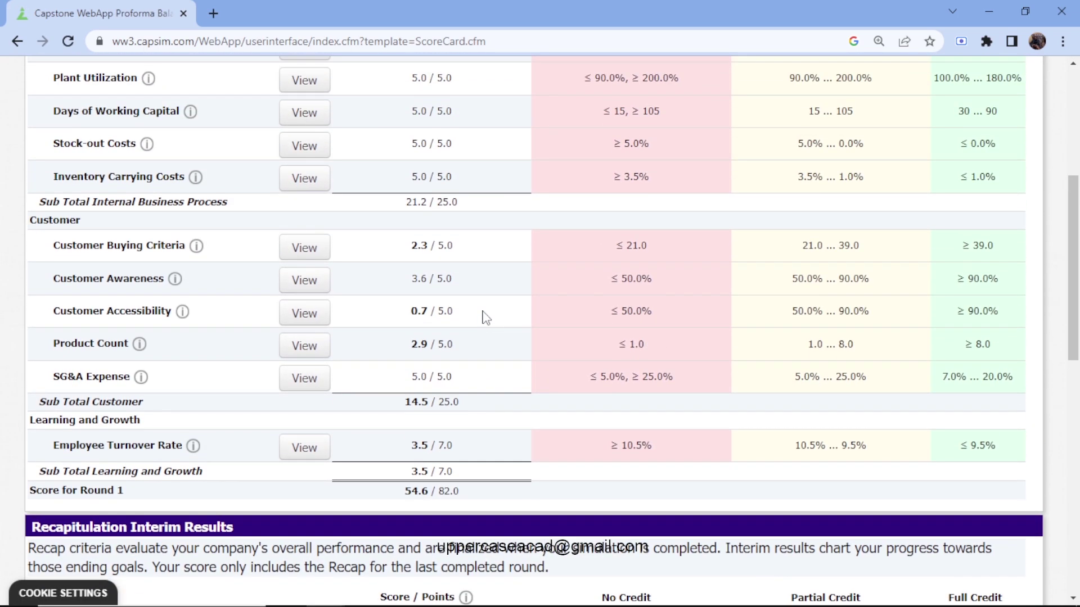
{"action": "scroll", "coordinate": [486, 318], "scroll_direction": "up", "scroll_amount": 1}
{"action": "scroll", "coordinate": [487, 318], "scroll_direction": "up", "scroll_amount": 1}
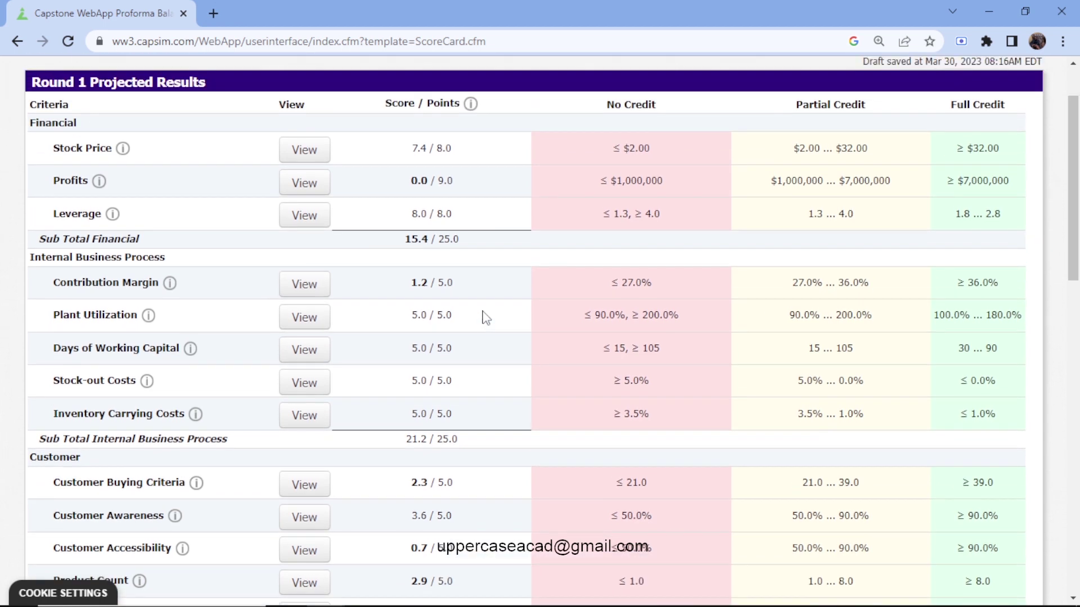